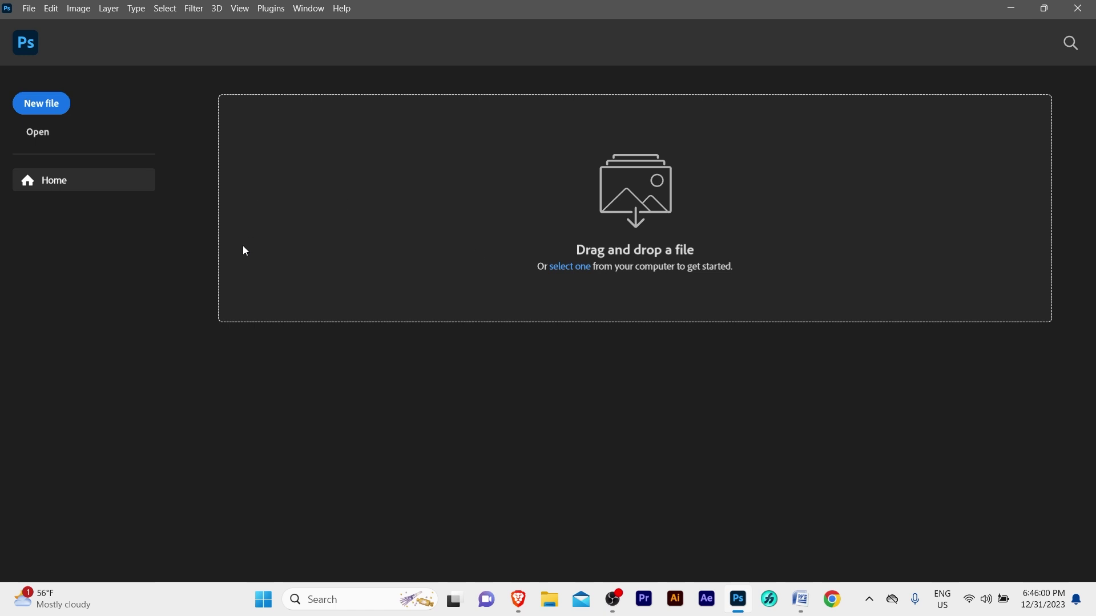
- Create an 88 × 55 mm document in millimetres at 300 ppi, CMYK Color
{"action": "left_click", "coordinate": [63, 106]}
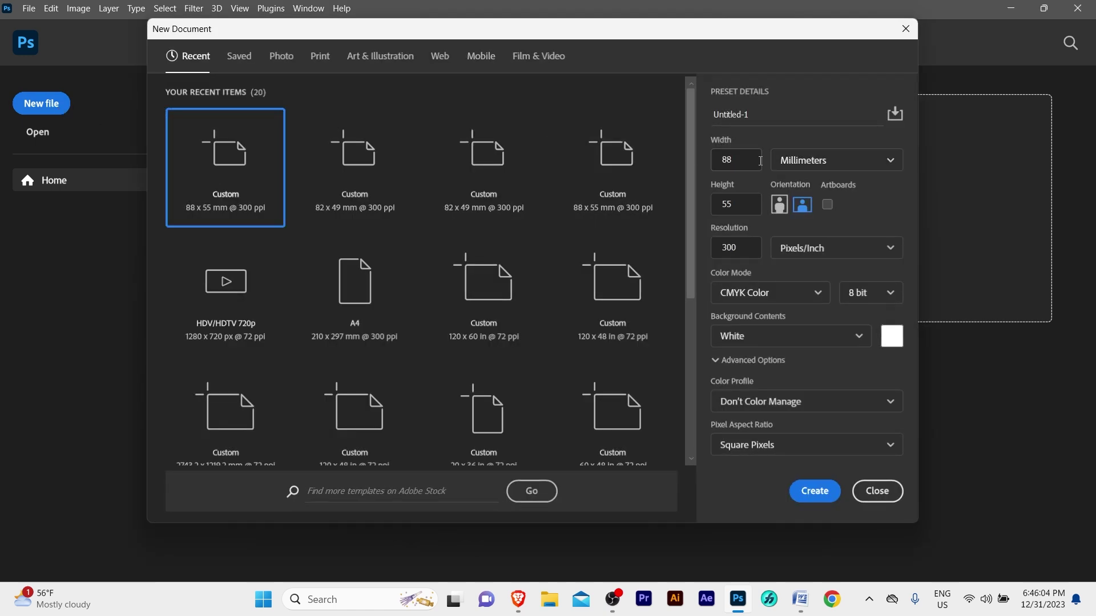
{"action": "left_click", "coordinate": [782, 166]}
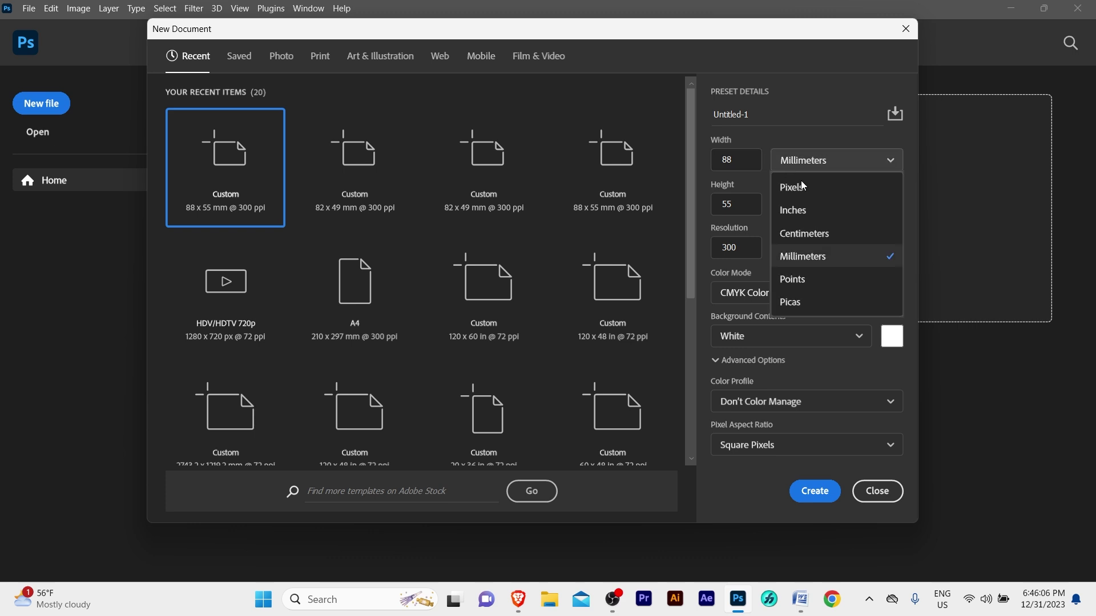
{"action": "left_click", "coordinate": [822, 262]}
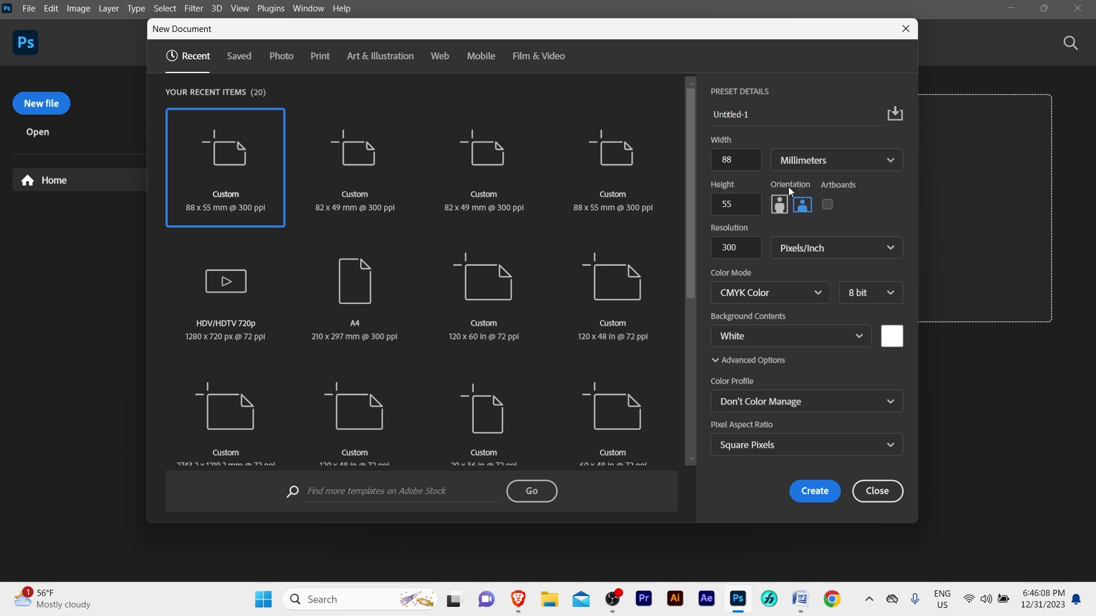
{"action": "left_click", "coordinate": [746, 166]}
{"action": "left_click", "coordinate": [746, 196]}
{"action": "key", "text": "Return"}
{"action": "left_click", "coordinate": [746, 196]}
{"action": "left_click", "coordinate": [746, 249]}
{"action": "left_click", "coordinate": [816, 491]}
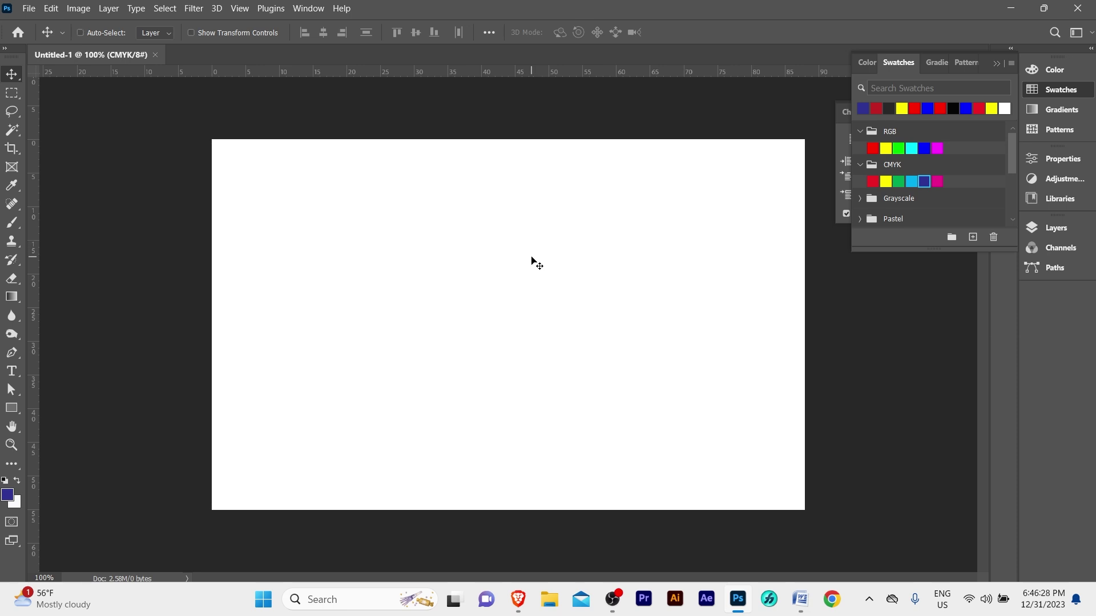
- Create a second document of 82 × 49 mm, keeping 300 ppi CMYK
{"action": "key", "text": "ctrl+n"}
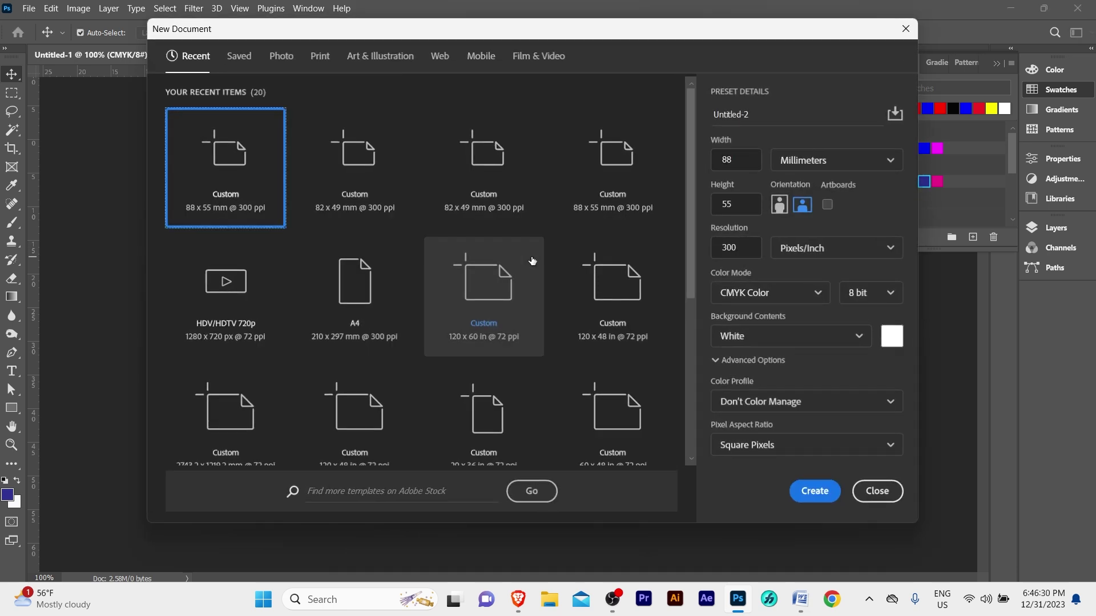
{"action": "double_click", "coordinate": [746, 157]}
{"action": "type", "text": "8"}
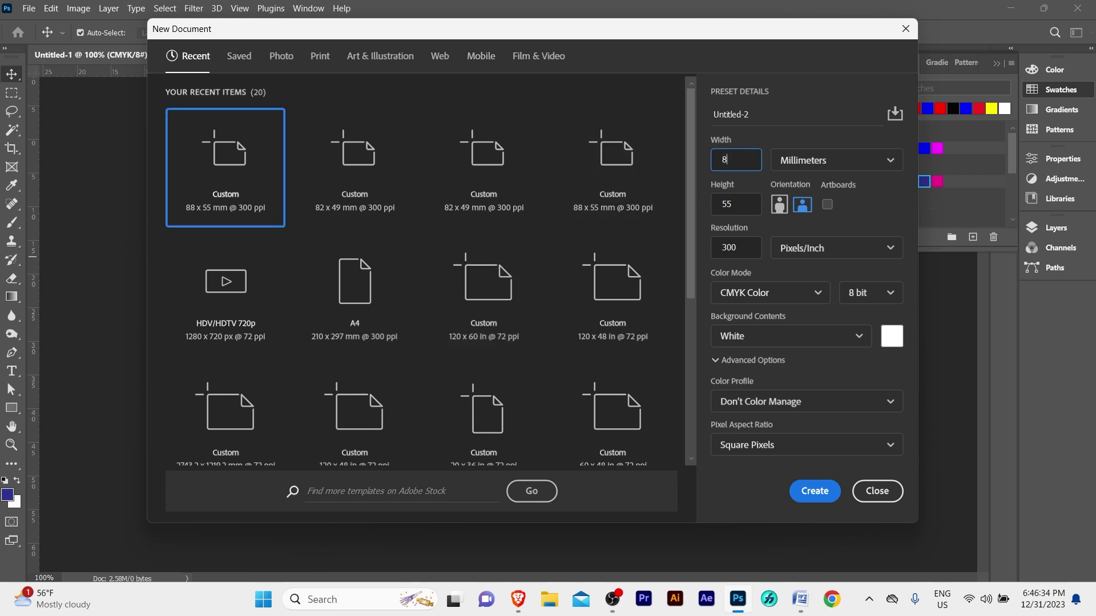
{"action": "double_click", "coordinate": [746, 156]}
{"action": "type", "text": "8"}
{"action": "type", "text": "2"}
{"action": "double_click", "coordinate": [745, 204]}
{"action": "type", "text": "4"}
{"action": "type", "text": "9"}
{"action": "left_click", "coordinate": [752, 247]}
{"action": "left_click", "coordinate": [821, 492]}
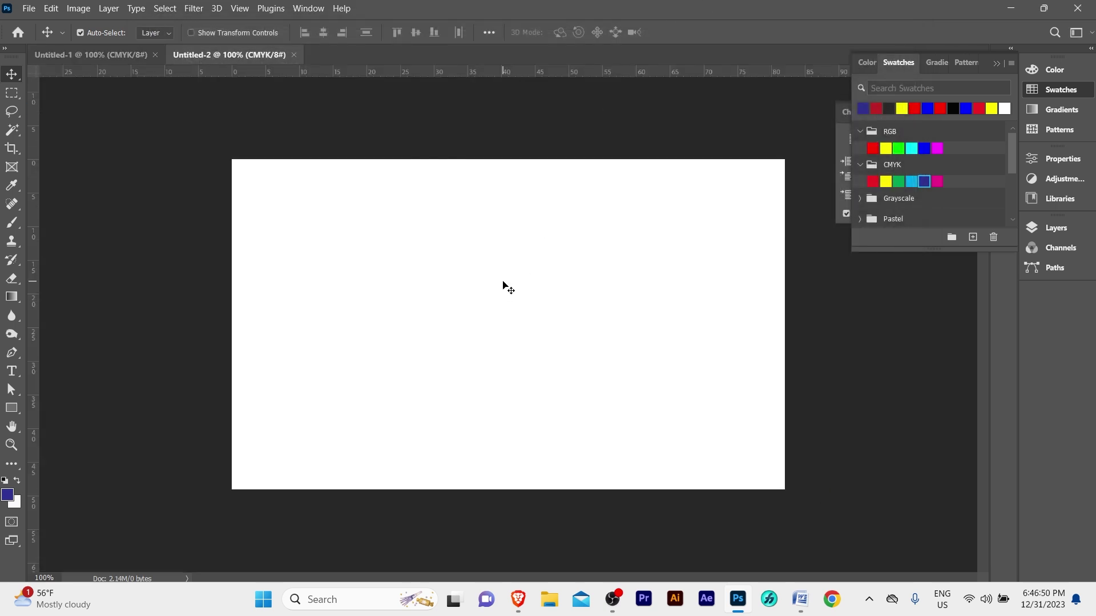
- Fill Untitled-2 with dark blue, select it all, and paste it into Untitled-1
{"action": "key", "text": "alt+BackSpace"}
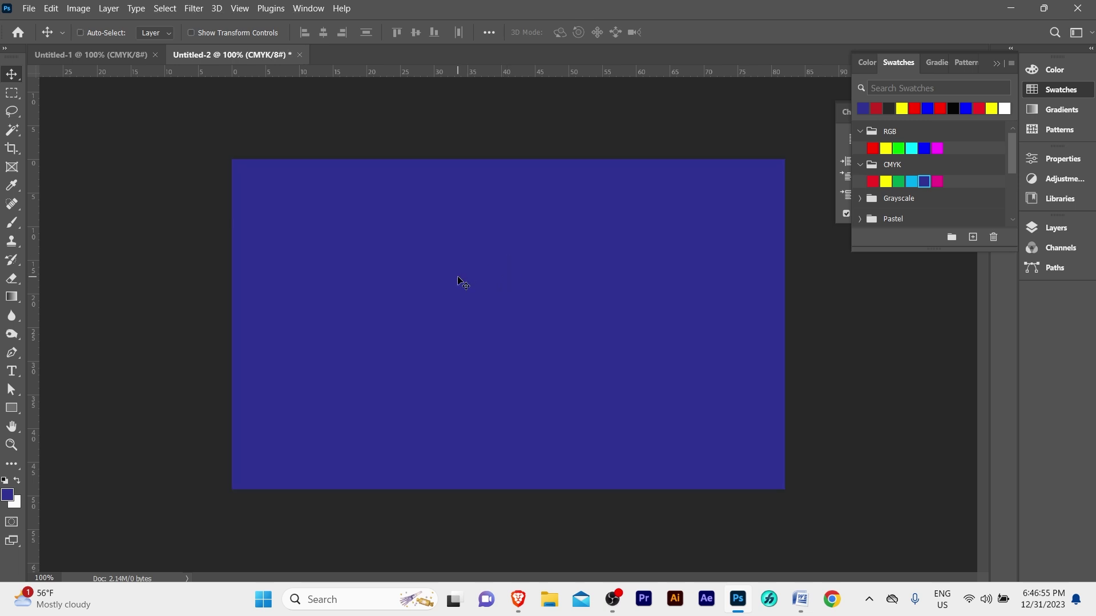
{"action": "key", "text": "ctrl+a"}
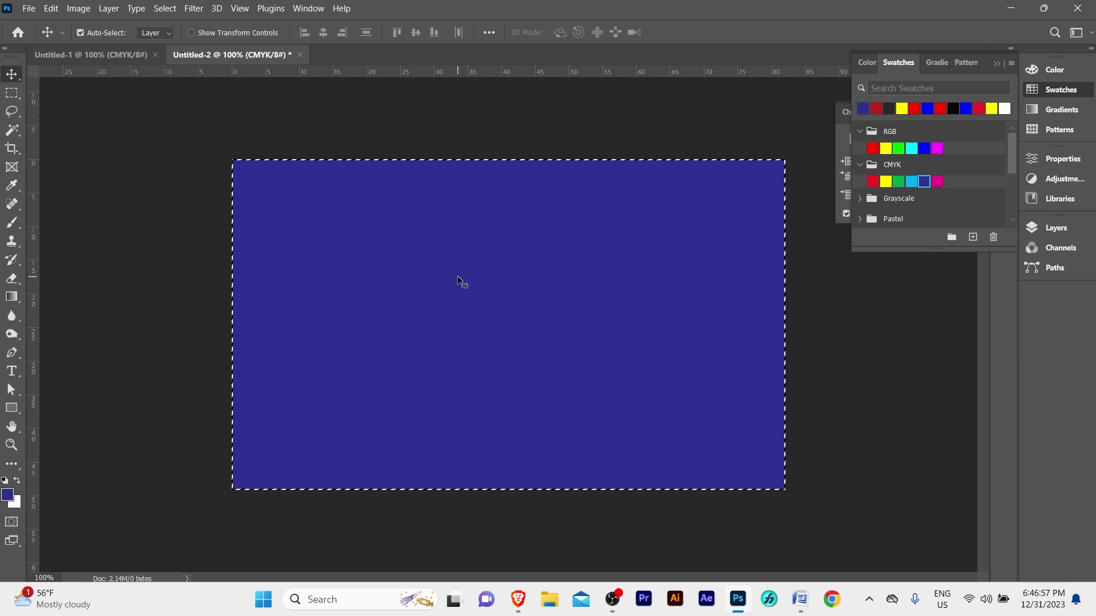
{"action": "left_click", "coordinate": [90, 53]}
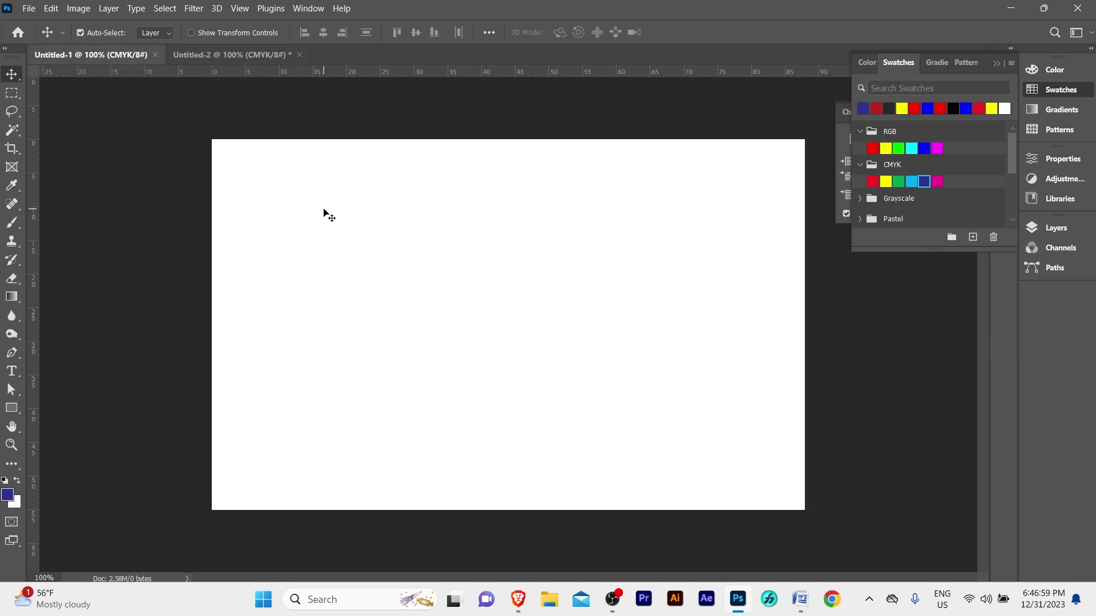
{"action": "key", "text": "ctrl+v"}
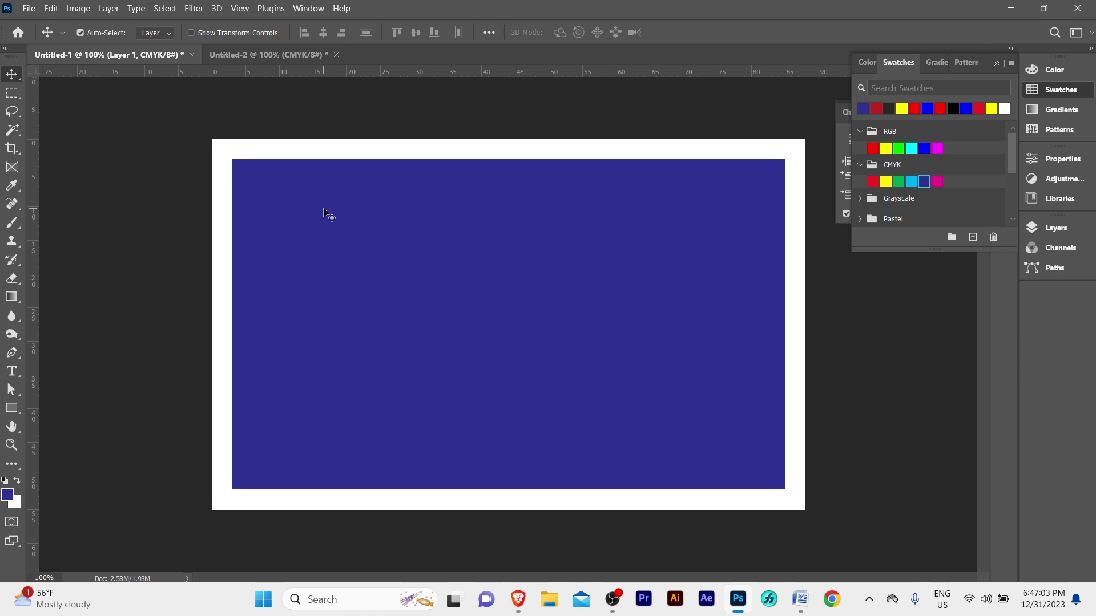
- Set guides at the blue rectangle's left, top, right and bottom edges, then delete the rectangle
{"action": "left_click_drag", "start_coordinate": [38, 156], "coordinate": [232, 140]}
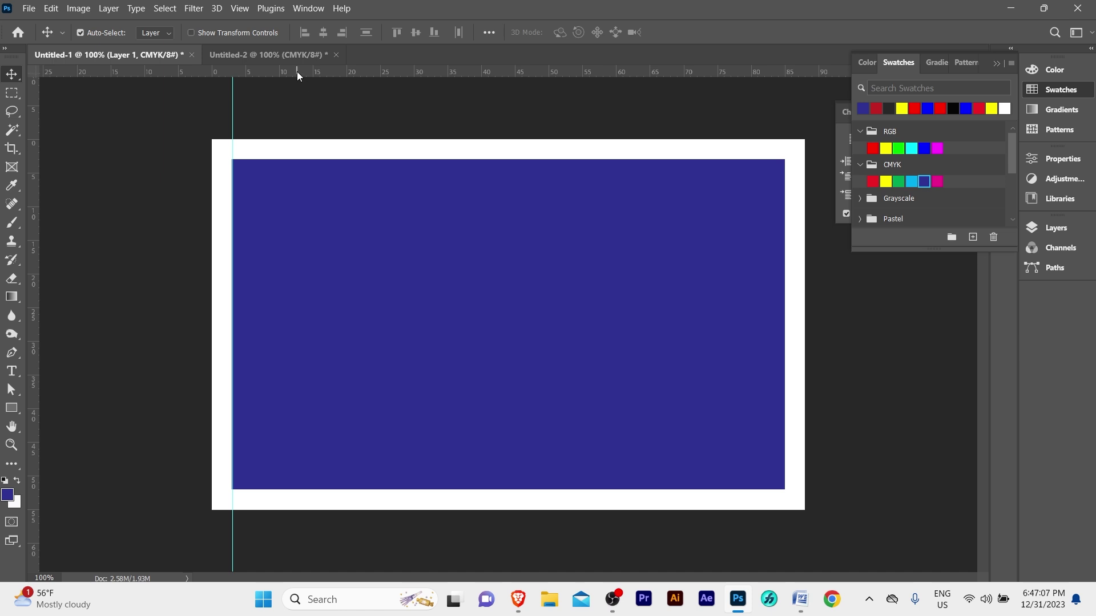
{"action": "left_click_drag", "start_coordinate": [297, 71], "coordinate": [301, 160]}
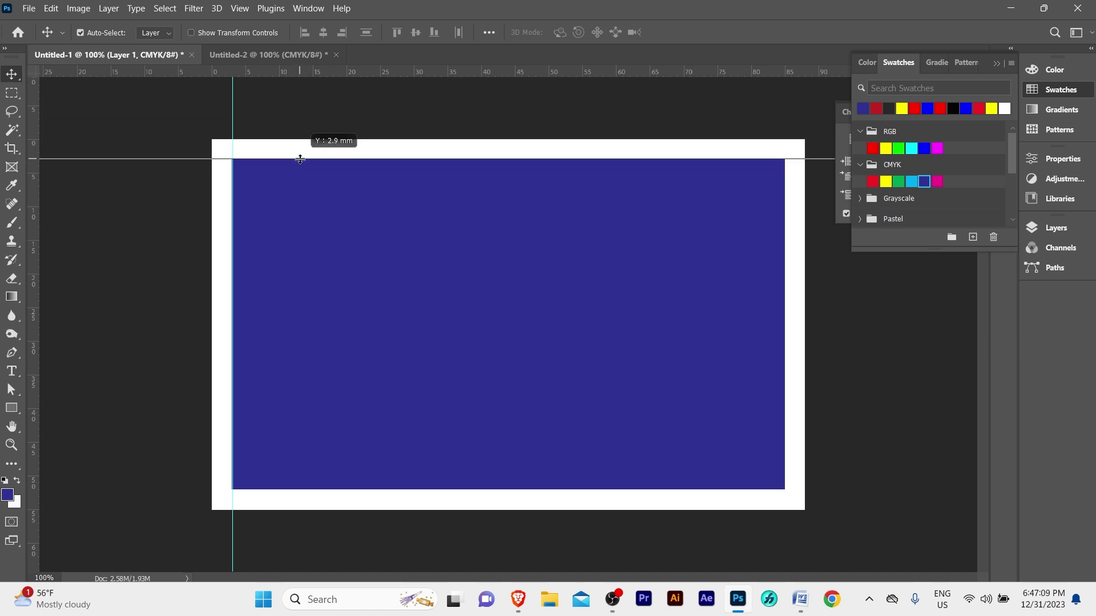
{"action": "left_click_drag", "start_coordinate": [33, 160], "coordinate": [785, 160]}
{"action": "left_click_drag", "start_coordinate": [542, 72], "coordinate": [552, 490]}
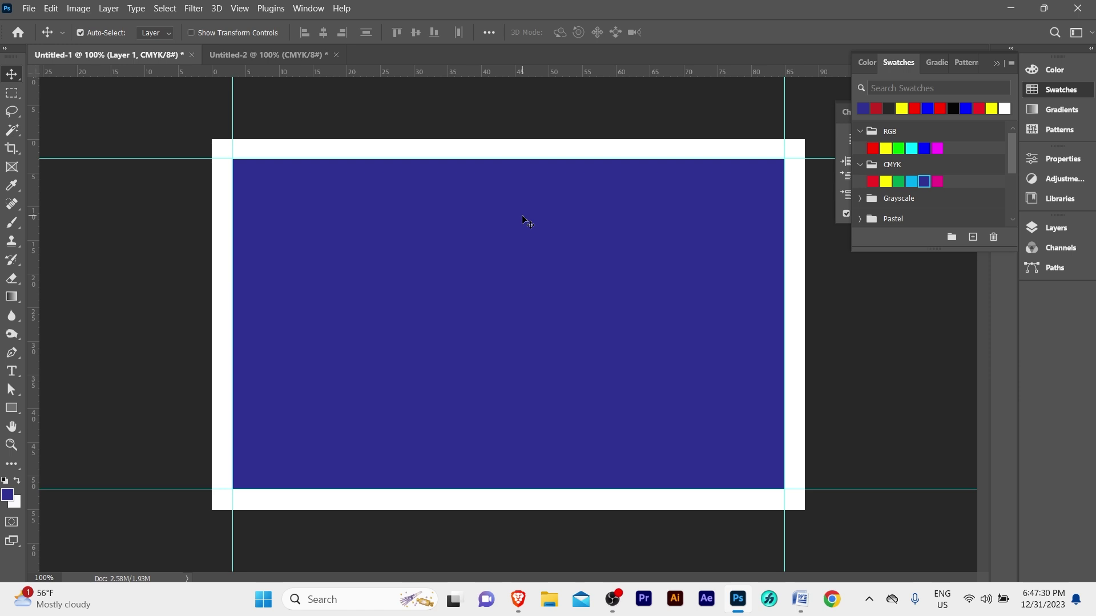
{"action": "key", "text": "Delete"}
{"action": "key", "text": "z"}
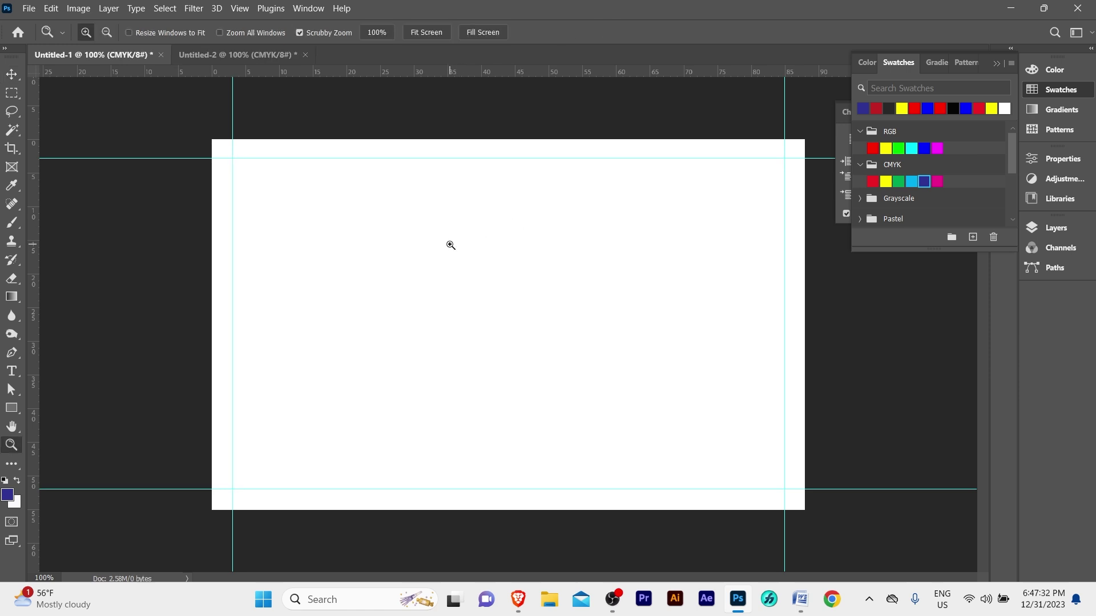
{"action": "key", "text": "v"}
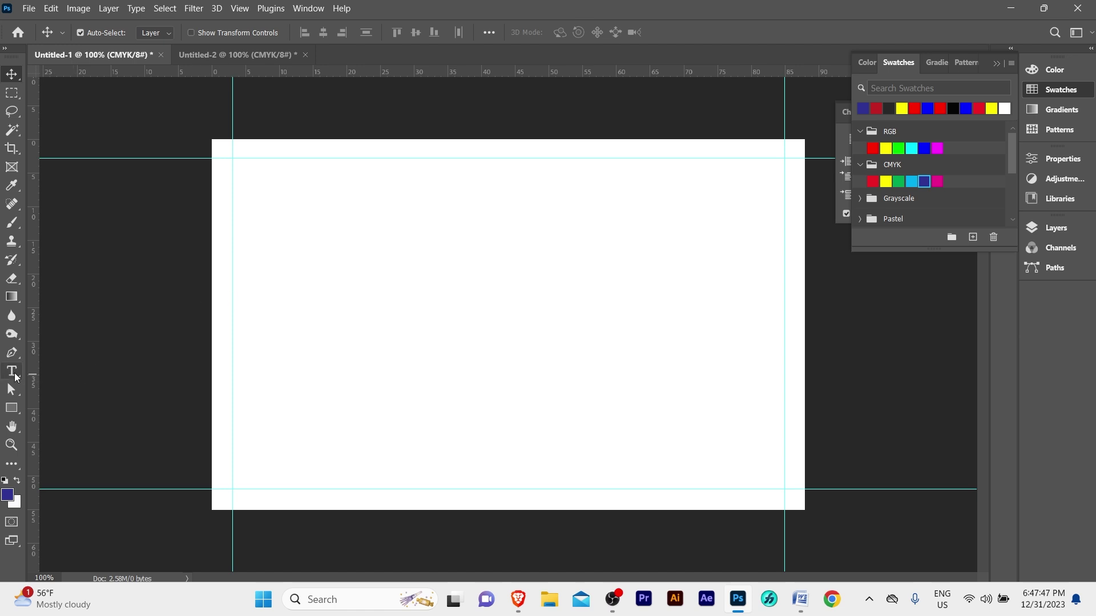
- Add a small dark blue Devanagari proprietor name line at the card's top left
{"action": "left_click", "coordinate": [12, 371]}
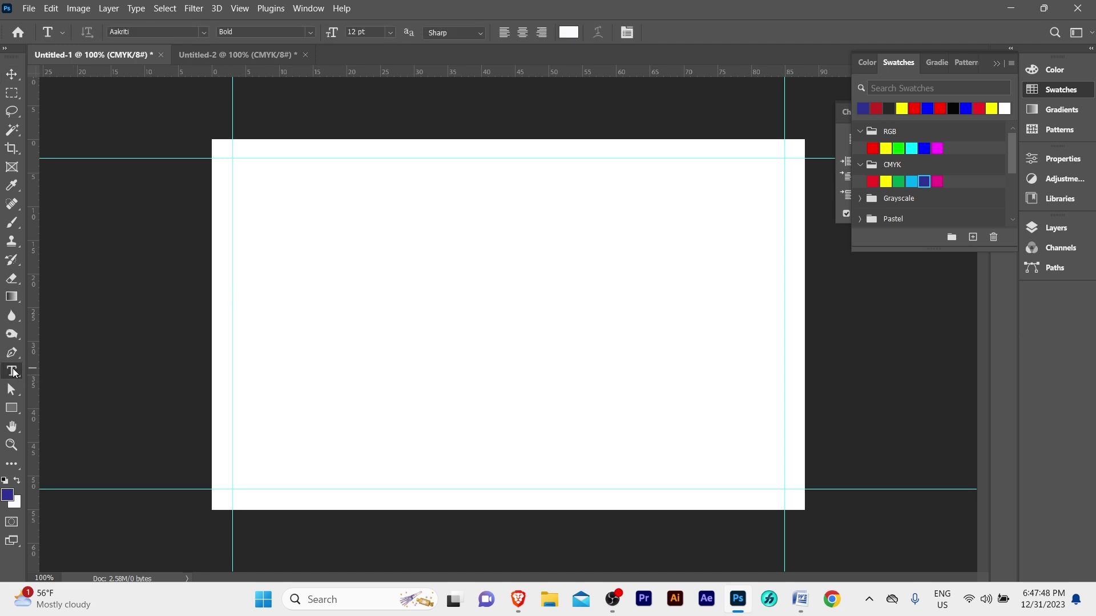
{"action": "left_click", "coordinate": [353, 210]}
{"action": "left_click", "coordinate": [11, 74]}
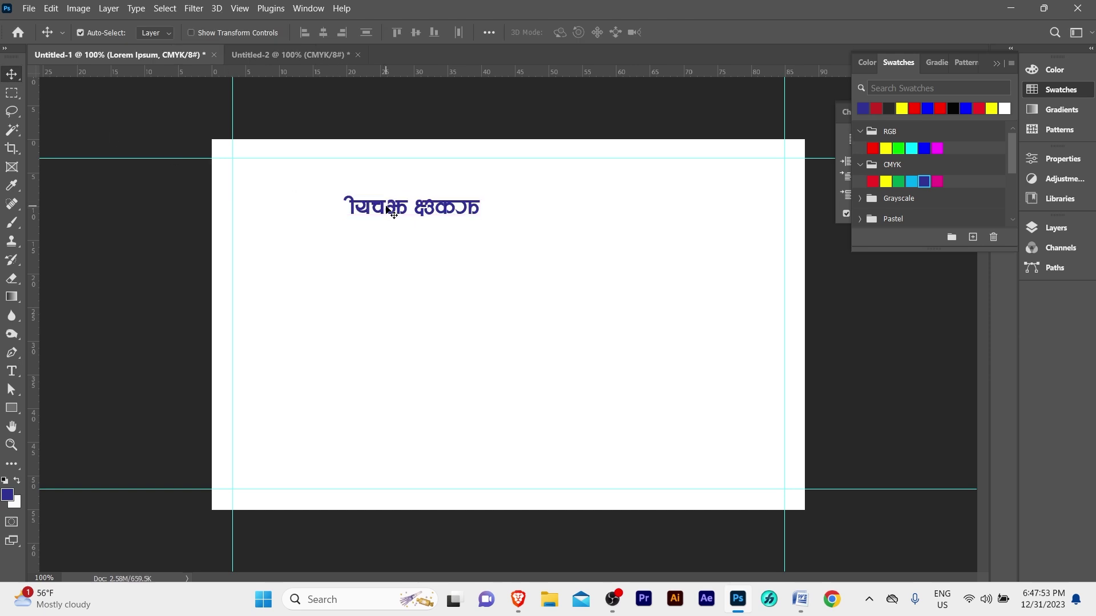
{"action": "left_click_drag", "start_coordinate": [386, 210], "coordinate": [336, 217]}
{"action": "double_click", "coordinate": [355, 209]}
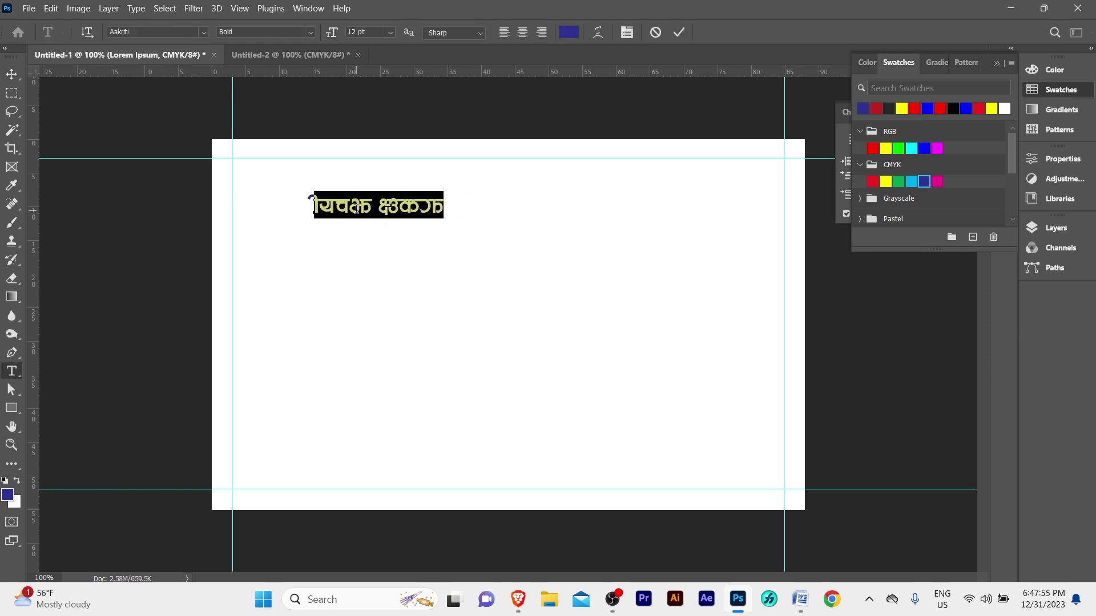
{"action": "type", "text": "प"}
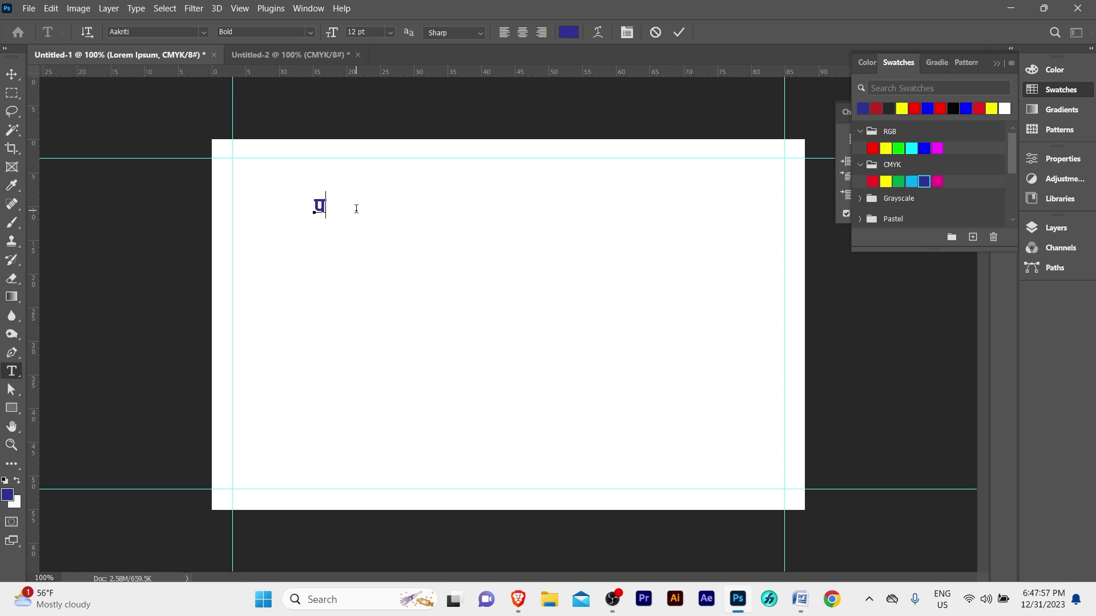
{"action": "type", "text": "|f]= dfg axfb'/ tfdf*"}
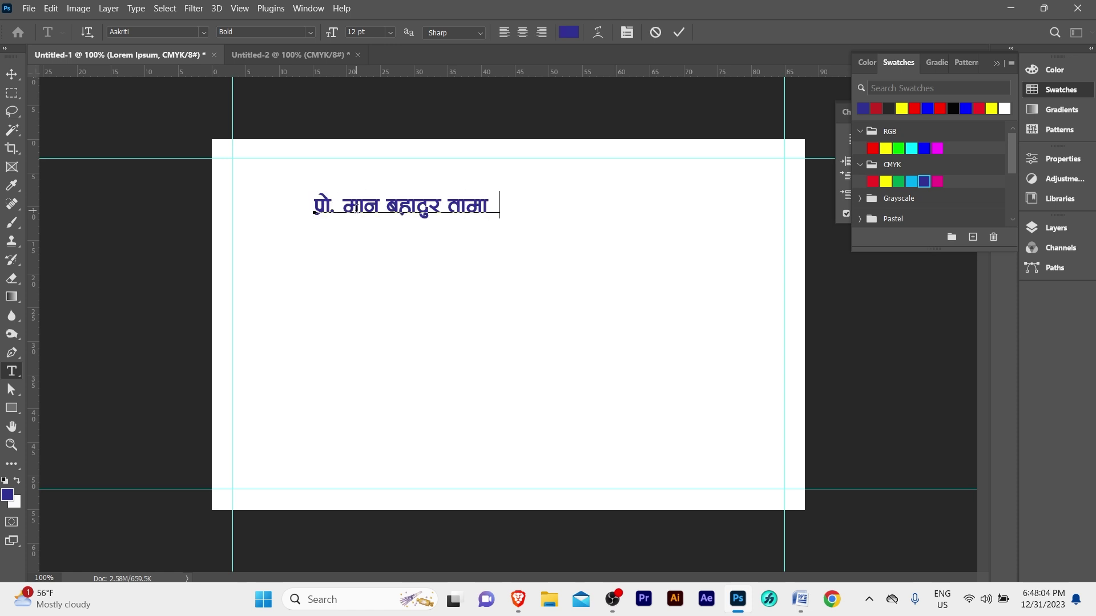
{"action": "key", "text": "ctrl+Return"}
{"action": "key", "text": "v"}
- Duplicate the name line, retype it as the Devanagari EV service title, and enlarge it
{"action": "left_click_drag", "start_coordinate": [332, 183], "coordinate": [405, 257]}
{"action": "double_click", "coordinate": [406, 258]}
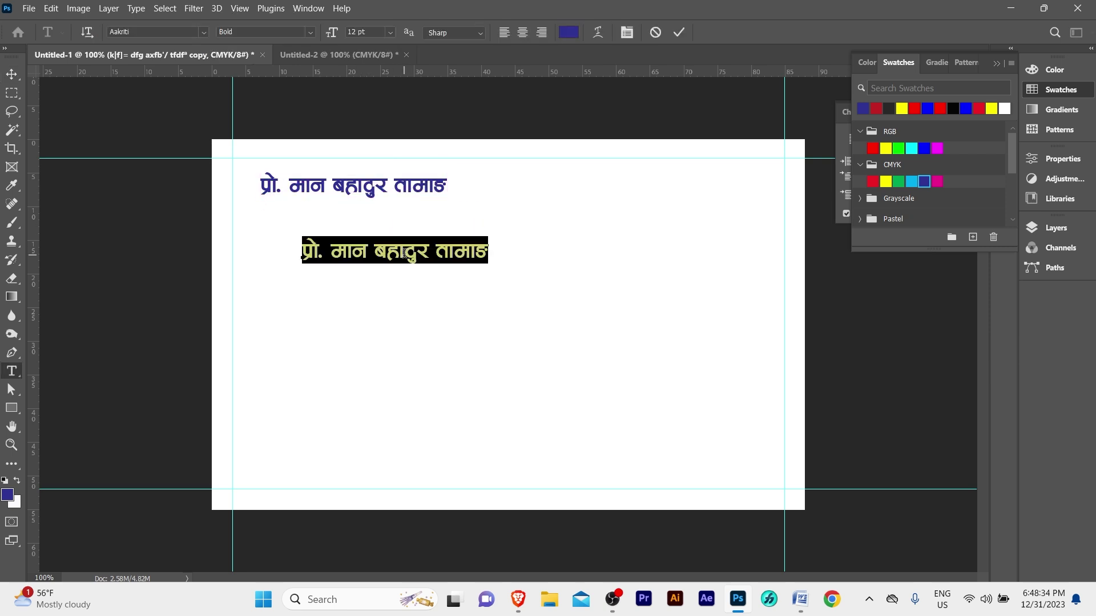
{"action": "type", "text": "Rof\"\\af EV ;]jf"}
{"action": "key", "text": "ctrl+Return"}
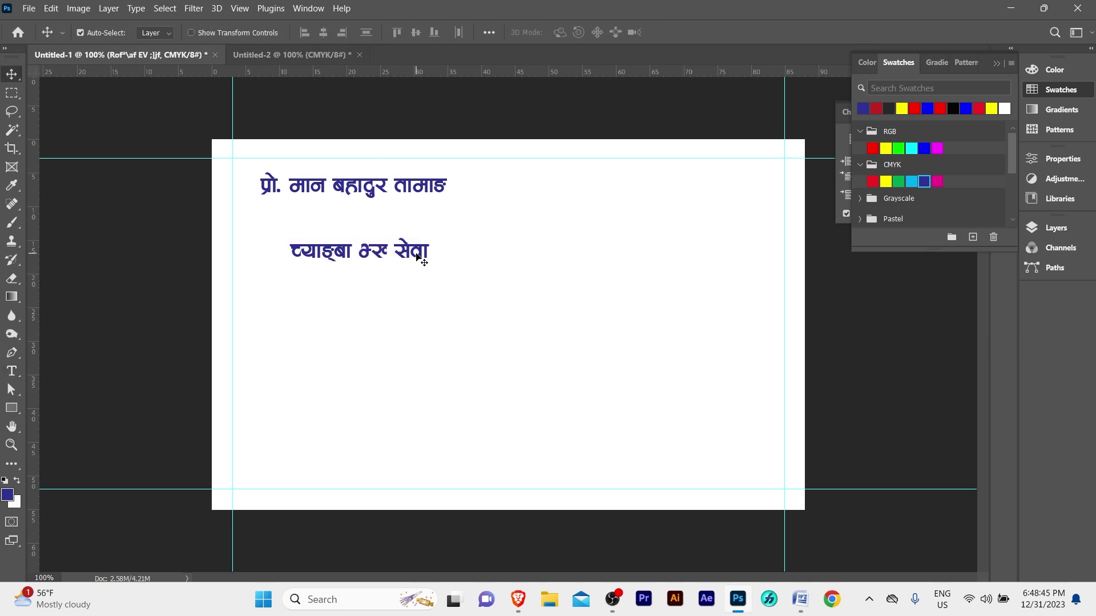
{"action": "mouse_move", "coordinate": [427, 258]}
{"action": "left_mouse_down"}
{"action": "mouse_move", "coordinate": [402, 255]}
{"action": "mouse_move", "coordinate": [754, 288]}
{"action": "mouse_move", "coordinate": [739, 273]}
{"action": "left_mouse_up"}
{"action": "key", "text": "ctrl+t"}
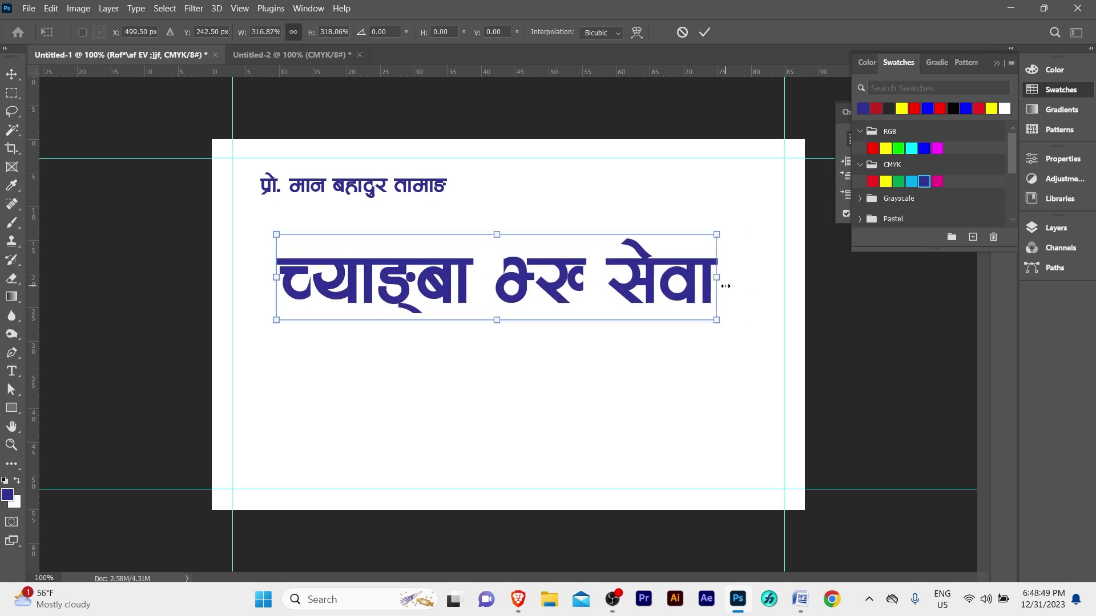
{"action": "key", "text": "Return"}
{"action": "left_click", "coordinate": [656, 278]}
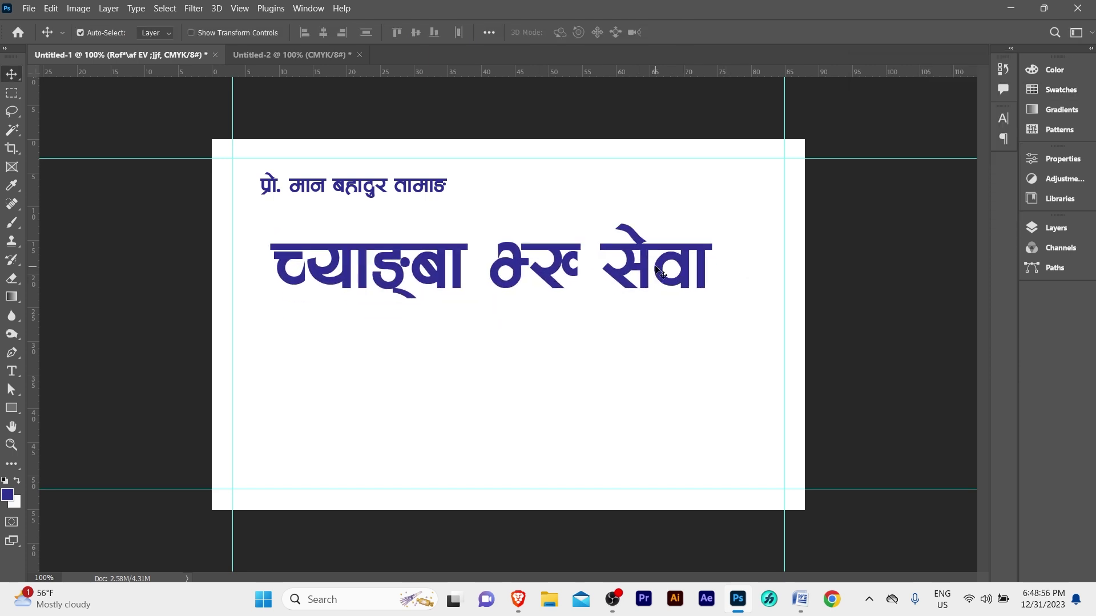
- Shift the title slightly left and apply the Ganess font to it
{"action": "left_click_drag", "start_coordinate": [657, 278], "coordinate": [646, 278]}
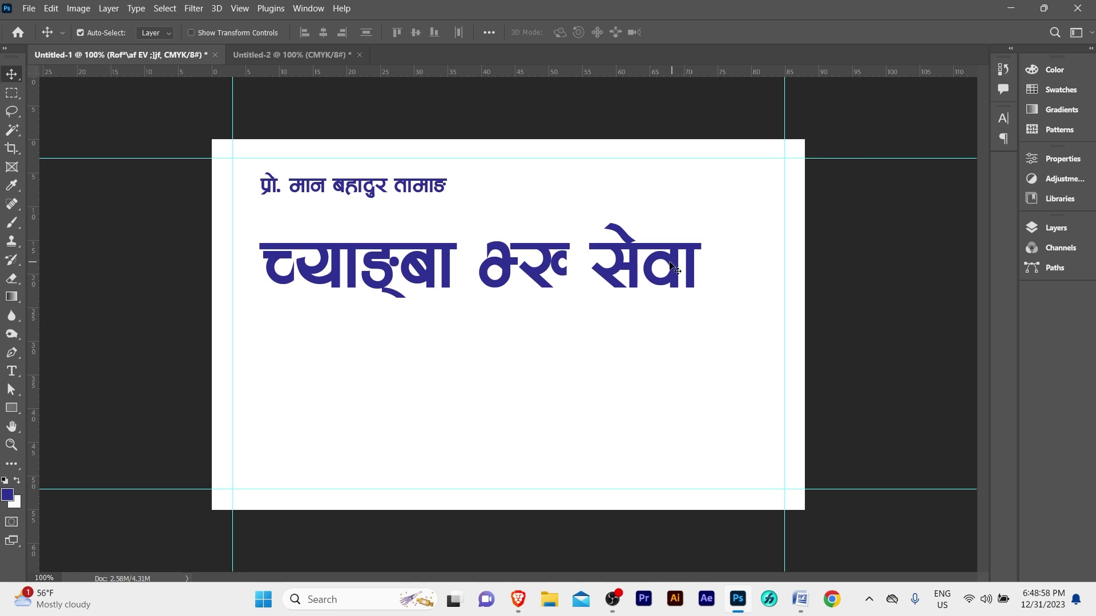
{"action": "left_click", "coordinate": [1004, 117]}
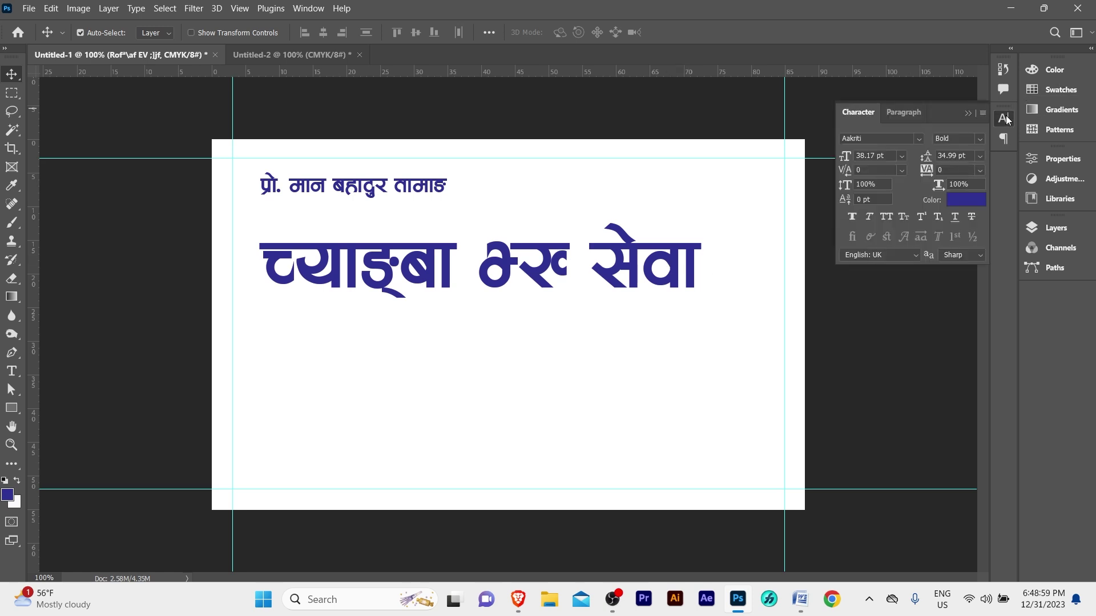
{"action": "left_click", "coordinate": [883, 141]}
{"action": "type", "text": "gan"}
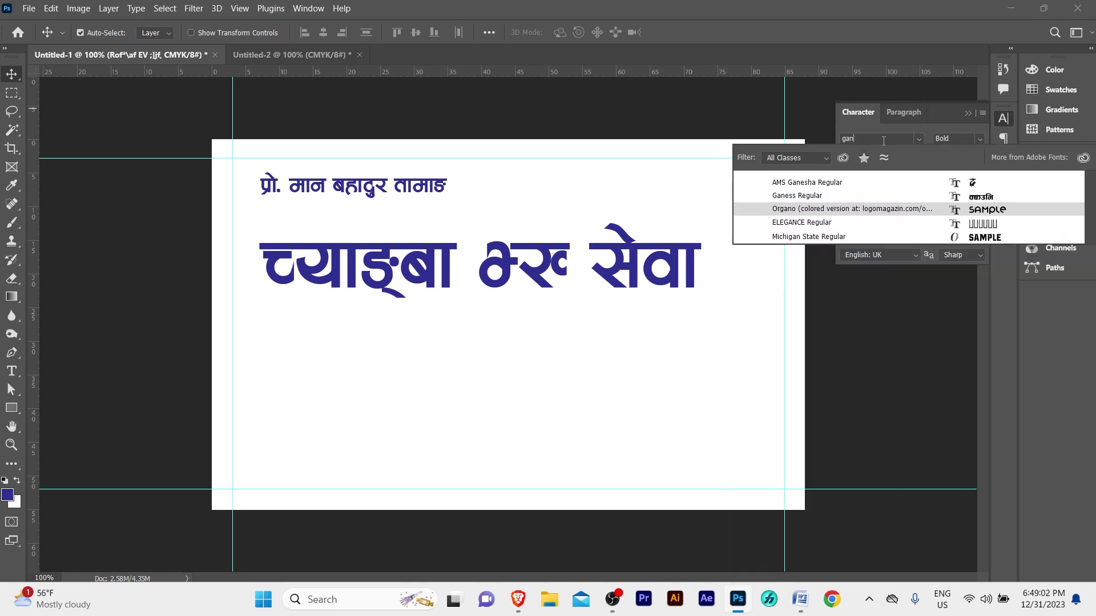
{"action": "left_click", "coordinate": [820, 195]}
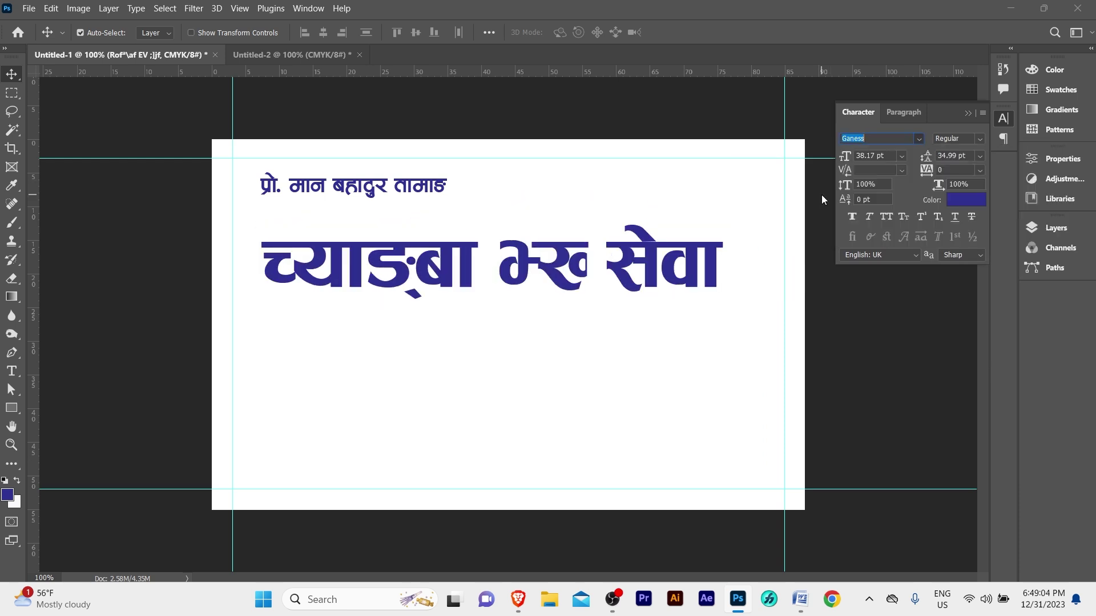
- Set the title's 'EV' to Helvetica LT Std Black Condensed at 25 pt and raise the title
{"action": "key", "text": "t"}
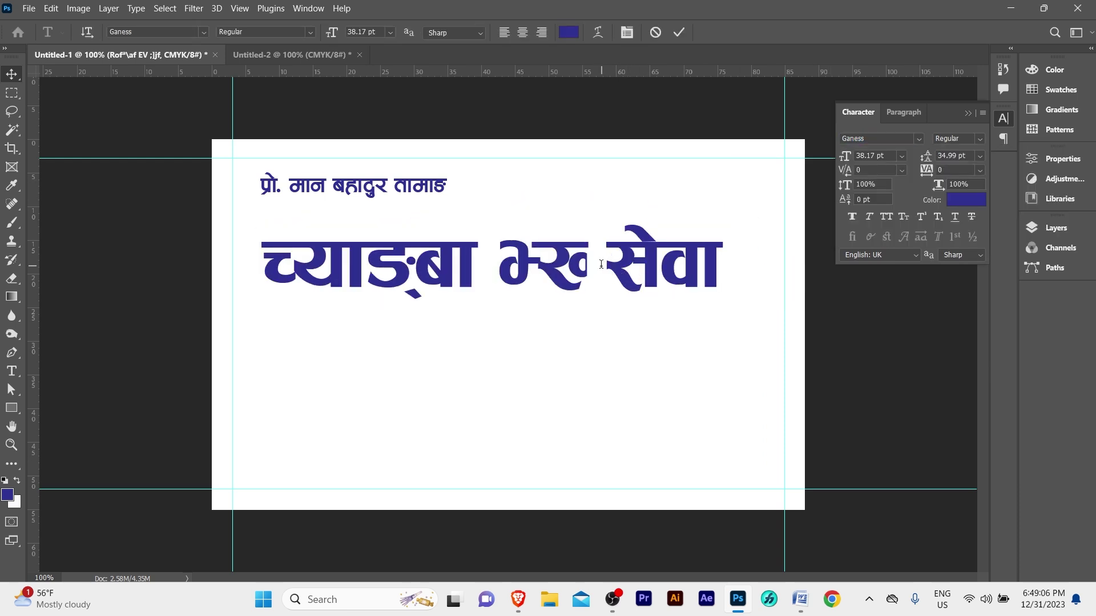
{"action": "left_click", "coordinate": [594, 251]}
{"action": "left_click_drag", "start_coordinate": [595, 248], "coordinate": [505, 245]}
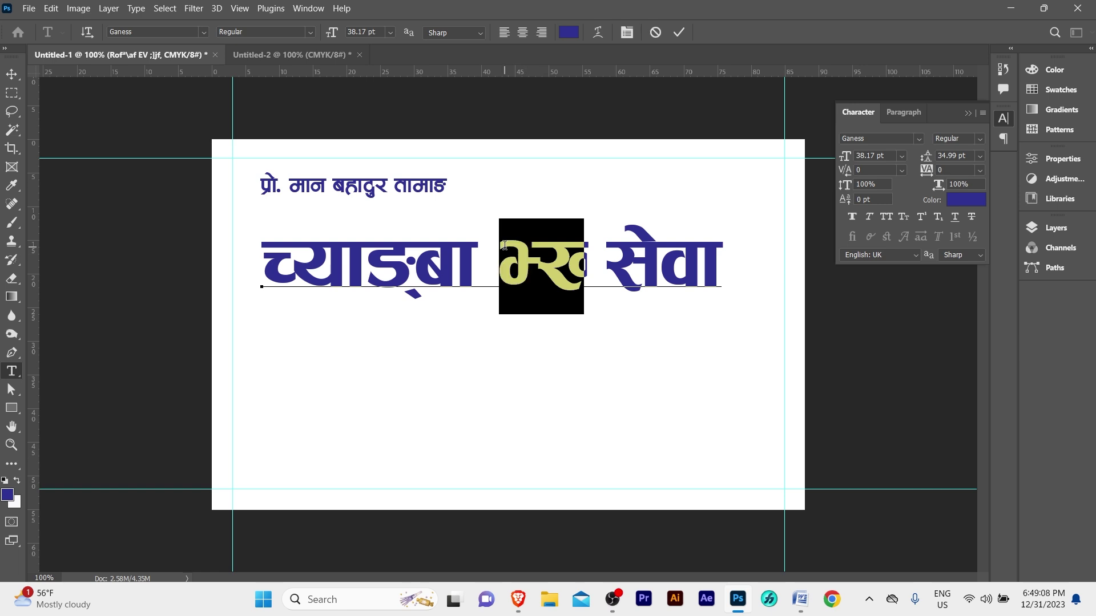
{"action": "left_click", "coordinate": [874, 137]}
{"action": "type", "text": "helve"}
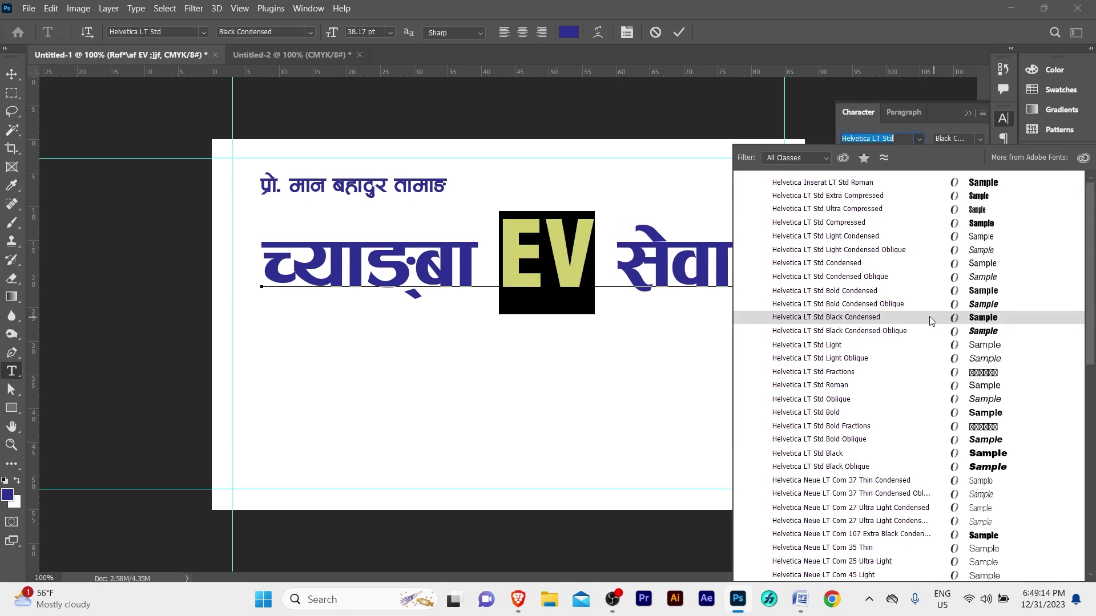
{"action": "left_click", "coordinate": [929, 316]}
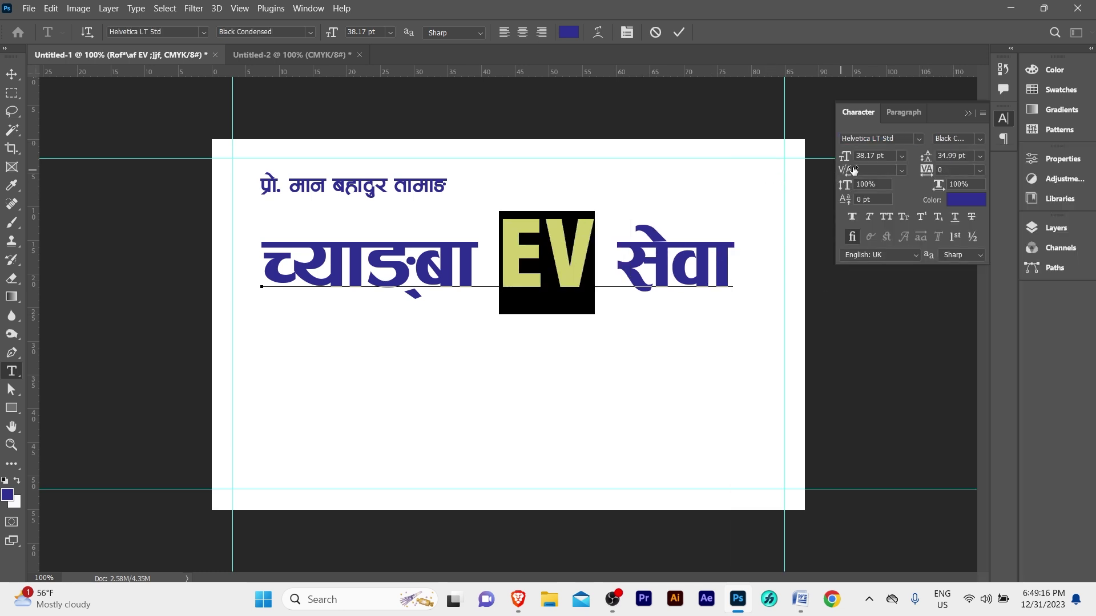
{"action": "left_click", "coordinate": [864, 155]}
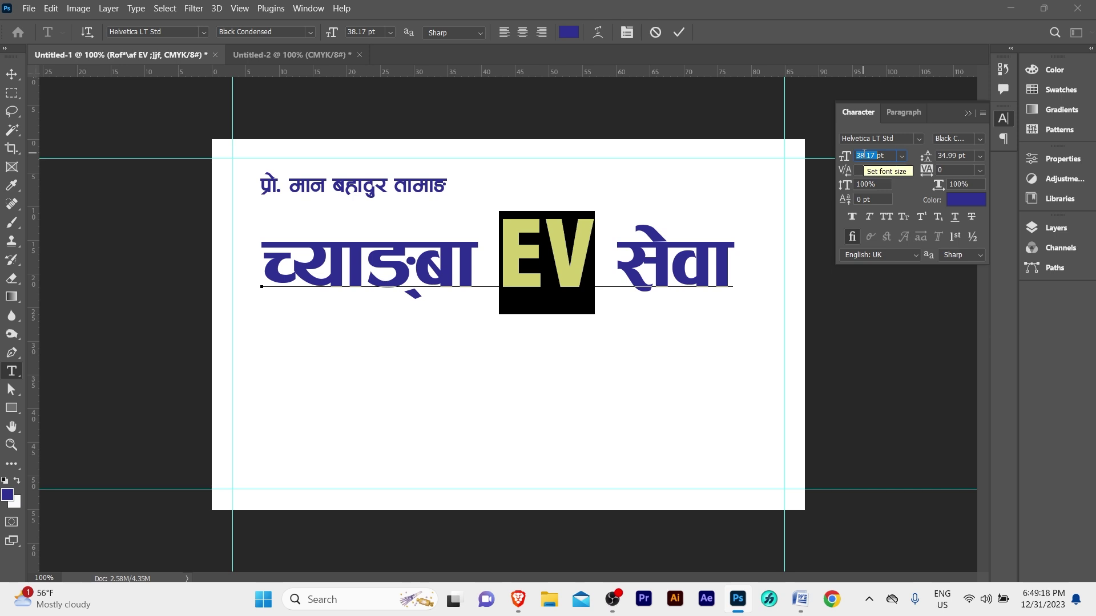
{"action": "type", "text": "25"}
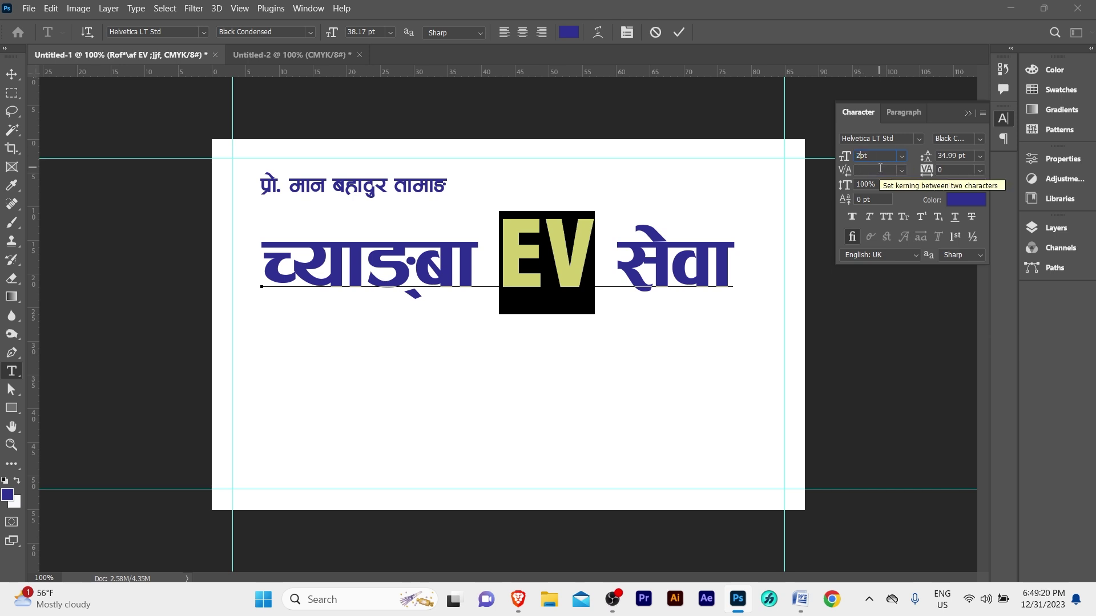
{"action": "type", "text": "26"}
{"action": "key", "text": "Return"}
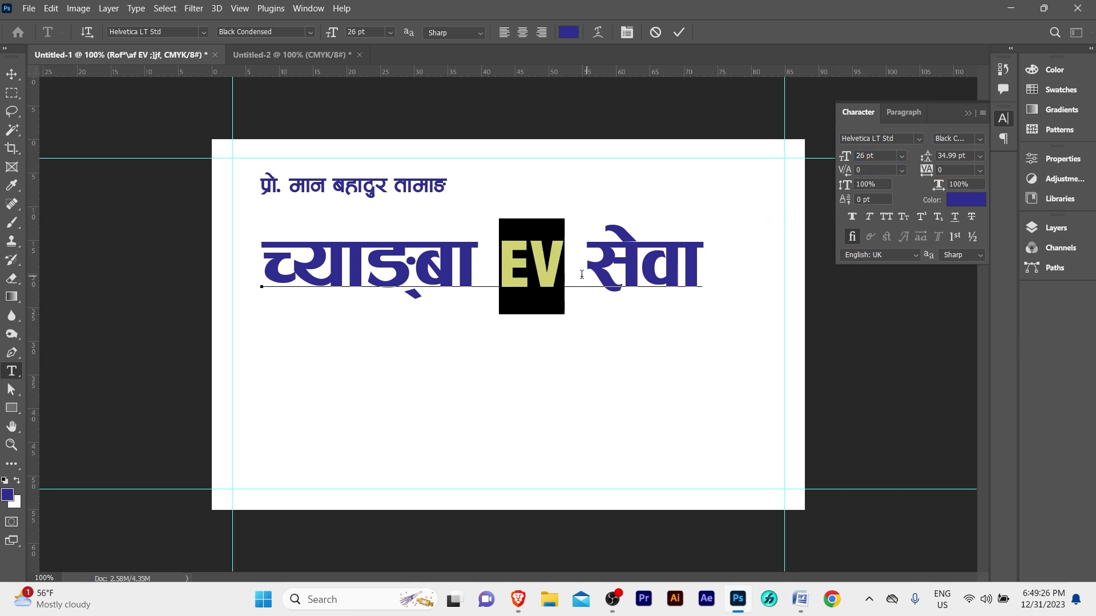
{"action": "left_click", "coordinate": [571, 267]}
{"action": "key", "text": "ctrl+Return"}
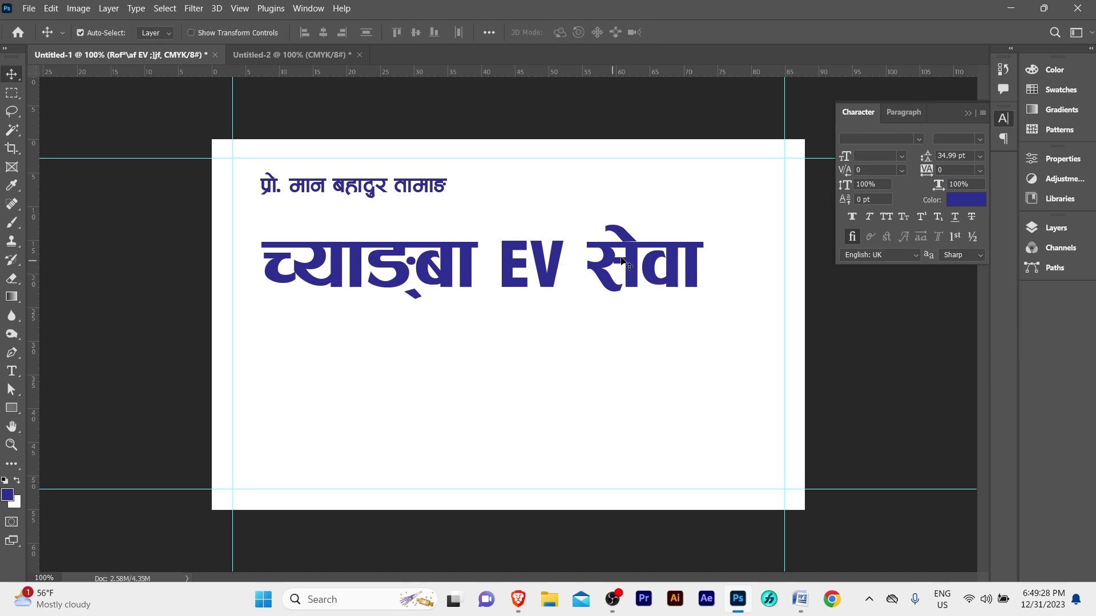
{"action": "left_click_drag", "start_coordinate": [571, 267], "coordinate": [568, 236]}
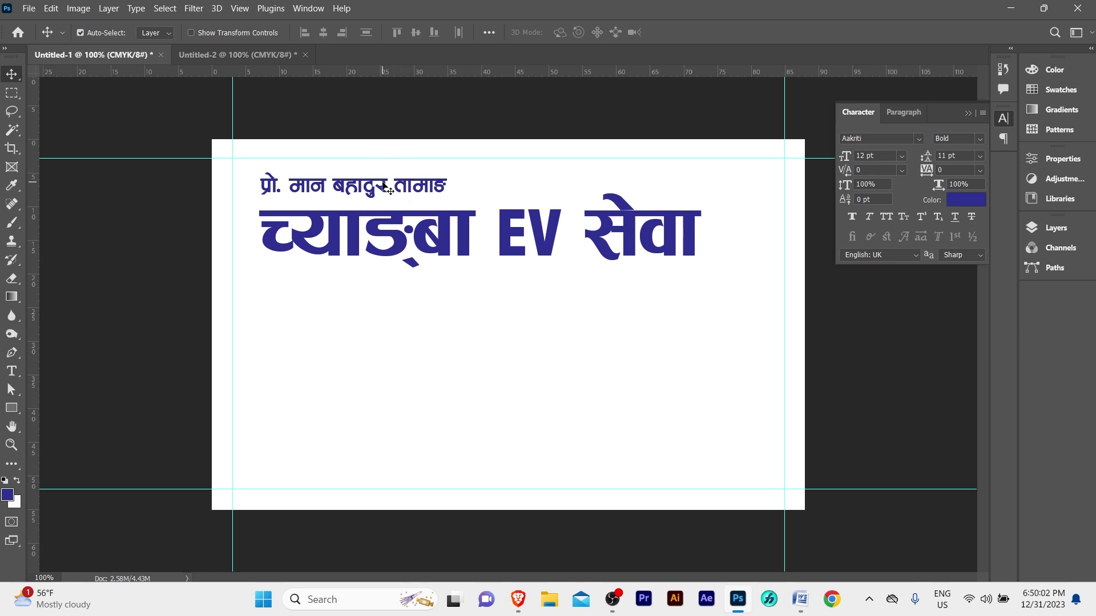
- Duplicate the name line below the title and replace its text with the mobile-number line from Word
{"action": "left_click_drag", "start_coordinate": [384, 187], "coordinate": [467, 335]}
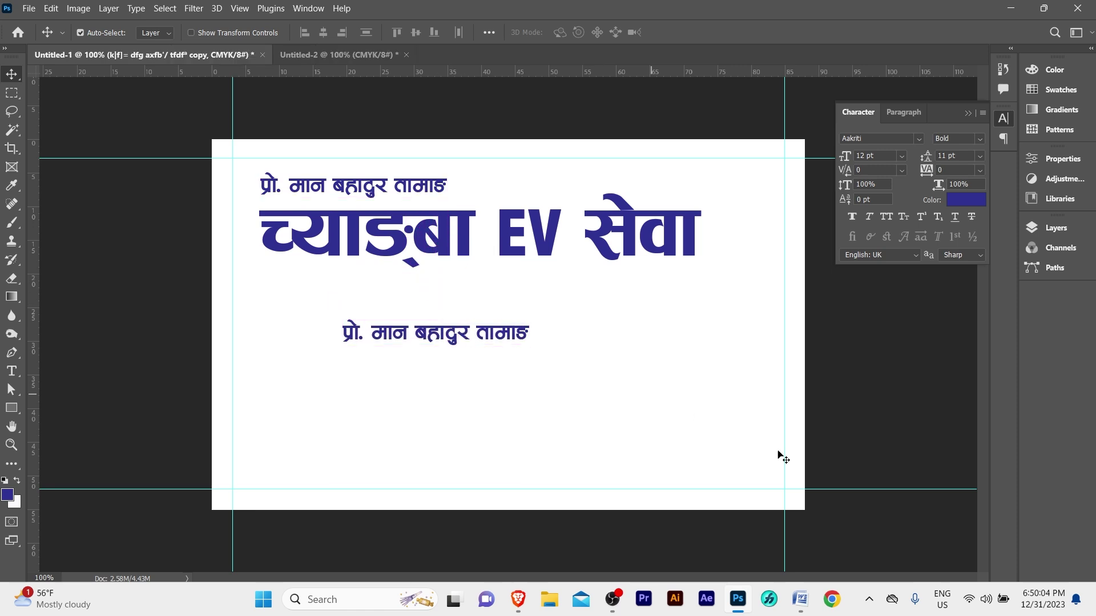
{"action": "left_click", "coordinate": [800, 600]}
{"action": "left_click_drag", "start_coordinate": [411, 279], "coordinate": [88, 280]}
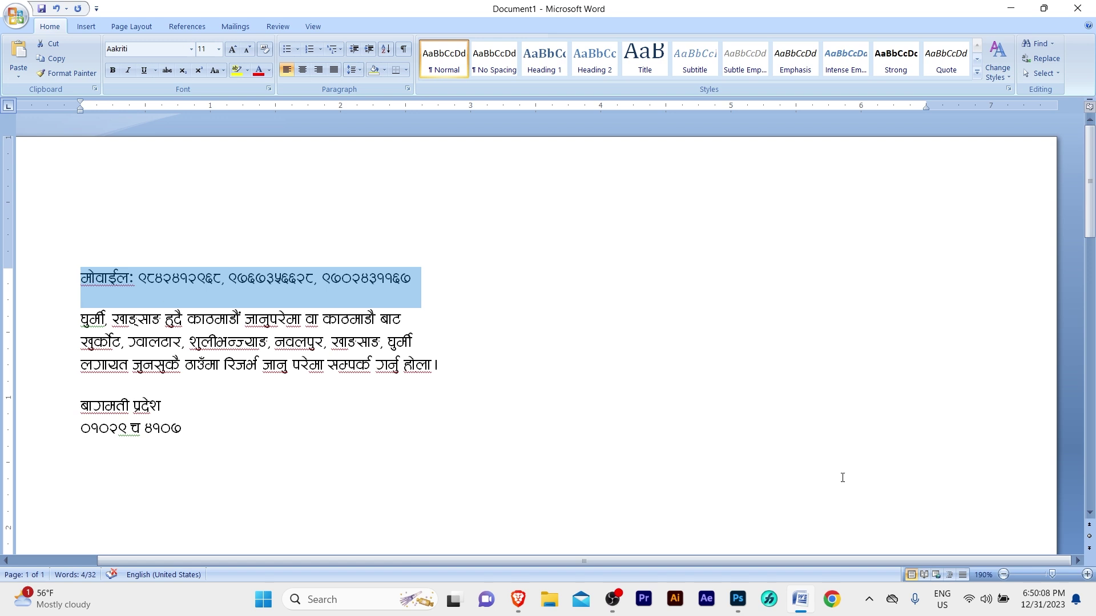
{"action": "left_click", "coordinate": [738, 599]}
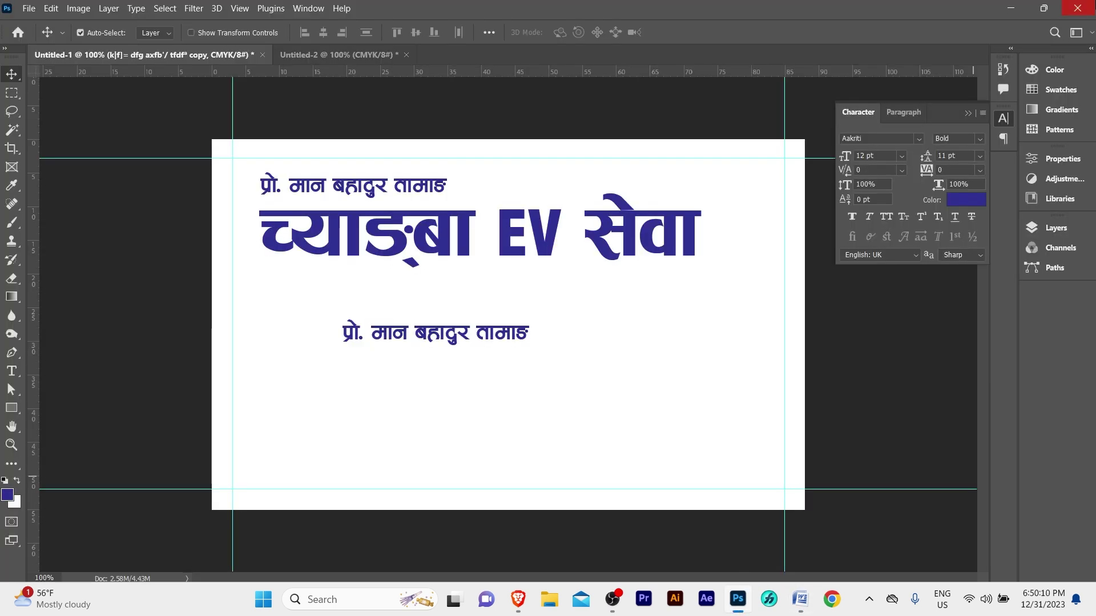
{"action": "double_click", "coordinate": [486, 329]}
{"action": "key", "text": "ctrl+v"}
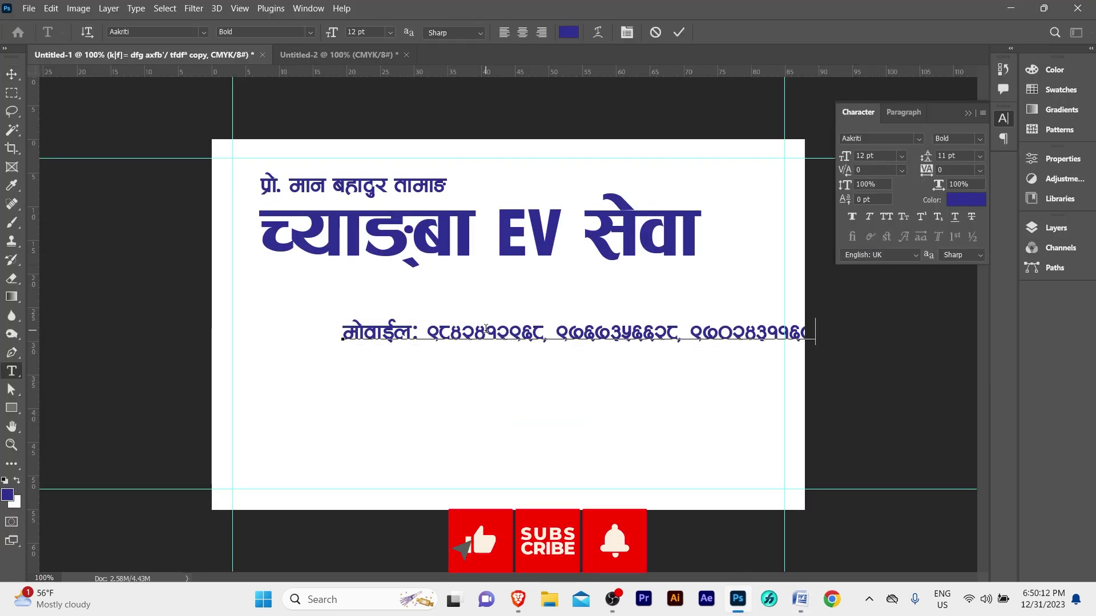
{"action": "key", "text": "ctrl+Return"}
{"action": "key", "text": "v"}
{"action": "mouse_move", "coordinate": [542, 335]}
{"action": "left_mouse_down"}
{"action": "mouse_move", "coordinate": [469, 340]}
{"action": "mouse_move", "coordinate": [480, 325]}
{"action": "left_mouse_up"}
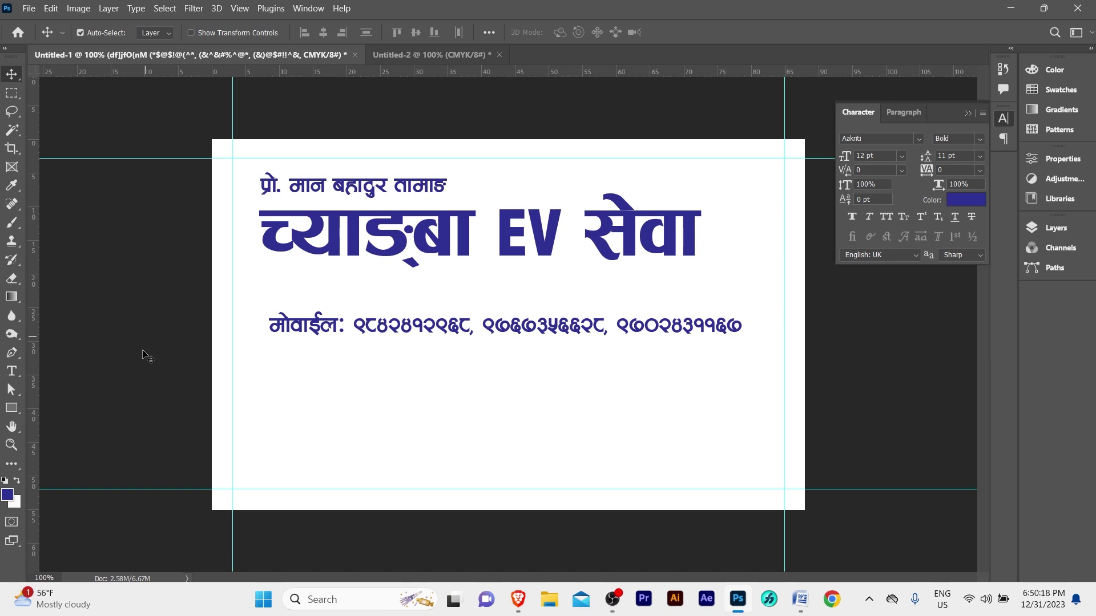
- Draw a paragraph text box and paste the three-line service paragraph from Word into it
{"action": "left_click", "coordinate": [14, 378]}
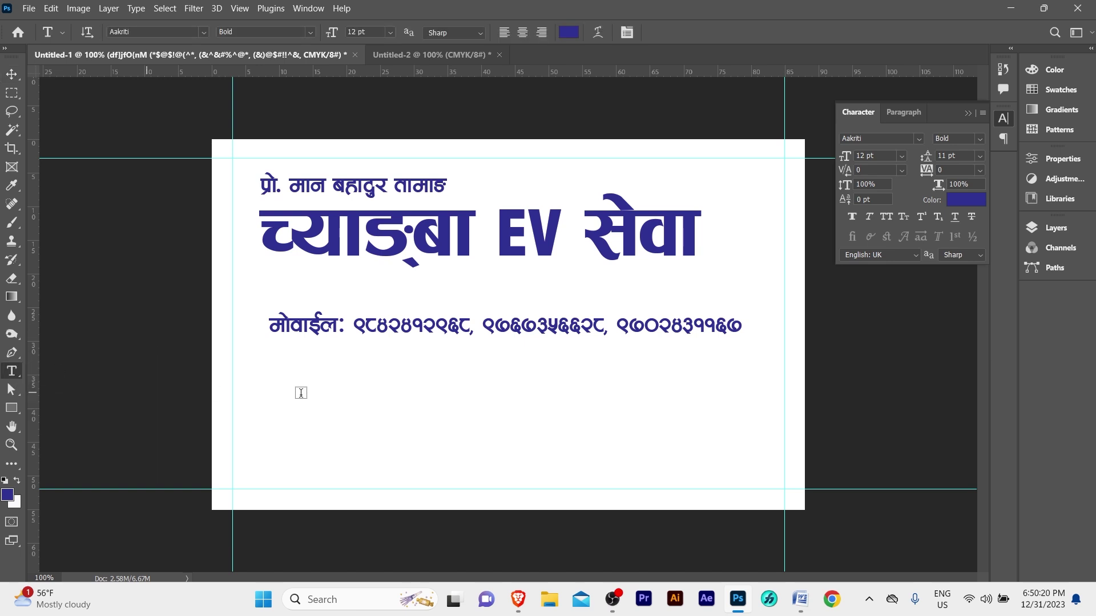
{"action": "left_click", "coordinate": [74, 365]}
{"action": "left_click_drag", "start_coordinate": [255, 372], "coordinate": [778, 489]}
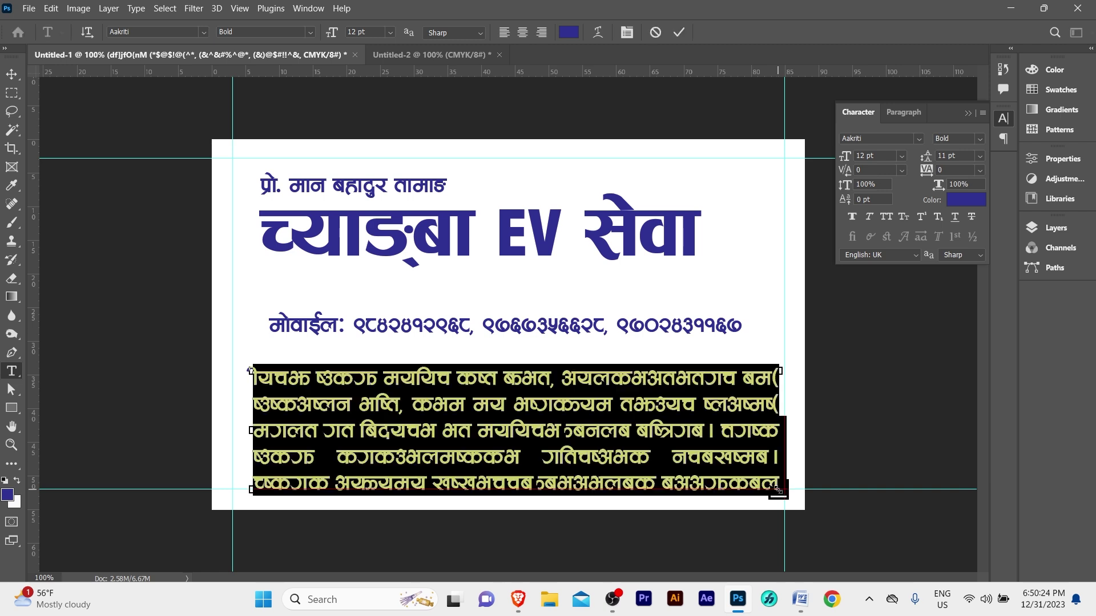
{"action": "left_click", "coordinate": [800, 590]}
{"action": "left_click", "coordinate": [409, 309]}
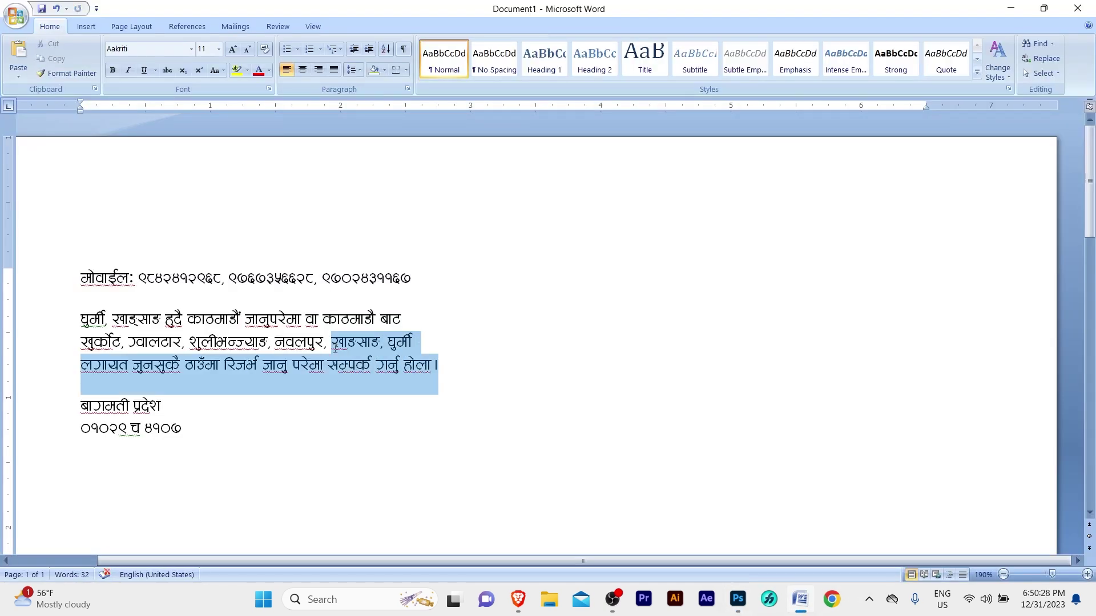
{"action": "left_click_drag", "start_coordinate": [442, 368], "coordinate": [77, 312]}
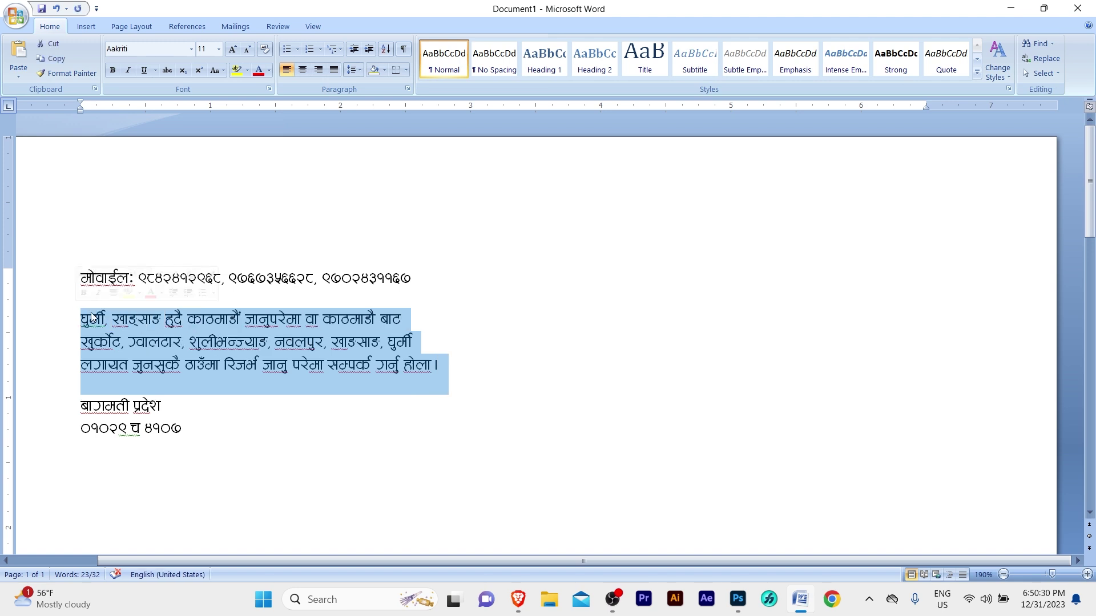
{"action": "left_click", "coordinate": [737, 598]}
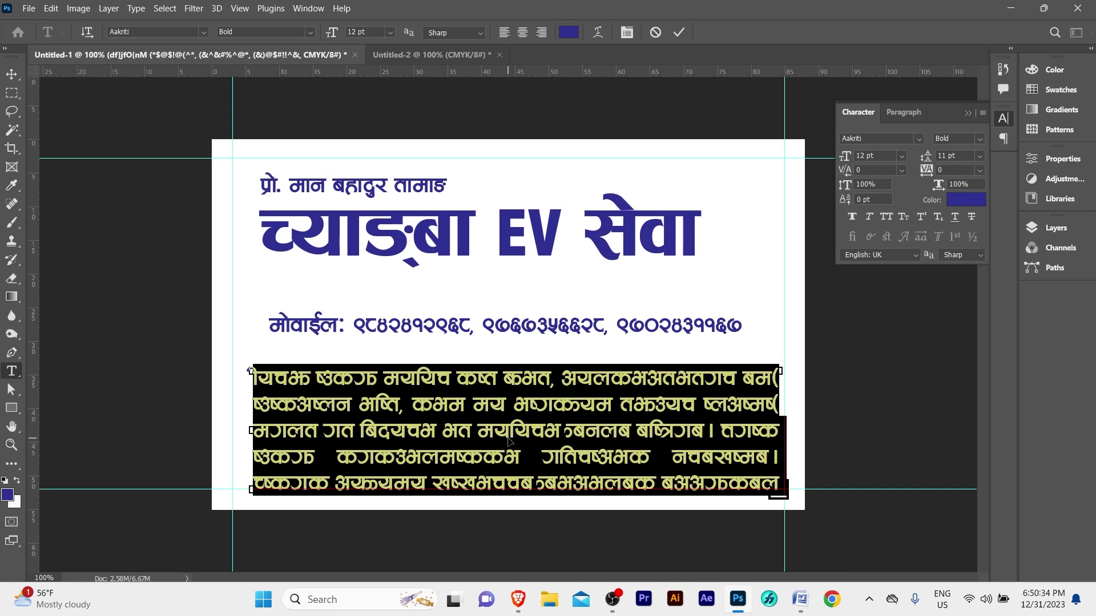
{"action": "key", "text": "ctrl+v"}
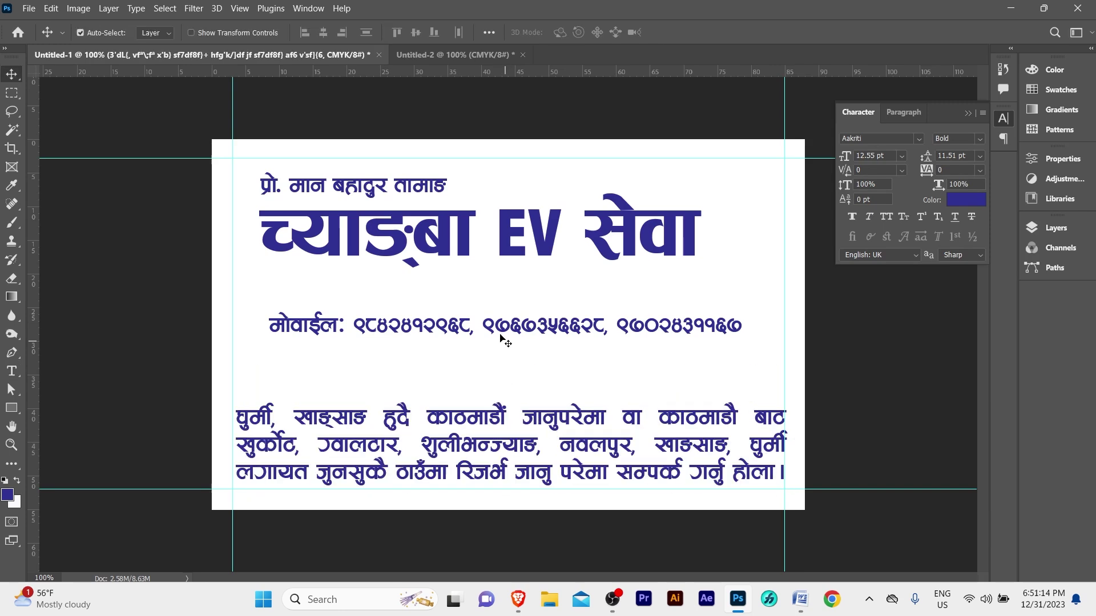
{"action": "left_click_drag", "start_coordinate": [494, 325], "coordinate": [491, 313]}
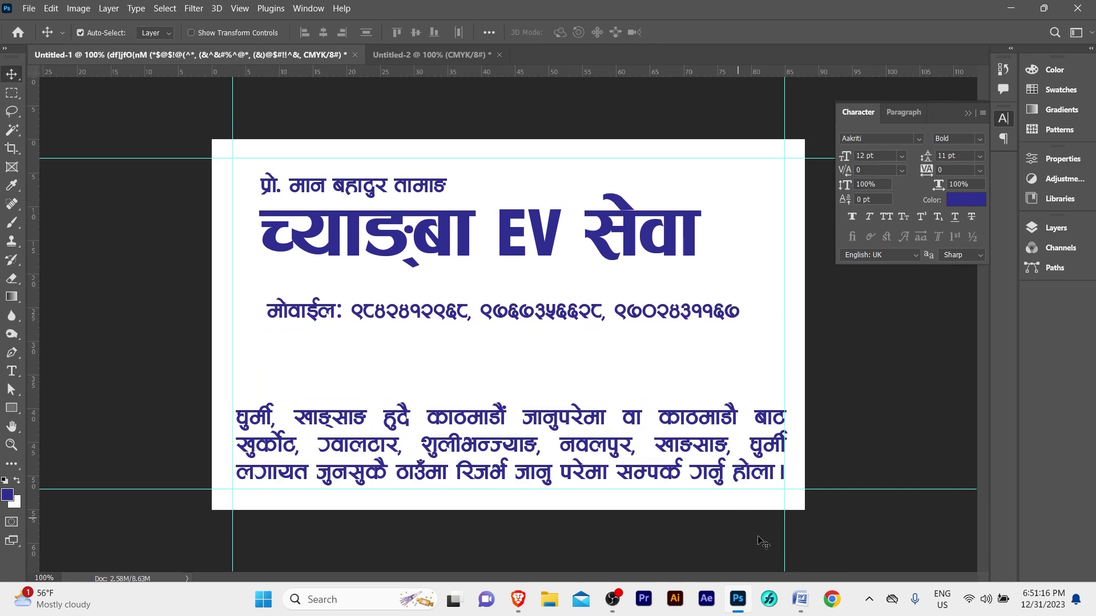
- Paste बागमती प्रदेश / ०१०२९ च ४१०७ from Word into a copied text layer, split over two lines
{"action": "left_click", "coordinate": [801, 600]}
{"action": "left_click", "coordinate": [360, 278]}
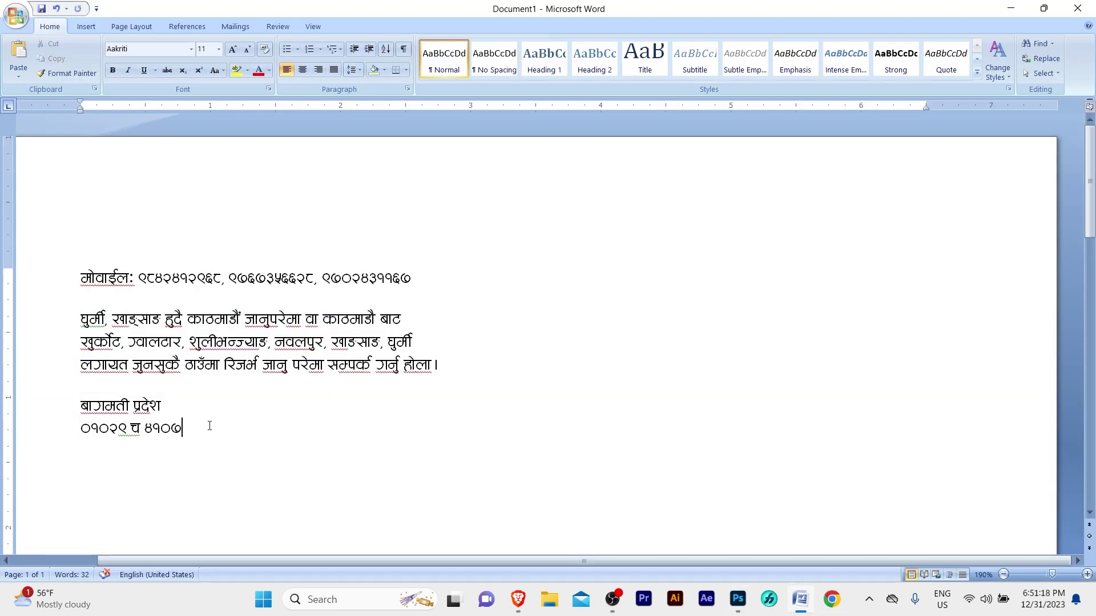
{"action": "left_click_drag", "start_coordinate": [208, 428], "coordinate": [47, 405]}
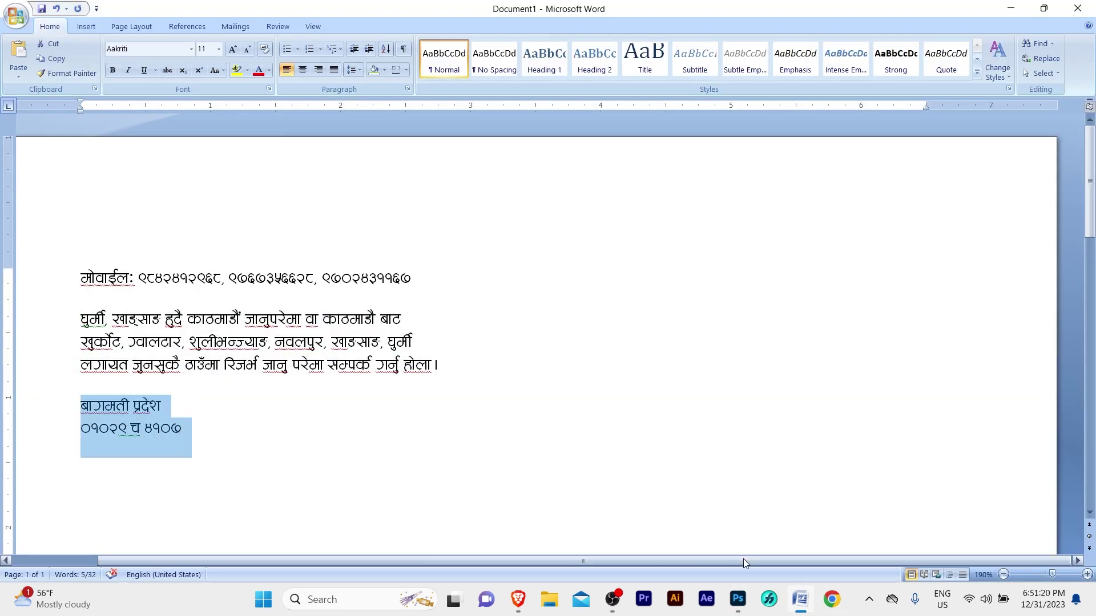
{"action": "key", "text": "alt+Tab"}
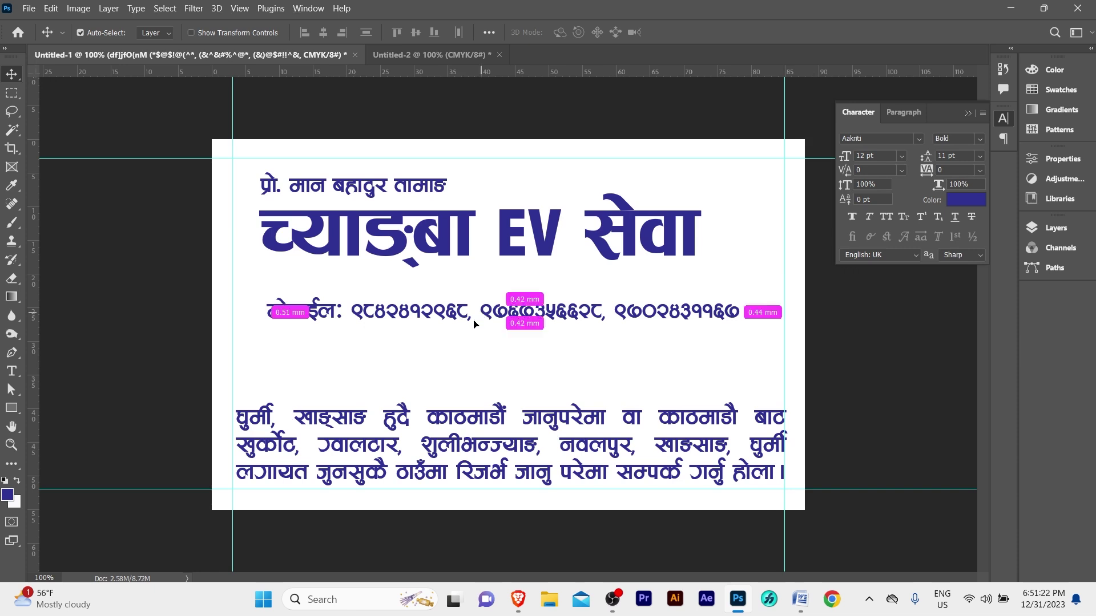
{"action": "left_click_drag", "start_coordinate": [460, 320], "coordinate": [455, 350]}
{"action": "double_click", "coordinate": [454, 350]}
{"action": "key", "text": "ctrl+v"}
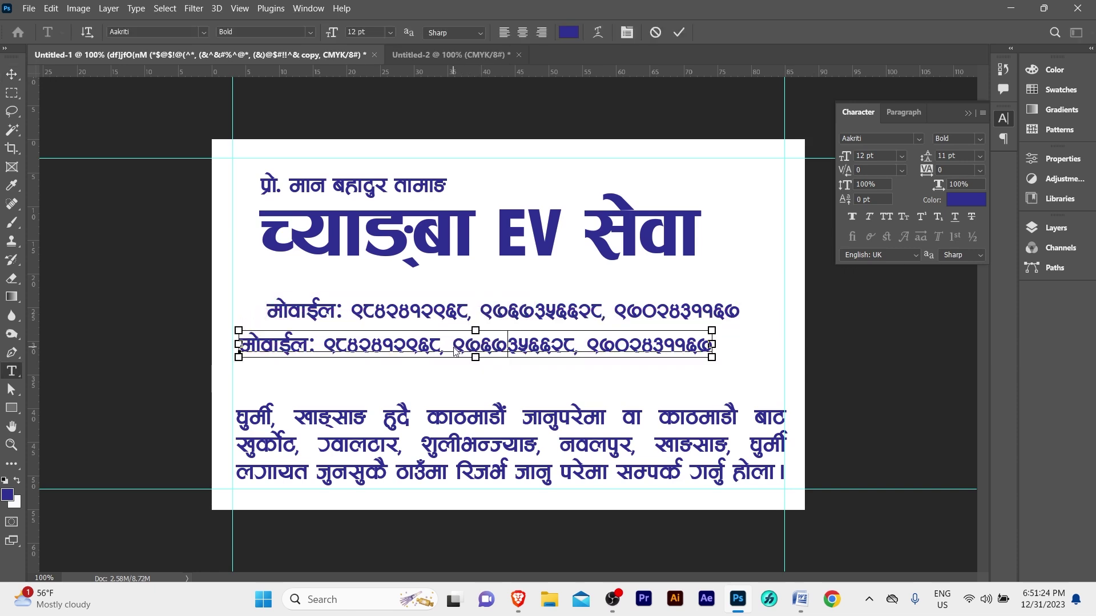
{"action": "left_click", "coordinate": [364, 344]}
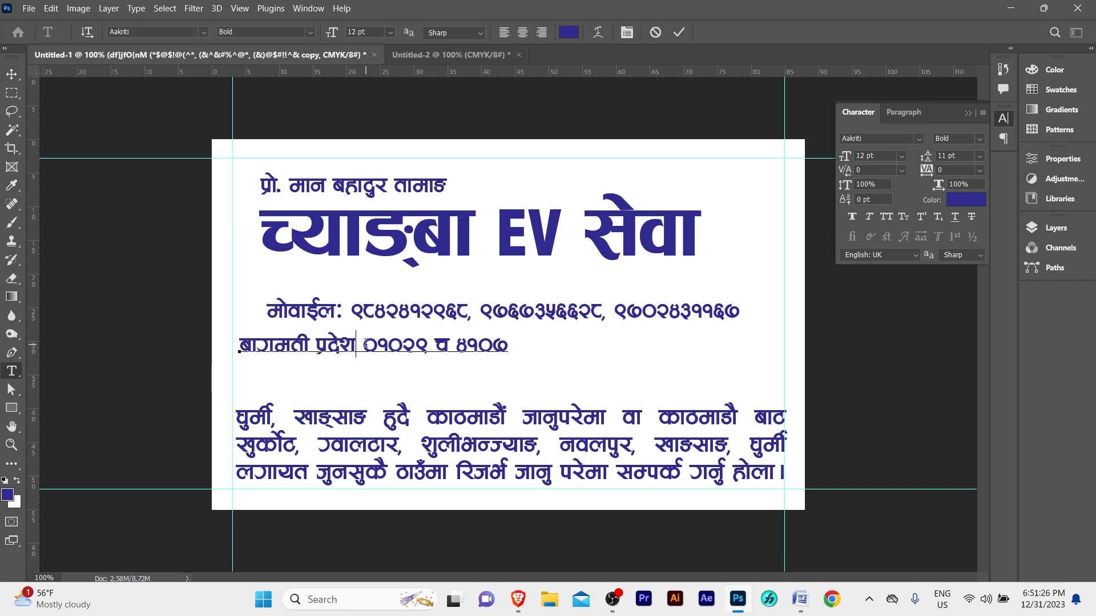
{"action": "key", "text": "Return"}
{"action": "key", "text": "ctrl+Return"}
{"action": "key", "text": "v"}
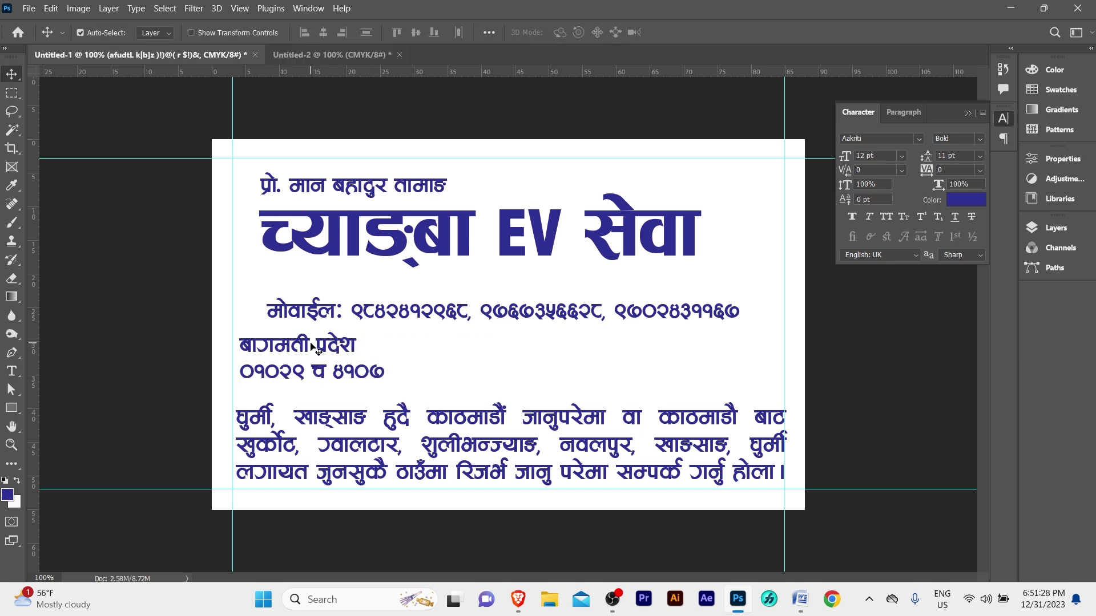
{"action": "mouse_move", "coordinate": [400, 345]}
{"action": "left_mouse_down"}
{"action": "mouse_move", "coordinate": [448, 407]}
{"action": "mouse_move", "coordinate": [449, 392]}
{"action": "left_mouse_up"}
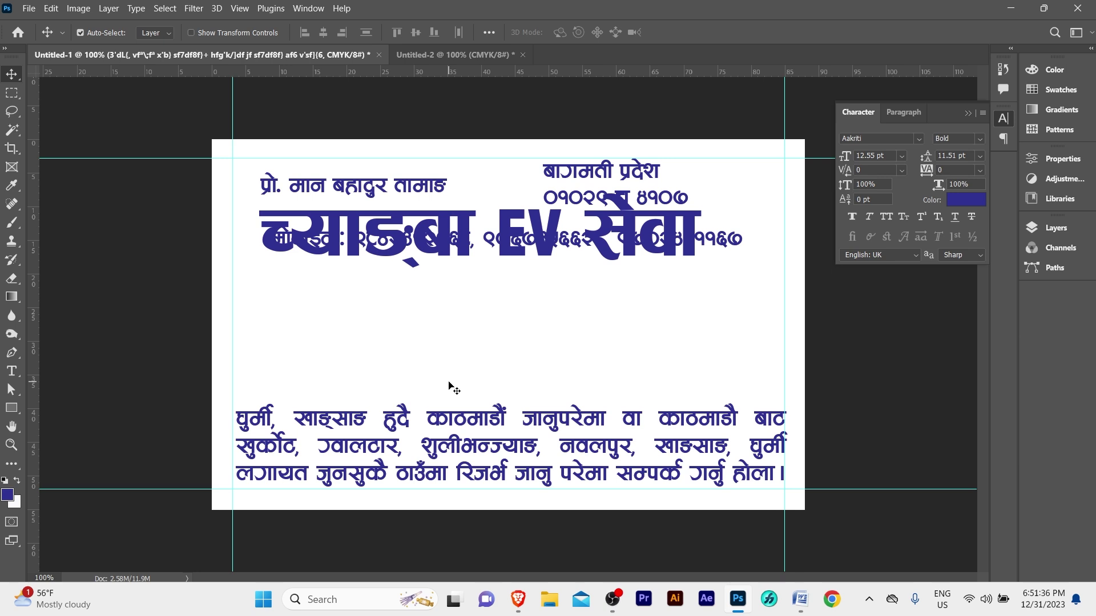
- Draw a red-filled rectangle across the bottom of the card with the Rectangle Tool
{"action": "left_click", "coordinate": [454, 388]}
{"action": "left_click", "coordinate": [11, 407]}
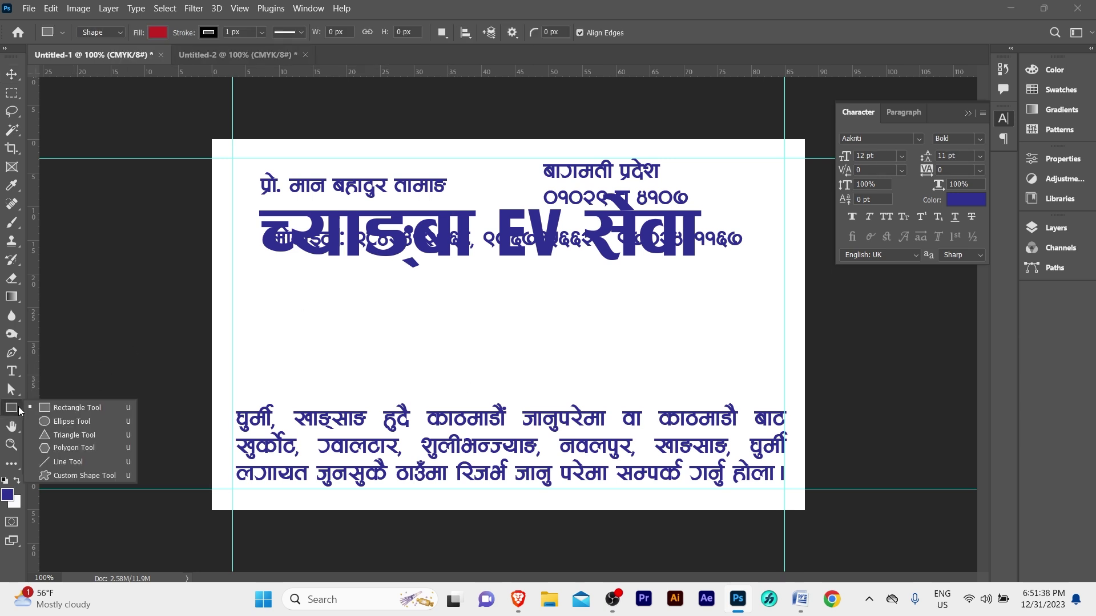
{"action": "left_click", "coordinate": [49, 410]}
{"action": "left_click_drag", "start_coordinate": [153, 395], "coordinate": [870, 540]}
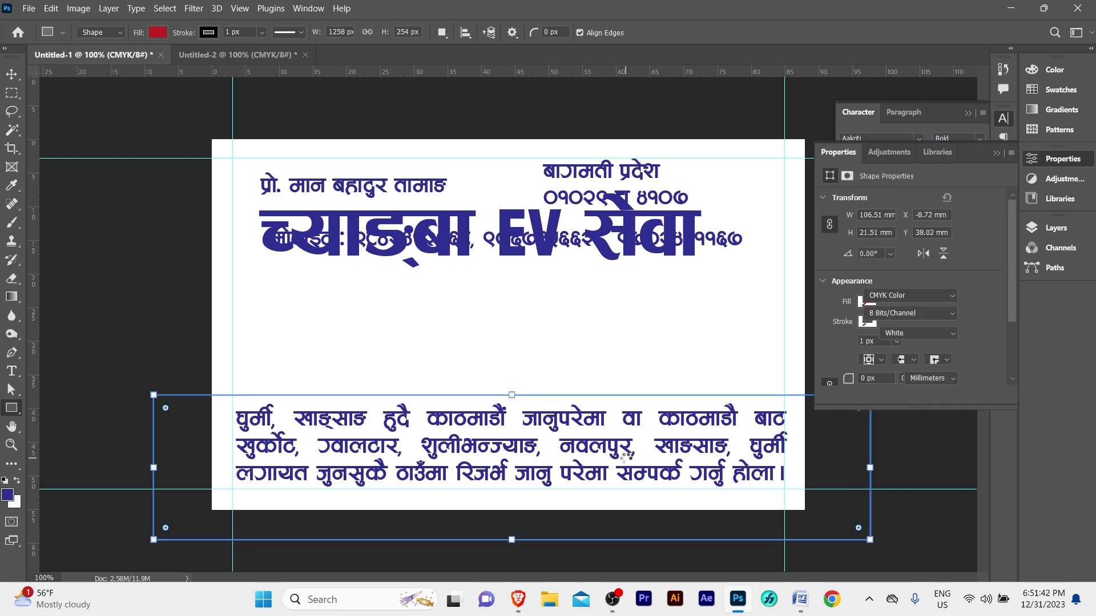
{"action": "key", "text": "v"}
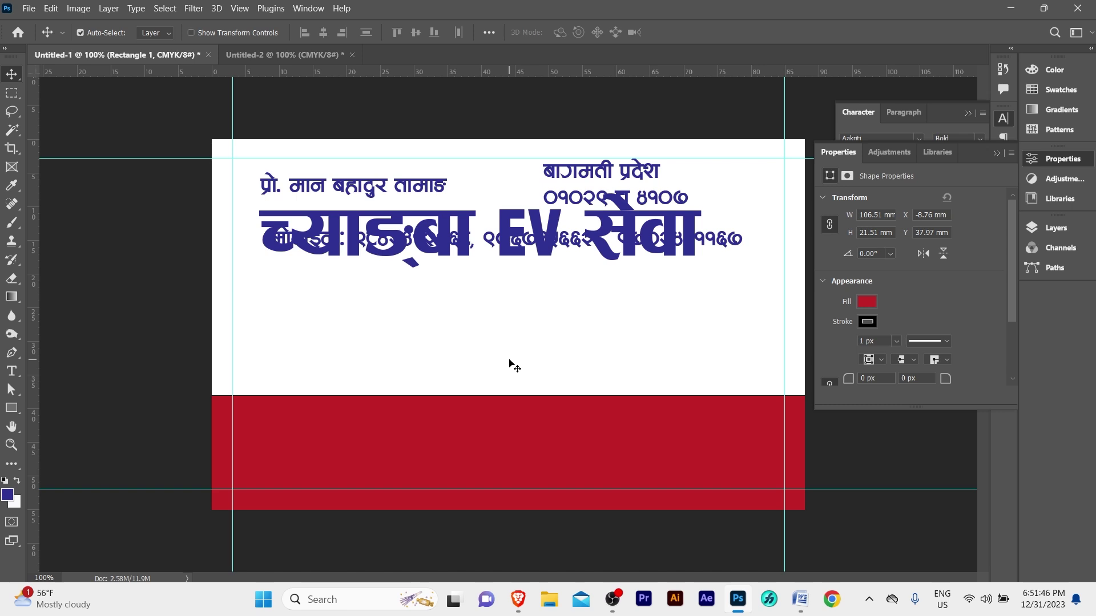
- Set the red bottom rectangle's stroke to No Color to remove its black outline
{"action": "key", "text": "z"}
{"action": "left_click", "coordinate": [455, 373]}
{"action": "left_click", "coordinate": [434, 397]}
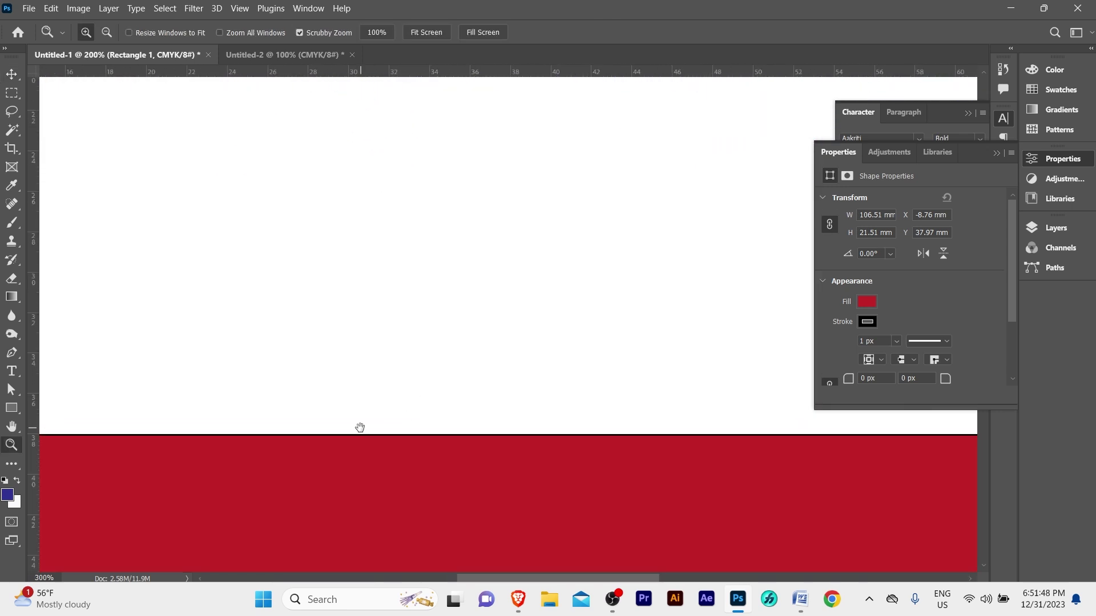
{"action": "left_click_drag", "start_coordinate": [359, 428], "coordinate": [486, 379]}
{"action": "key", "text": "v"}
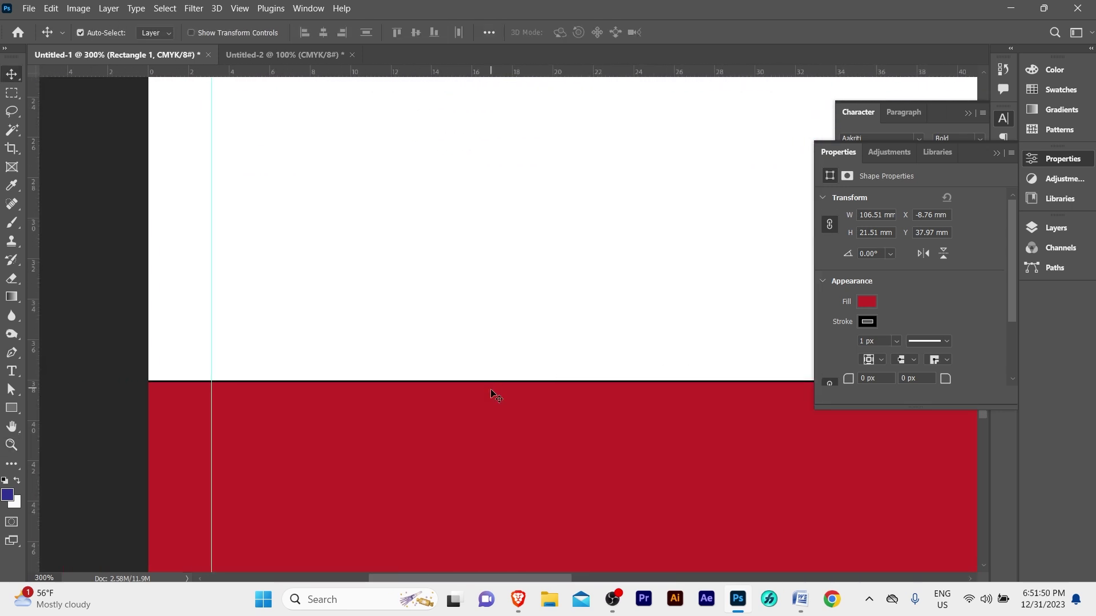
{"action": "key", "text": "a"}
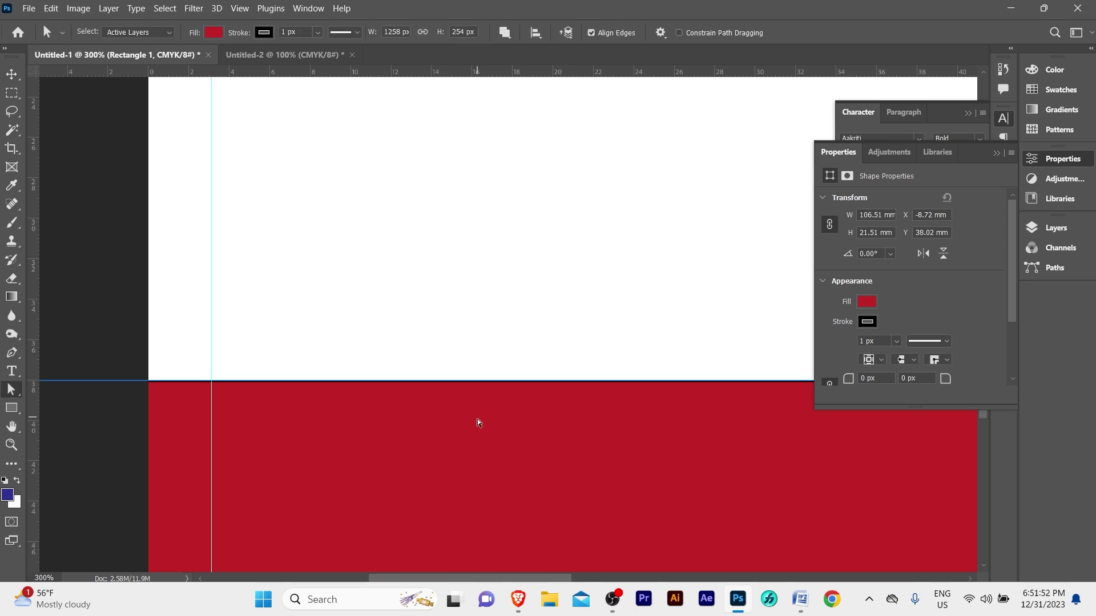
{"action": "left_click", "coordinate": [270, 33]}
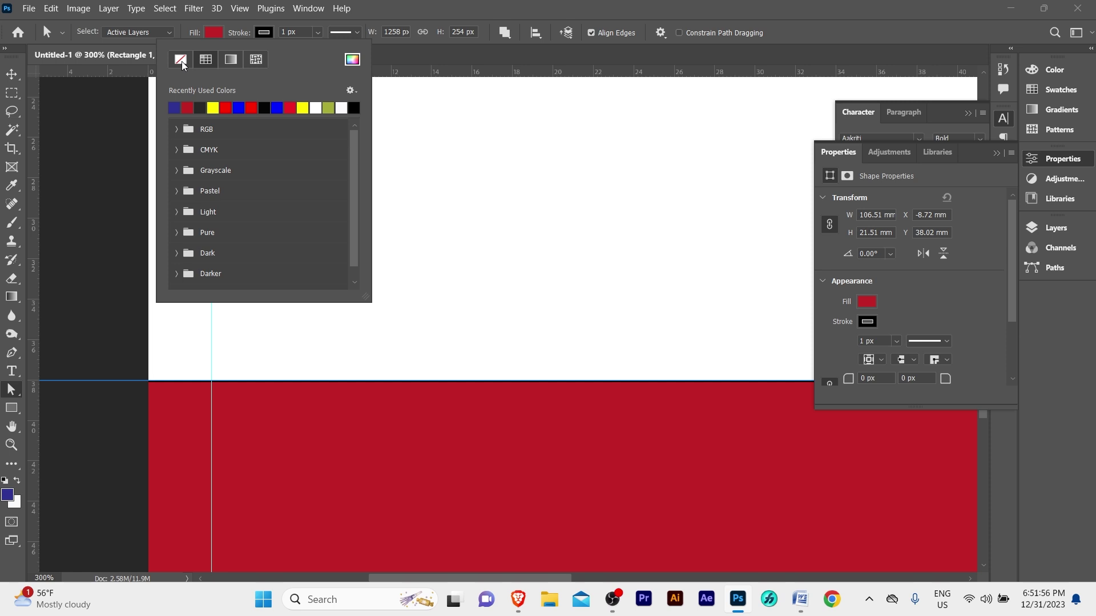
{"action": "left_click", "coordinate": [181, 59]}
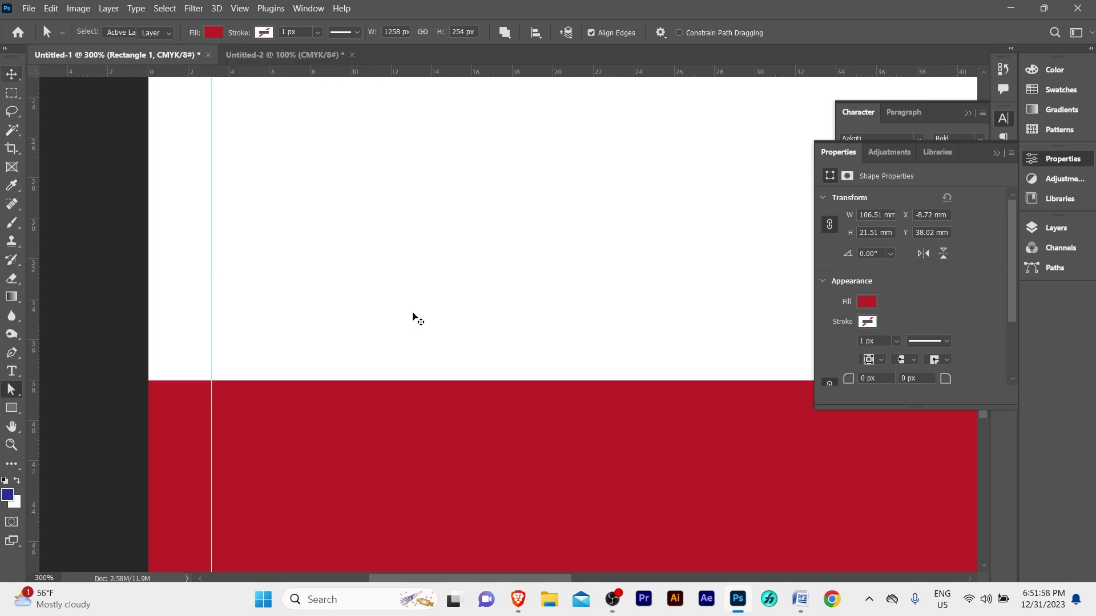
{"action": "key", "text": "z"}
{"action": "left_click", "coordinate": [440, 316], "text": "alt"}
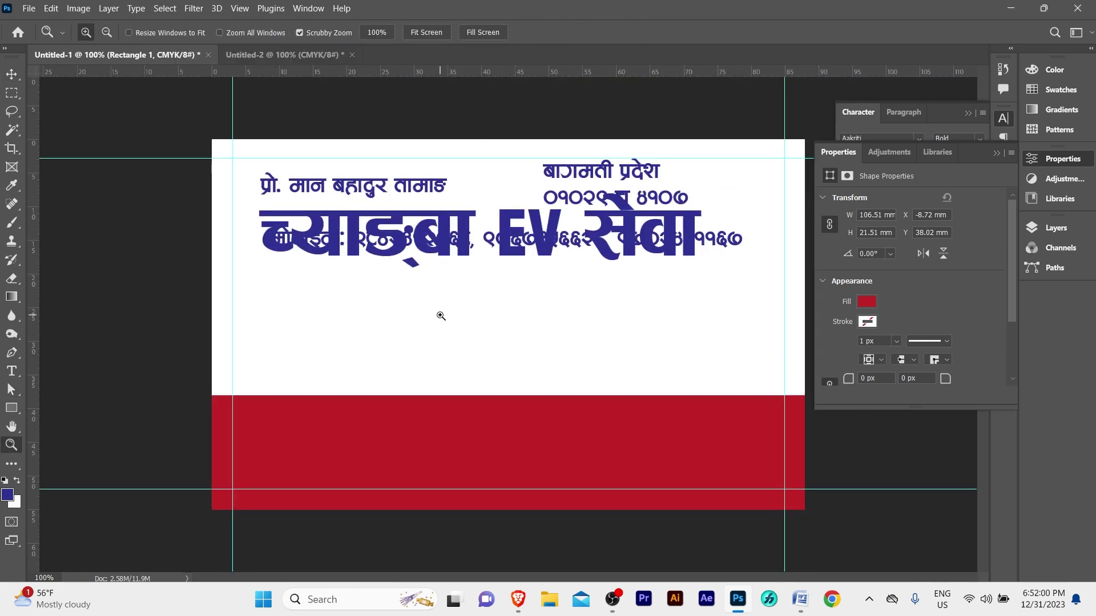
- Bring the three-line Nepali paragraph onto the red band and make its text white
{"action": "key", "text": "v"}
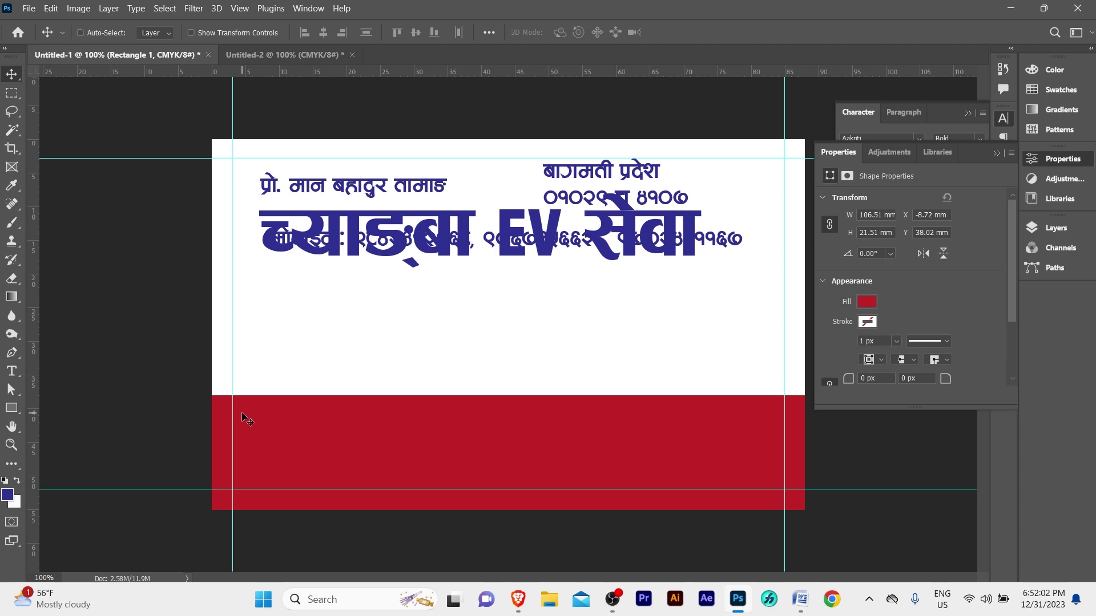
{"action": "key", "text": "ctrl+bracketleft"}
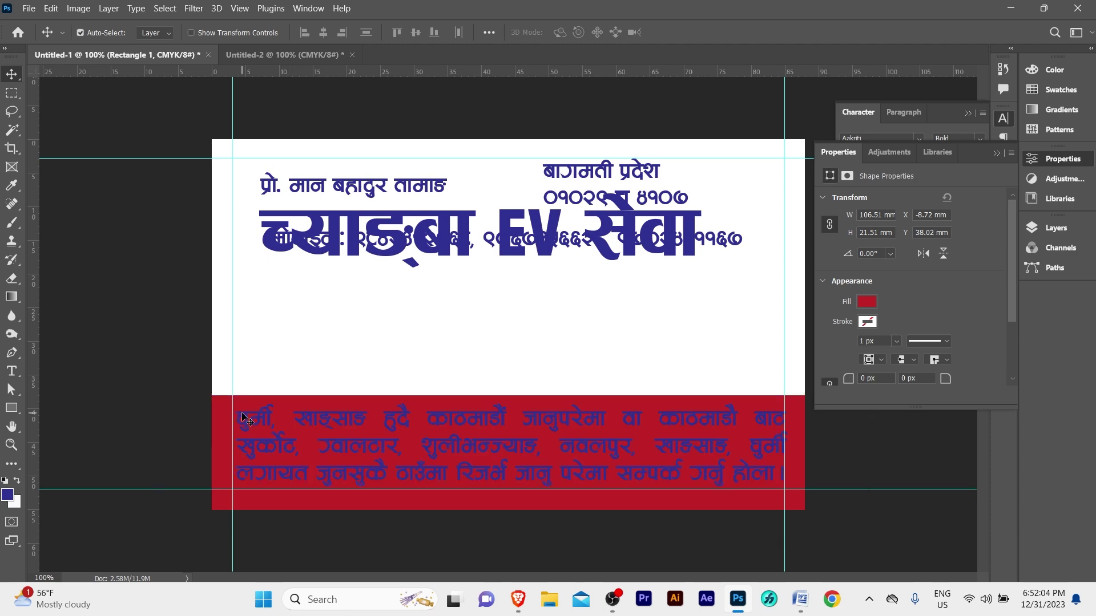
{"action": "key", "text": "z"}
{"action": "left_click_drag", "start_coordinate": [354, 407], "coordinate": [427, 391]}
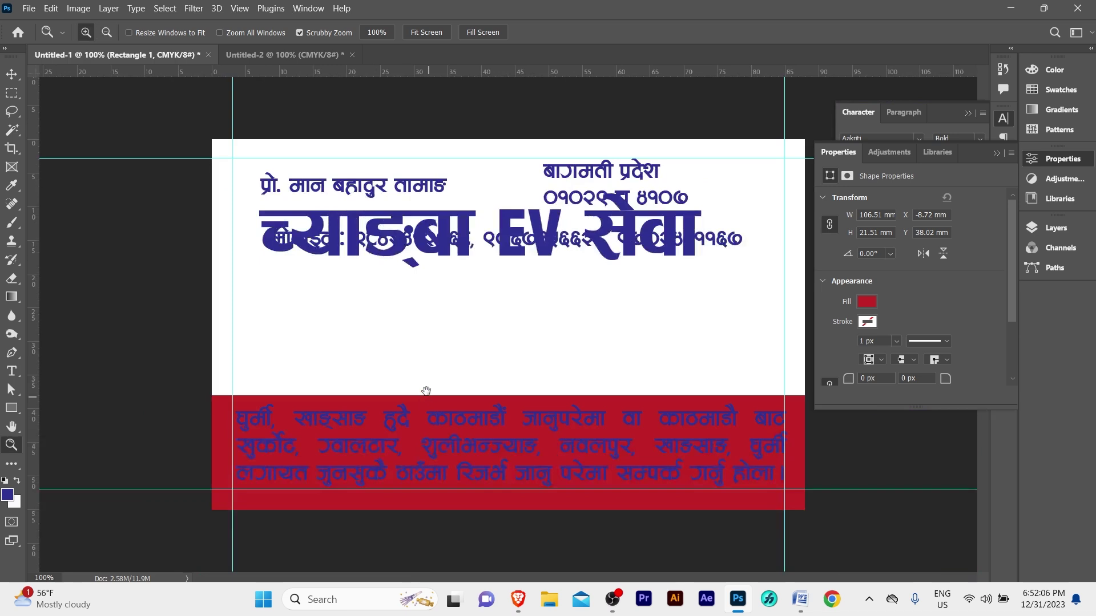
{"action": "key", "text": "v"}
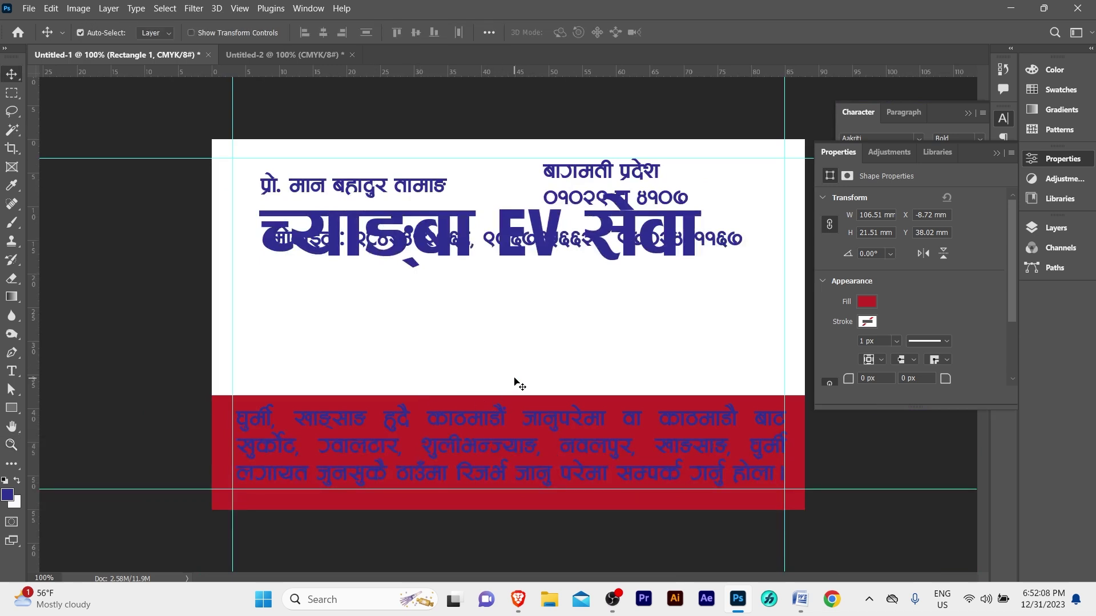
{"action": "left_click", "coordinate": [547, 427]}
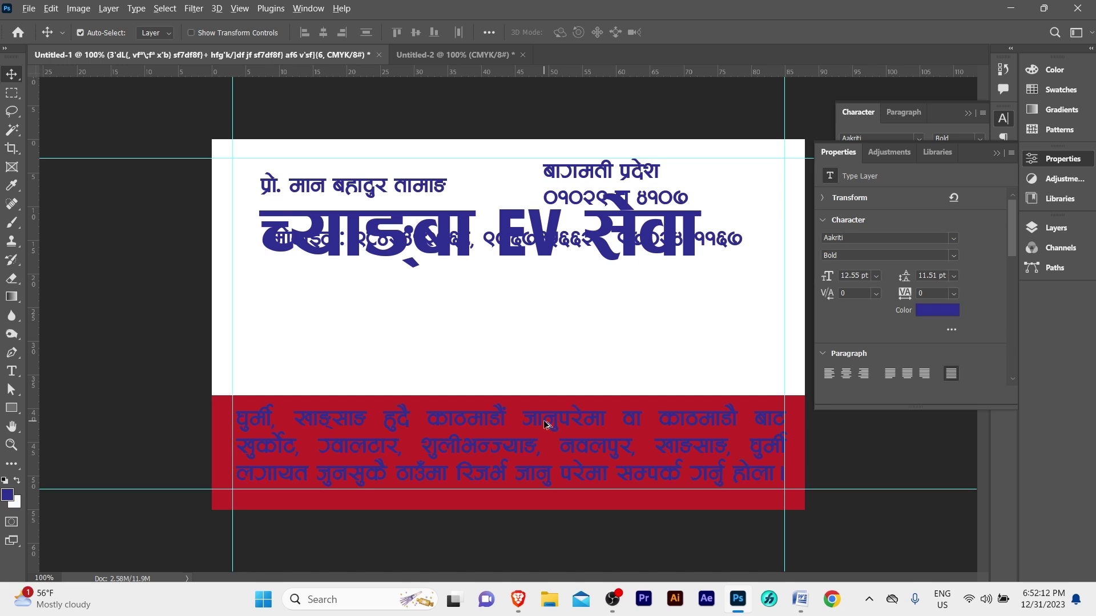
{"action": "key", "text": "ctrl+z"}
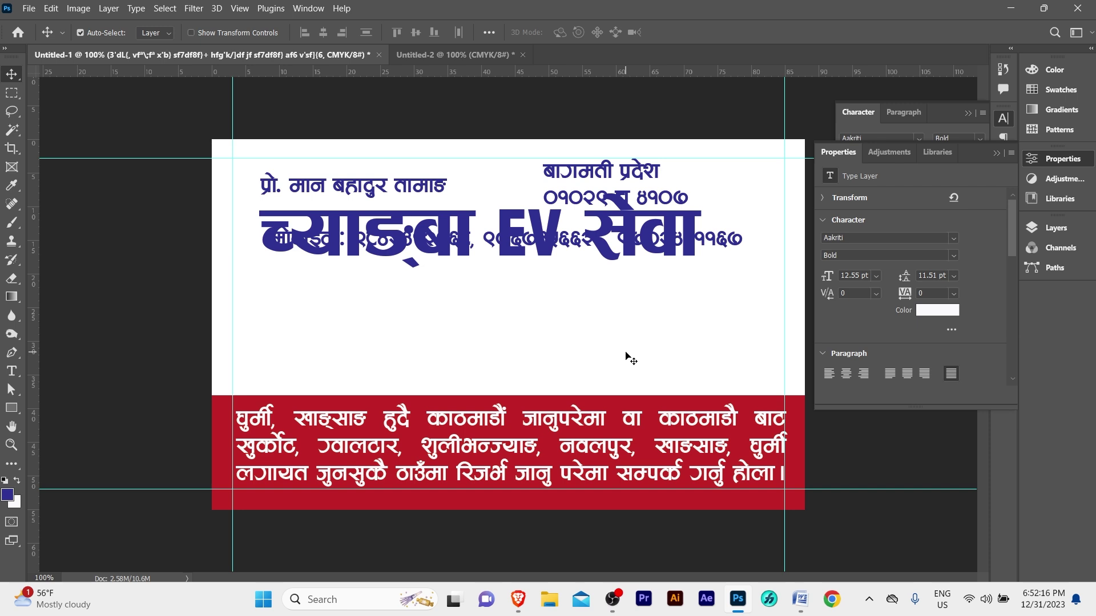
- Recolour the Rectangle 1 band with the dark-blue CMYK swatch
{"action": "left_click", "coordinate": [222, 415]}
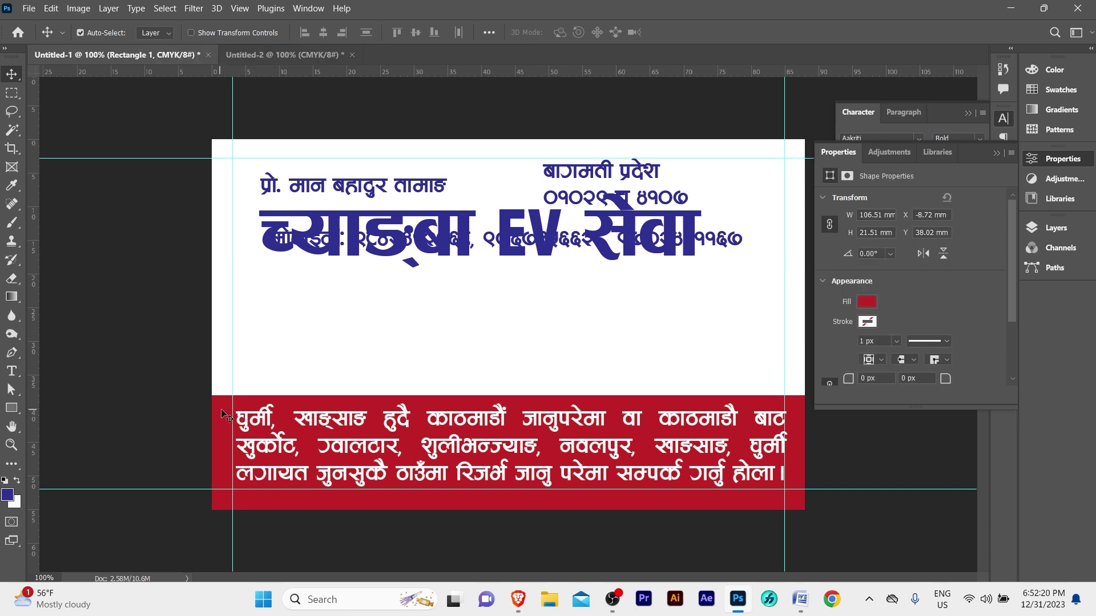
{"action": "left_click", "coordinate": [974, 115]}
{"action": "left_click", "coordinate": [1057, 95]}
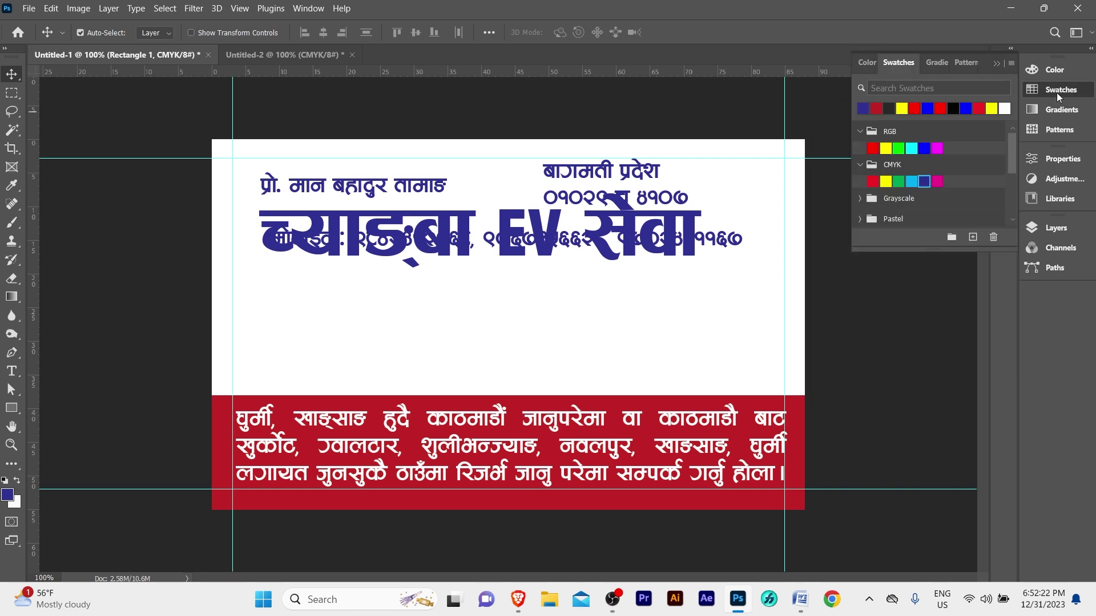
{"action": "left_click", "coordinate": [924, 182]}
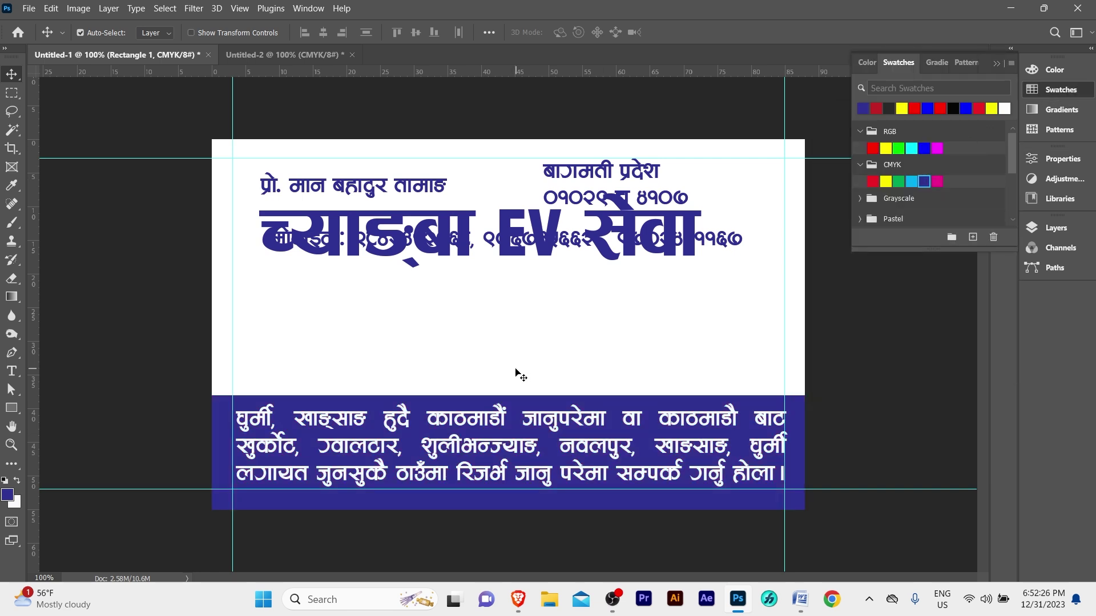
- Colour the paragraph's words from जुनसुकै to परेमा yellow
{"action": "left_click", "coordinate": [323, 466]}
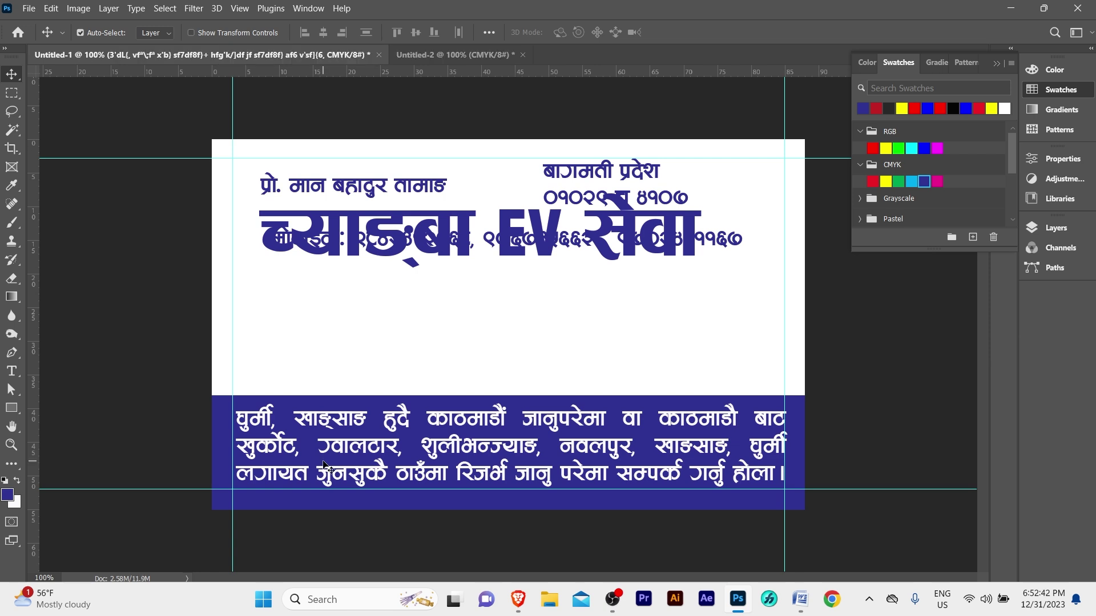
{"action": "double_click", "coordinate": [312, 474]}
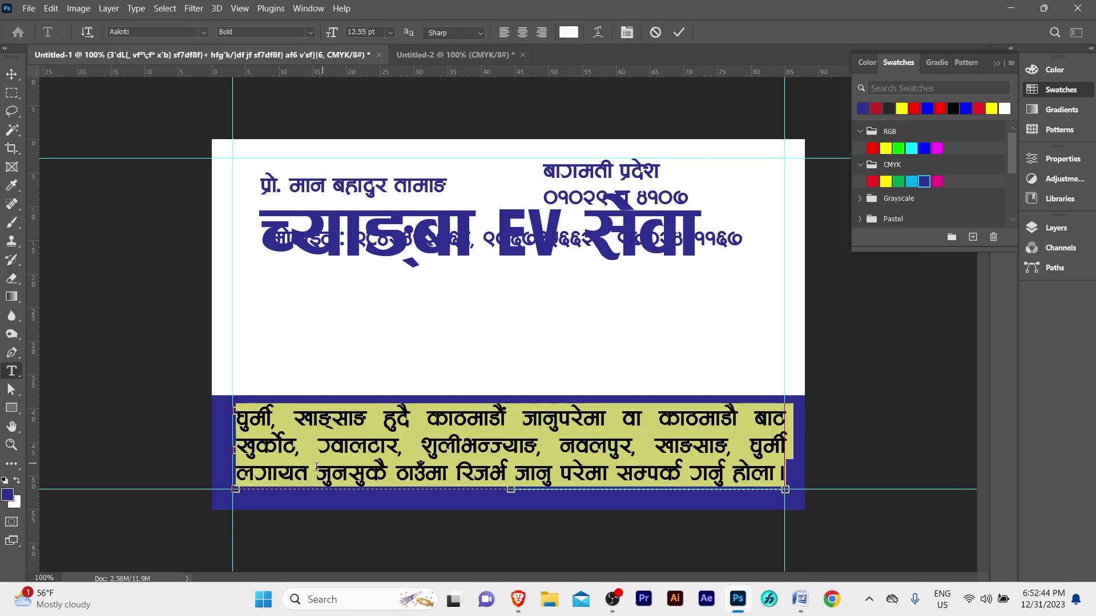
{"action": "left_click", "coordinate": [312, 473]}
{"action": "mouse_move", "coordinate": [315, 474]}
{"action": "left_mouse_down"}
{"action": "mouse_move", "coordinate": [640, 472]}
{"action": "mouse_move", "coordinate": [616, 472]}
{"action": "left_mouse_up"}
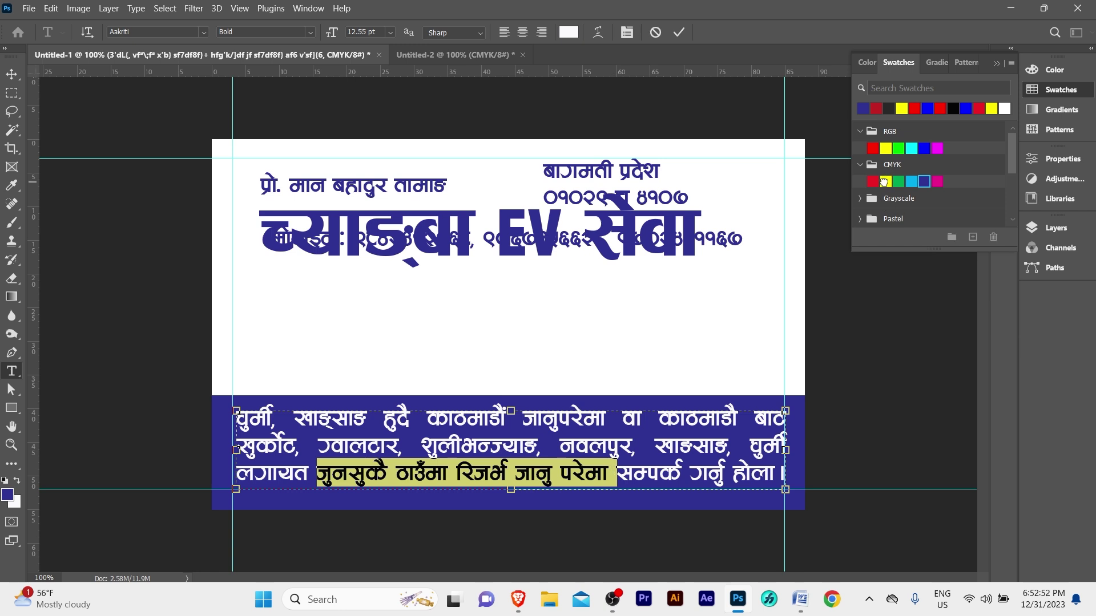
{"action": "left_click", "coordinate": [887, 180]}
{"action": "key", "text": "ctrl+Return"}
{"action": "key", "text": "v"}
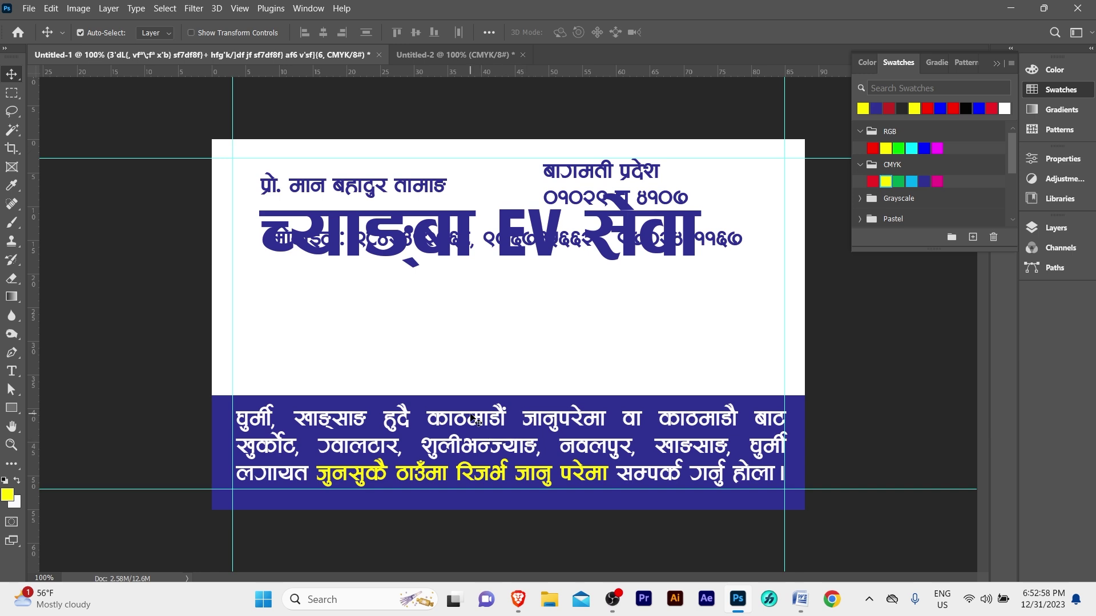
- Centre the paragraph horizontally on the card
{"action": "key", "text": "ctrl+a"}
{"action": "left_click", "coordinate": [324, 33]}
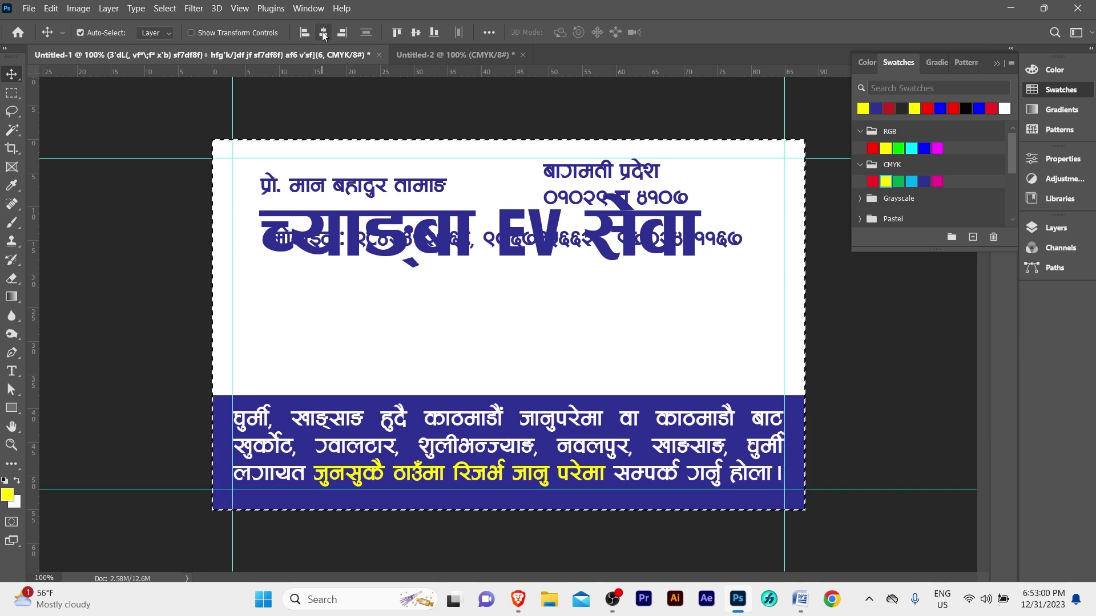
{"action": "key", "text": "ctrl+d"}
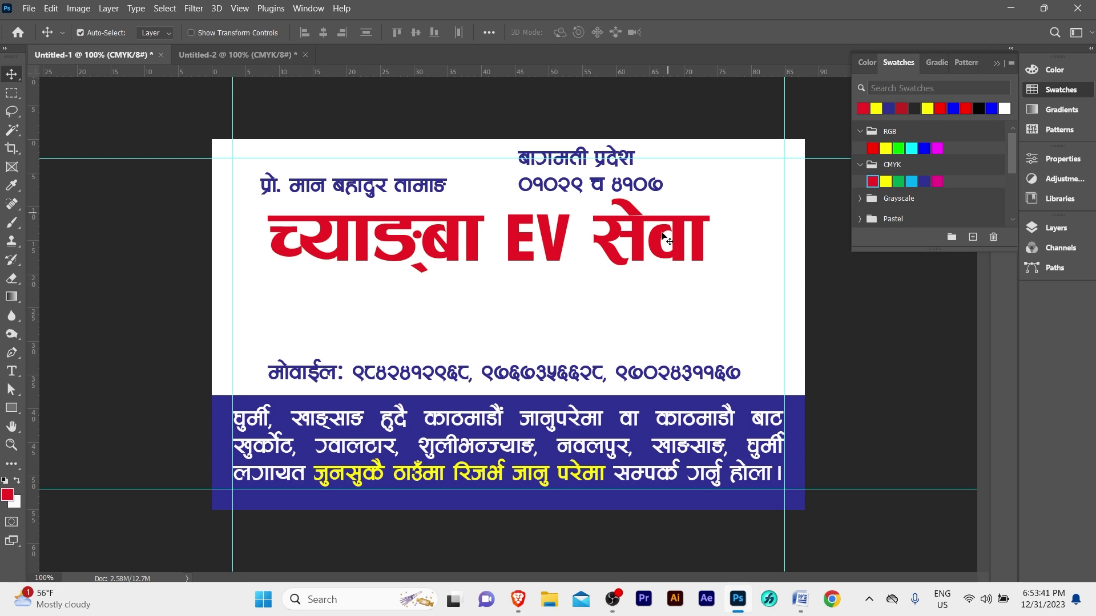
- Open the desktop's Visiting Card Design folder and start dragging out the SeekPng wave image
{"action": "left_click", "coordinate": [1012, 8]}
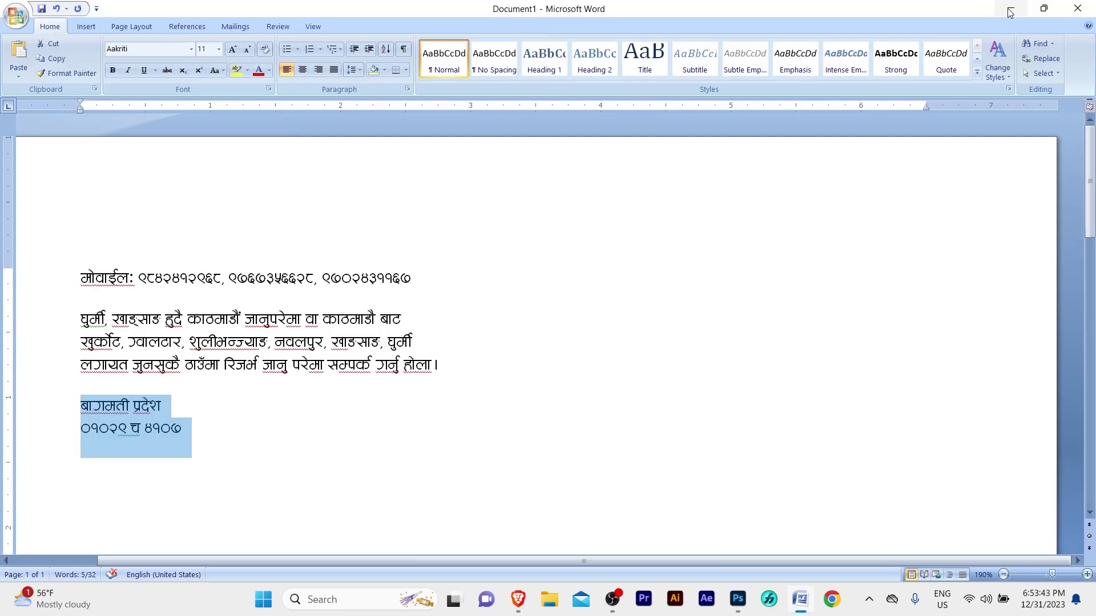
{"action": "left_click", "coordinate": [1008, 8]}
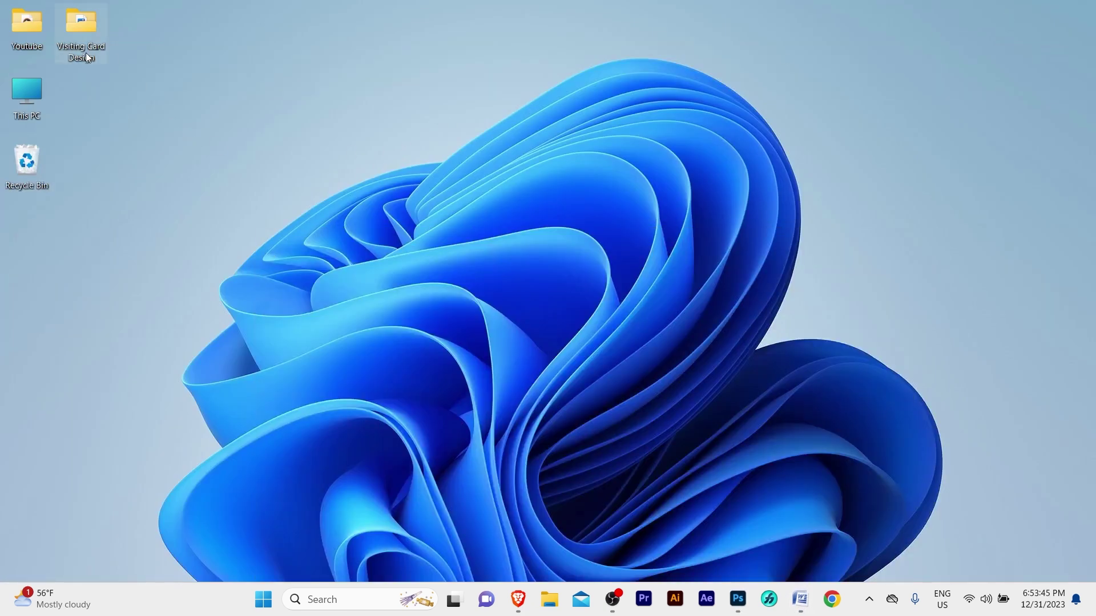
{"action": "double_click", "coordinate": [86, 52]}
{"action": "left_click", "coordinate": [174, 163]}
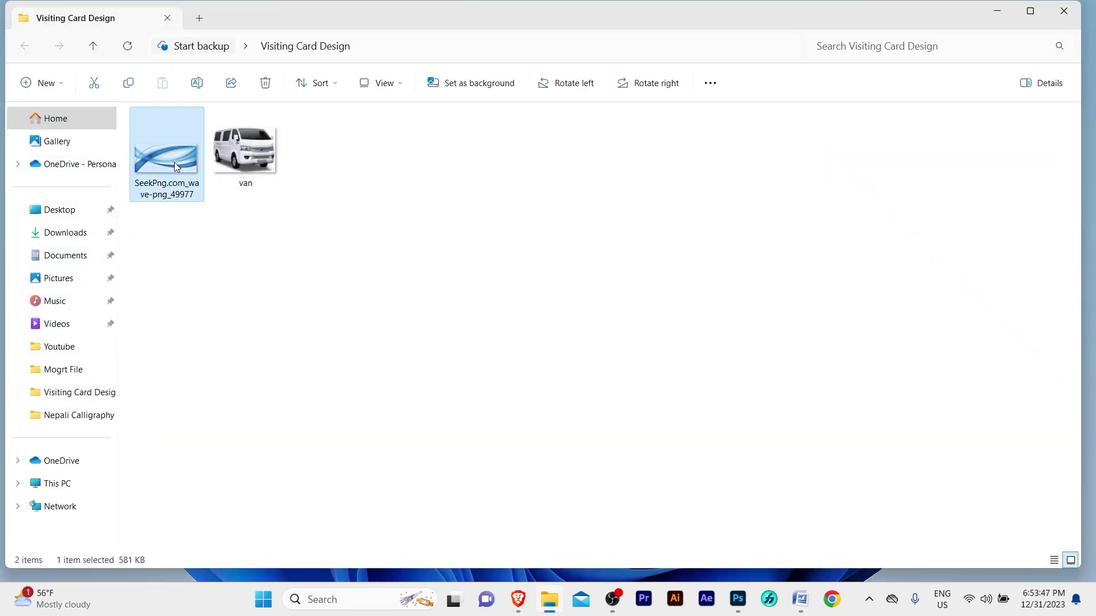
{"action": "left_click_drag", "start_coordinate": [173, 163], "coordinate": [729, 581]}
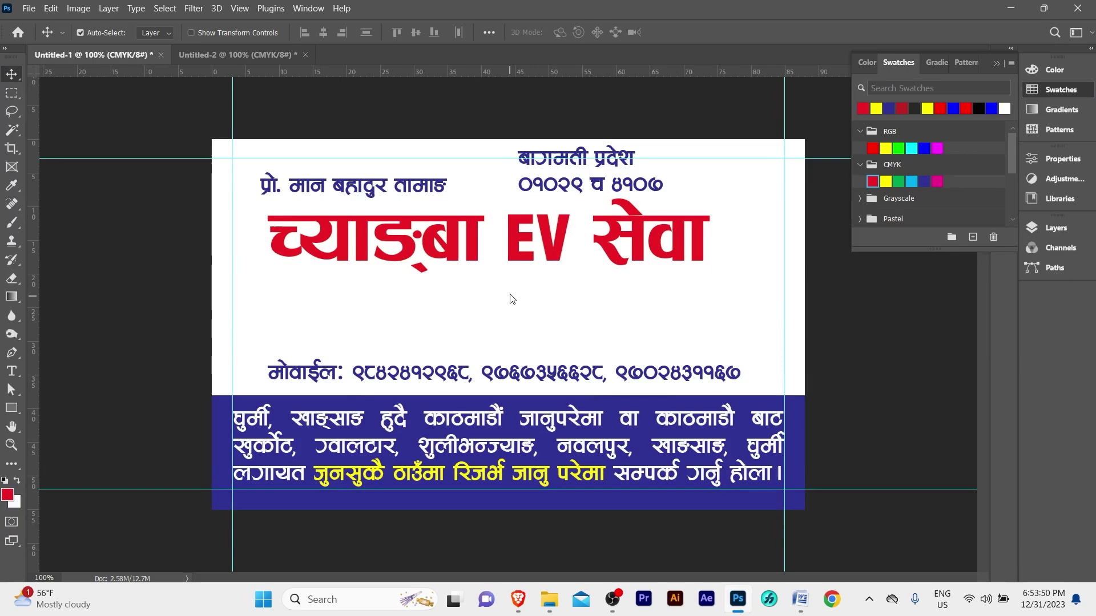
- Place the SeekPng wave image centred on the card, behind the text layers and band
{"action": "mouse_move", "coordinate": [729, 582]}
{"action": "left_mouse_down"}
{"action": "mouse_move", "coordinate": [510, 297]}
{"action": "mouse_move", "coordinate": [501, 330]}
{"action": "mouse_move", "coordinate": [512, 339]}
{"action": "left_mouse_up"}
{"action": "key", "text": "Return"}
{"action": "key", "text": "ctrl+a"}
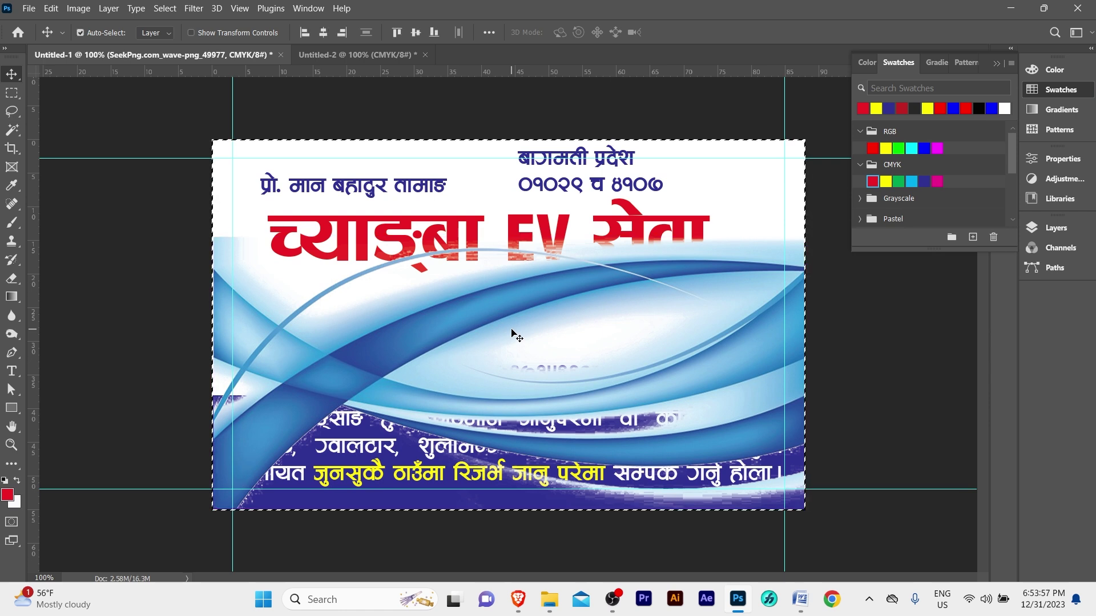
{"action": "left_click", "coordinate": [324, 32]}
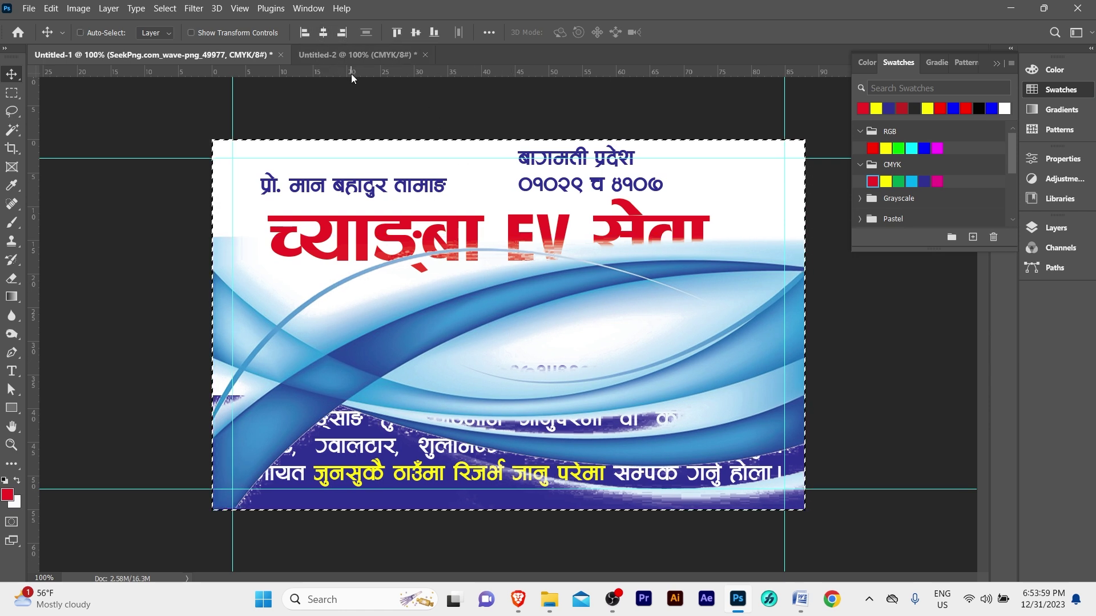
{"action": "key", "text": "ctrl+d"}
{"action": "key", "text": "ctrl"}
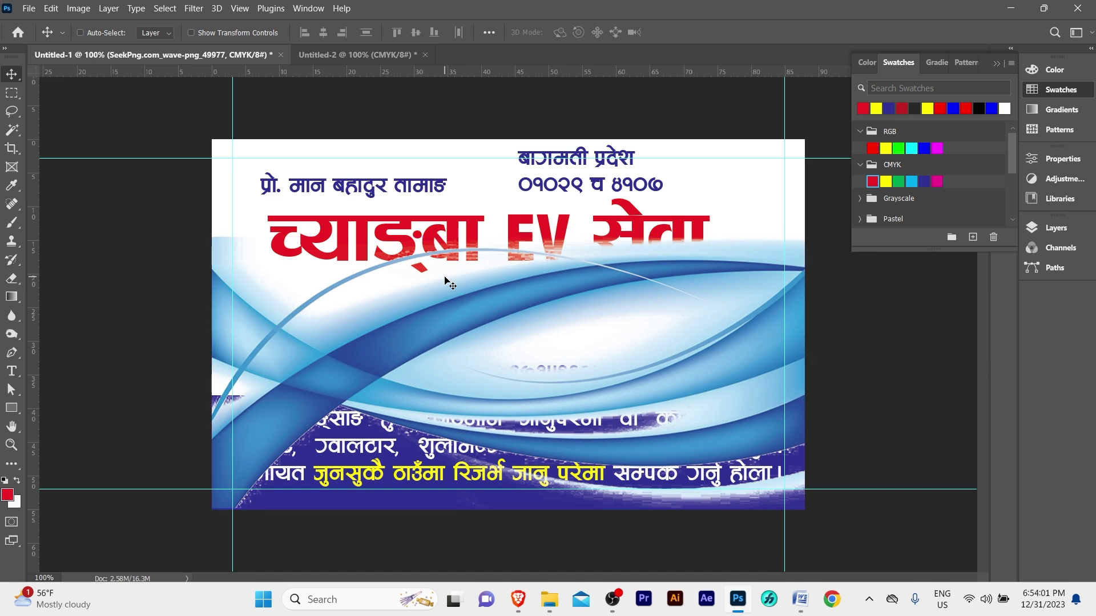
{"action": "key", "text": "ctrl+shift+bracketleft"}
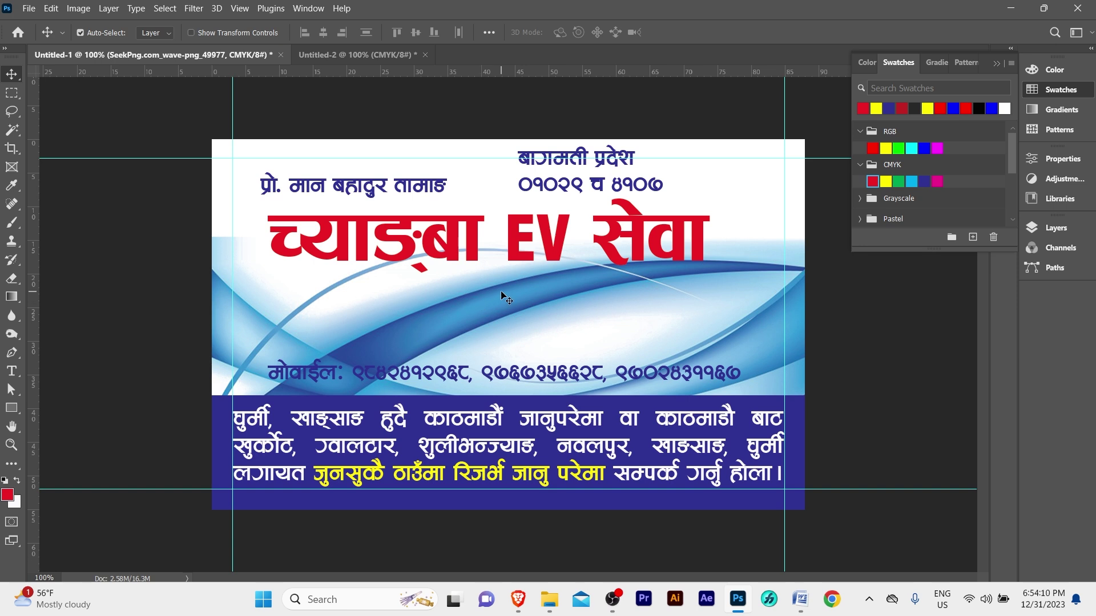
- Set the SeekPng wave layer to 20% opacity and lock it
{"action": "left_click", "coordinate": [1056, 228]}
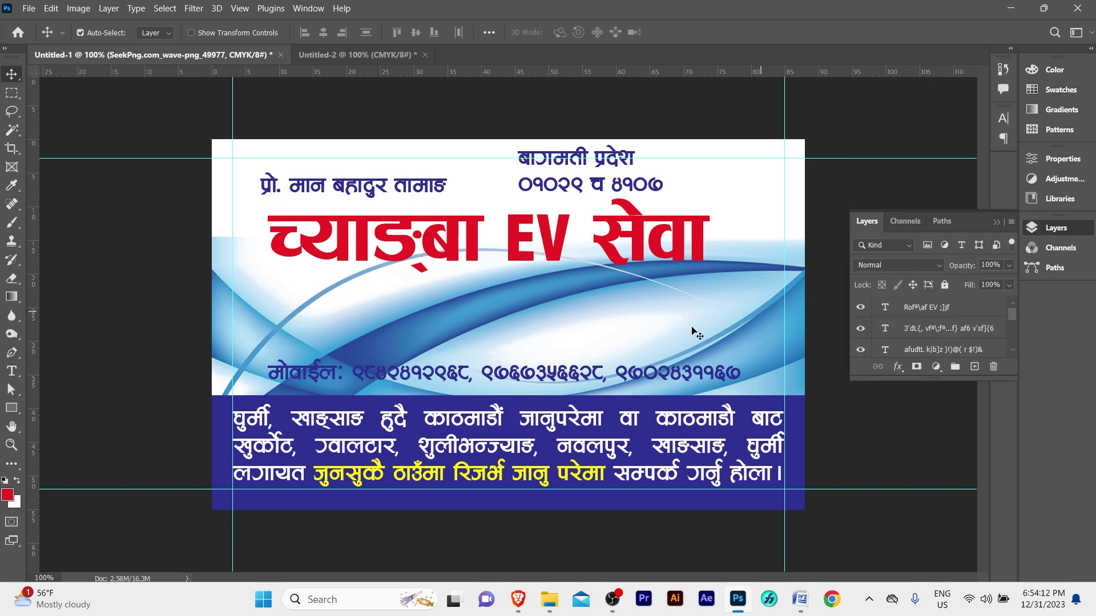
{"action": "scroll", "coordinate": [969, 311], "scroll_direction": "down", "scroll_amount": 2}
{"action": "scroll", "coordinate": [970, 310], "scroll_direction": "down", "scroll_amount": 2}
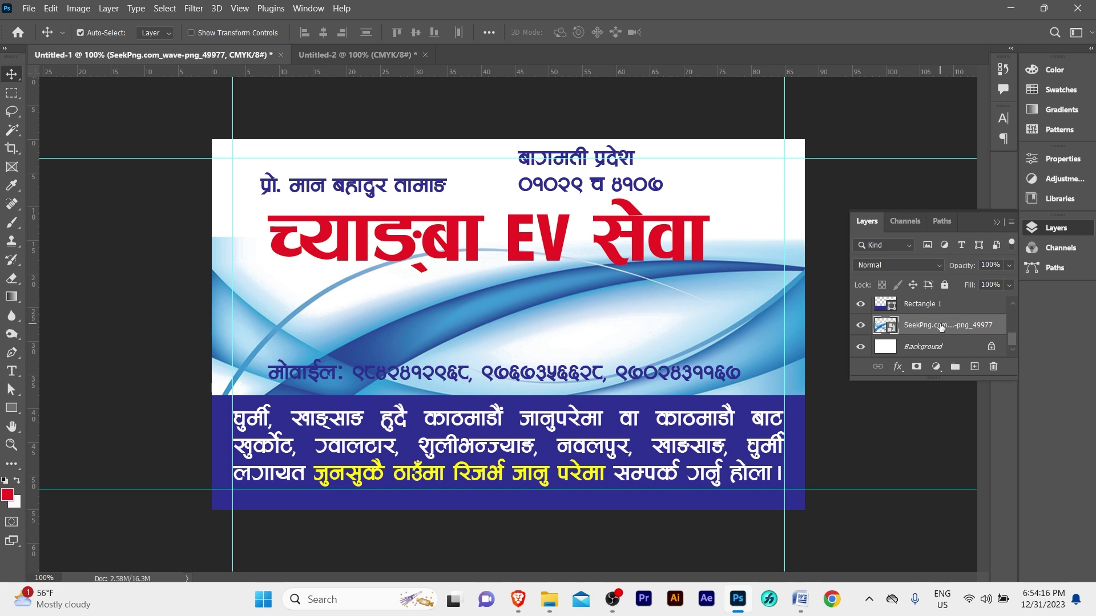
{"action": "left_click", "coordinate": [989, 265]}
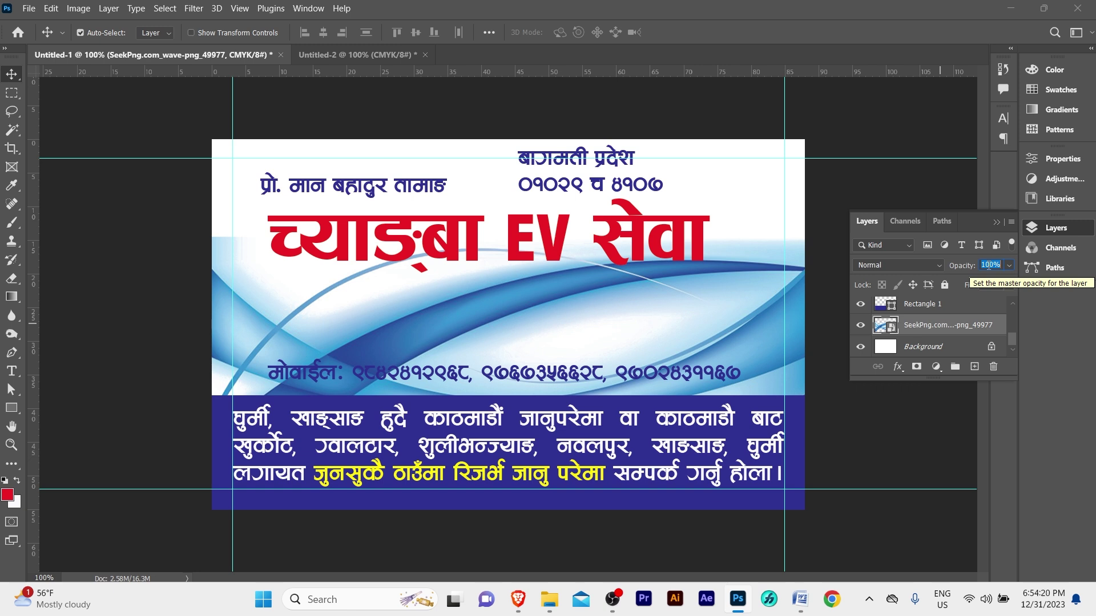
{"action": "type", "text": "20"}
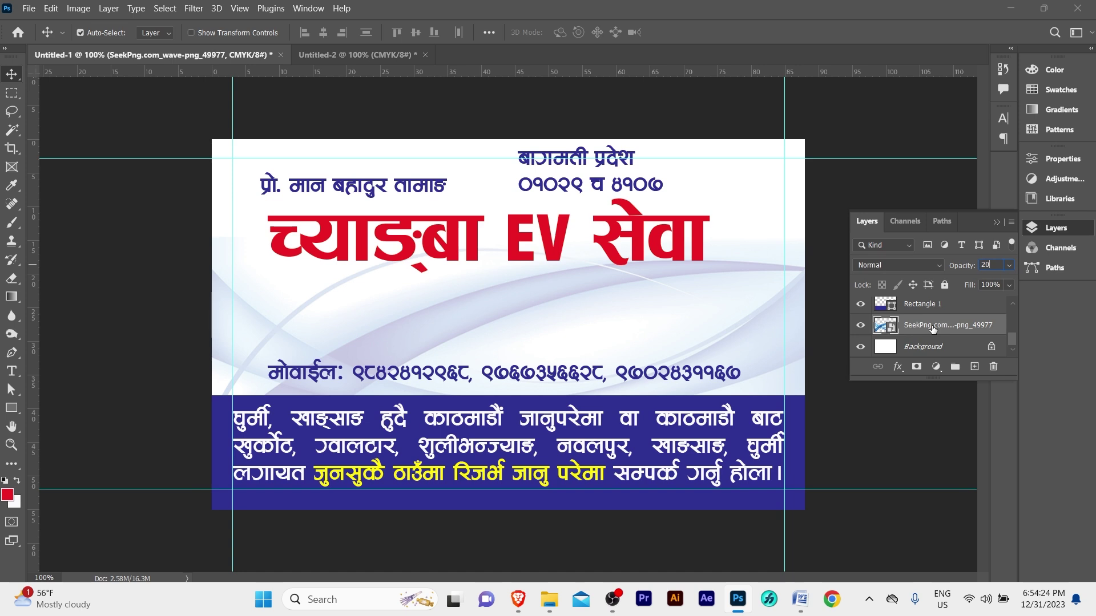
{"action": "left_click", "coordinate": [944, 285]}
{"action": "left_click", "coordinate": [996, 222]}
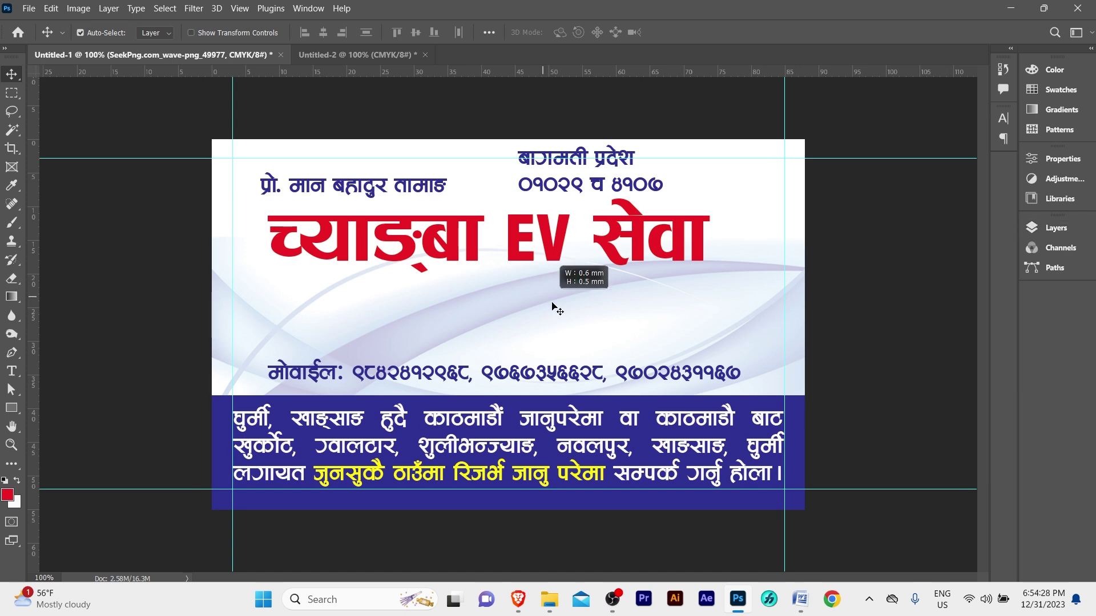
{"action": "left_click_drag", "start_coordinate": [551, 308], "coordinate": [611, 322]}
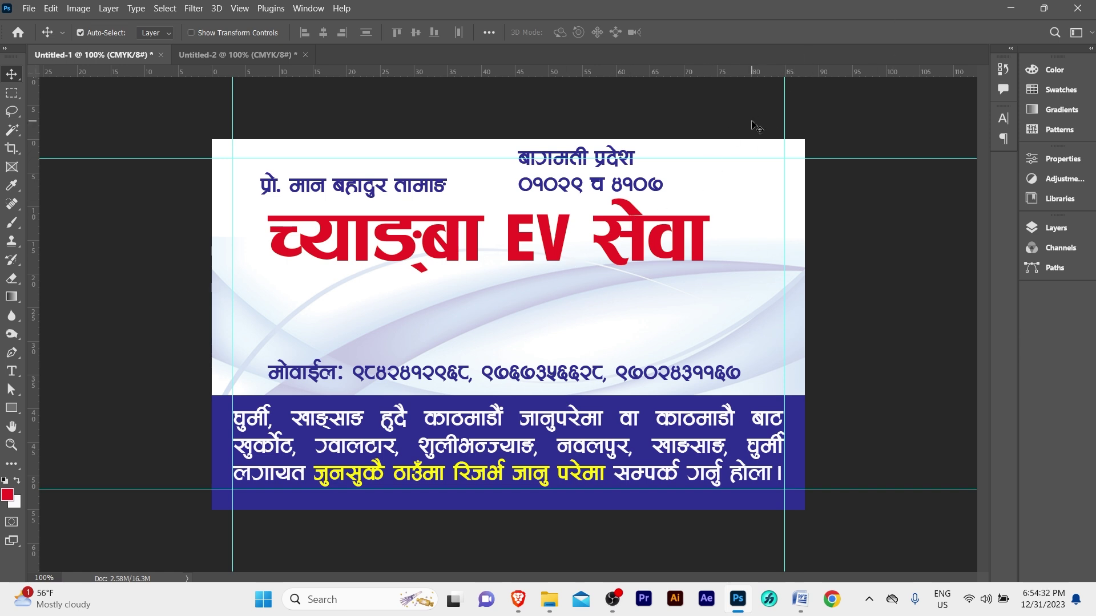
- Place the white van picture from the folder at the card's left middle
{"action": "left_click", "coordinate": [552, 600]}
{"action": "mouse_move", "coordinate": [258, 145]}
{"action": "left_mouse_down"}
{"action": "mouse_move", "coordinate": [647, 400]}
{"action": "mouse_move", "coordinate": [466, 337]}
{"action": "mouse_move", "coordinate": [468, 323]}
{"action": "mouse_move", "coordinate": [394, 307]}
{"action": "left_mouse_up"}
{"action": "key", "text": "Return"}
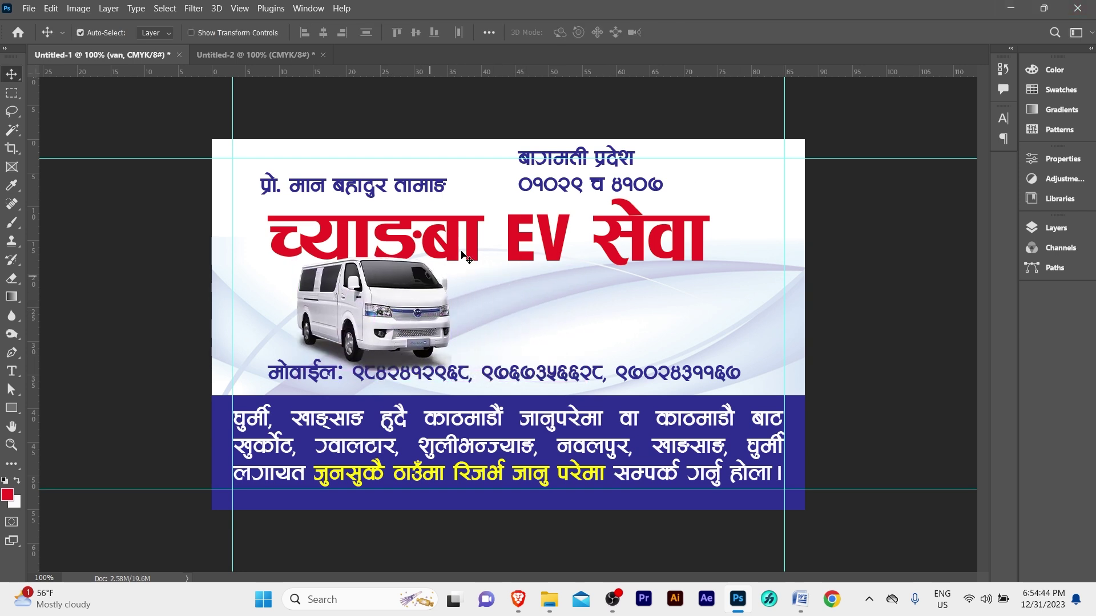
- Widen the red title and set it beneath the proprietor's name line, moved up-left
{"action": "left_click_drag", "start_coordinate": [512, 236], "coordinate": [502, 226]}
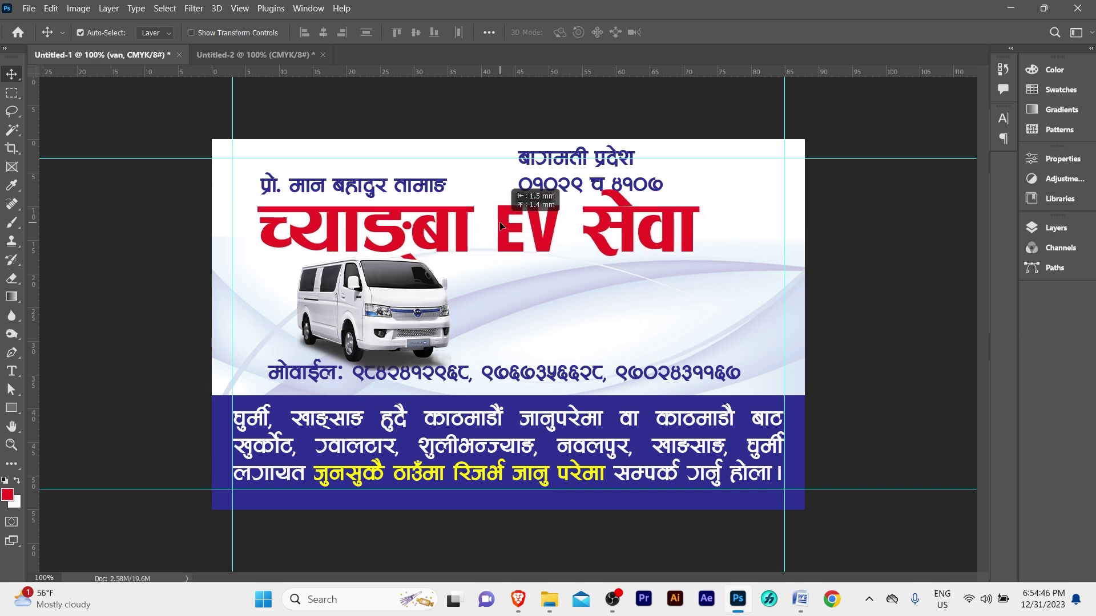
{"action": "key", "text": "ctrl+t"}
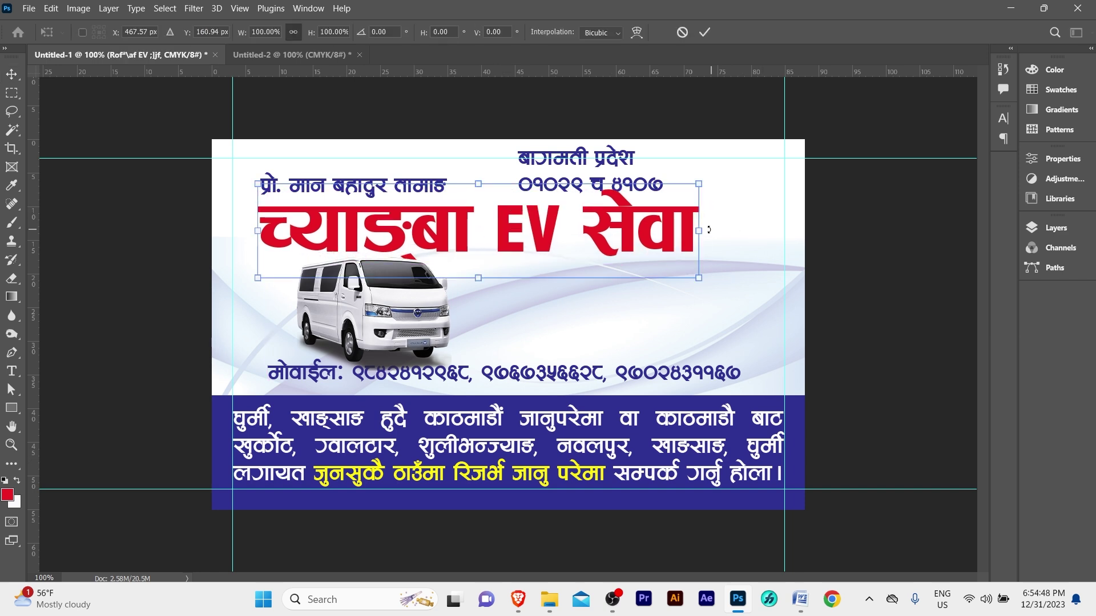
{"action": "left_click_drag", "start_coordinate": [706, 230], "coordinate": [736, 230]}
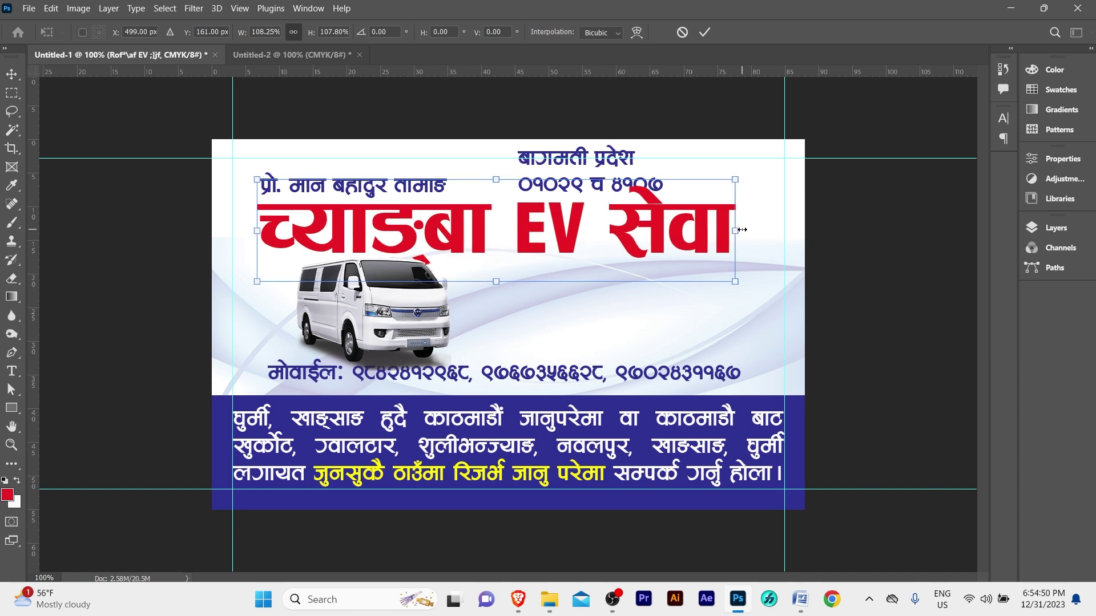
{"action": "key", "text": "Return"}
{"action": "left_click_drag", "start_coordinate": [415, 204], "coordinate": [433, 217]}
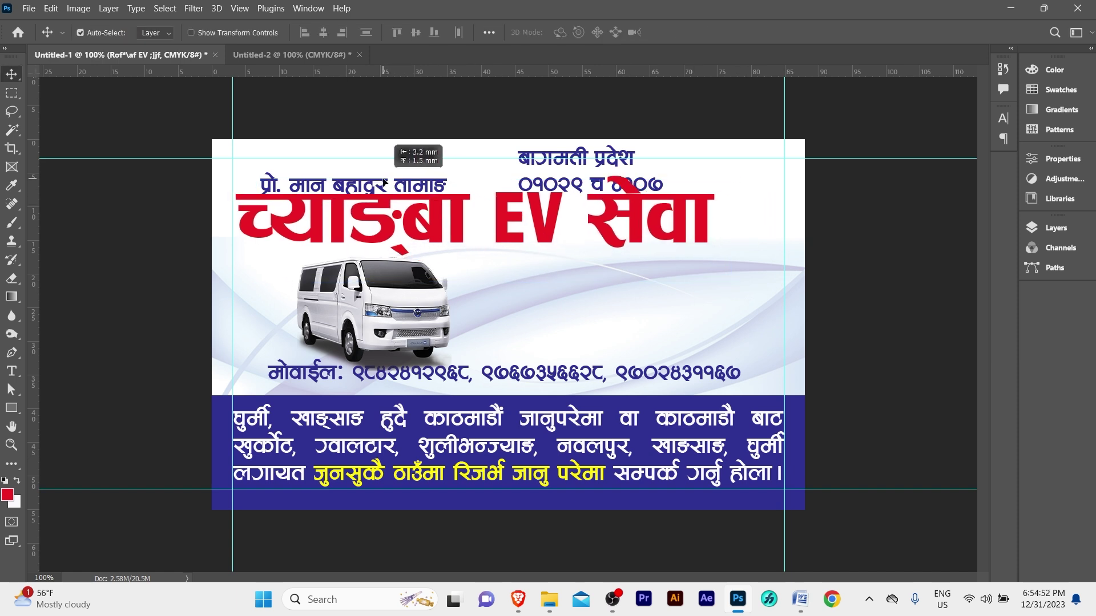
{"action": "left_click_drag", "start_coordinate": [386, 180], "coordinate": [358, 171]}
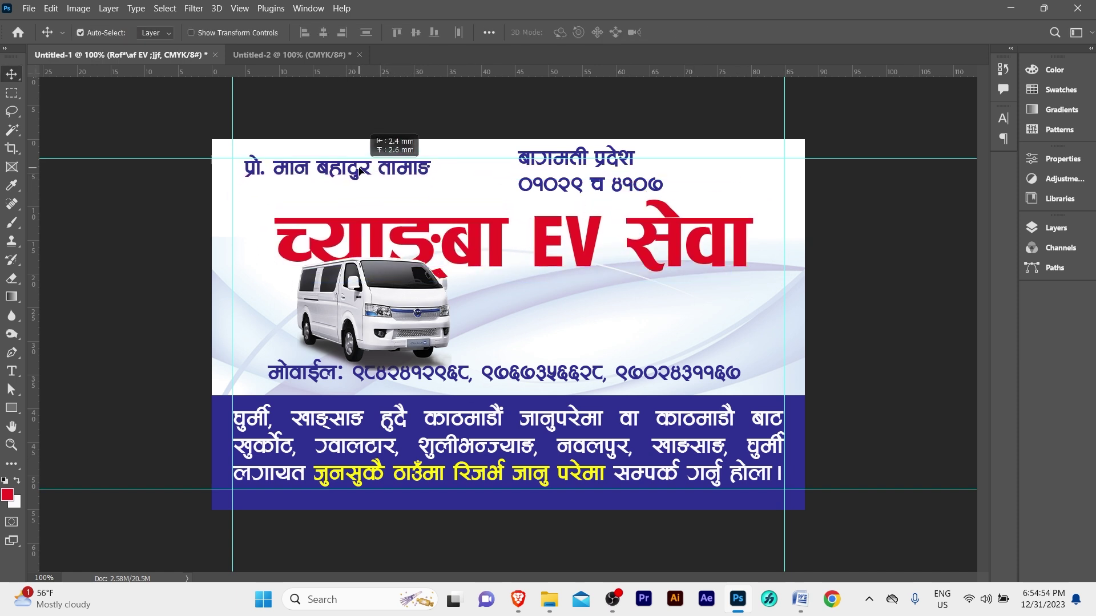
{"action": "left_click_drag", "start_coordinate": [428, 249], "coordinate": [393, 220]}
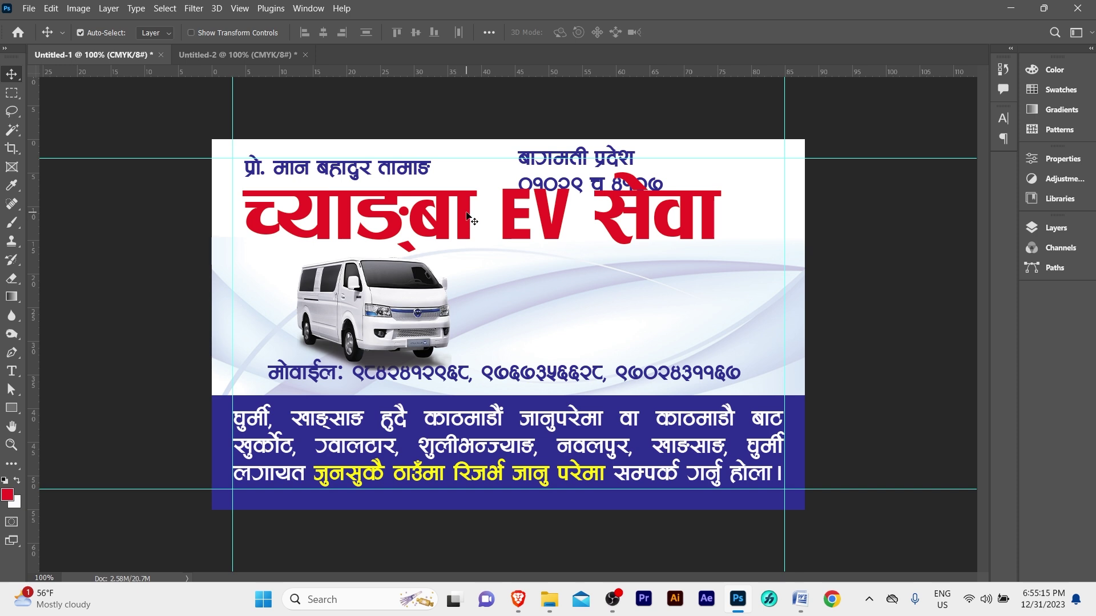
{"action": "left_click", "coordinate": [467, 217]}
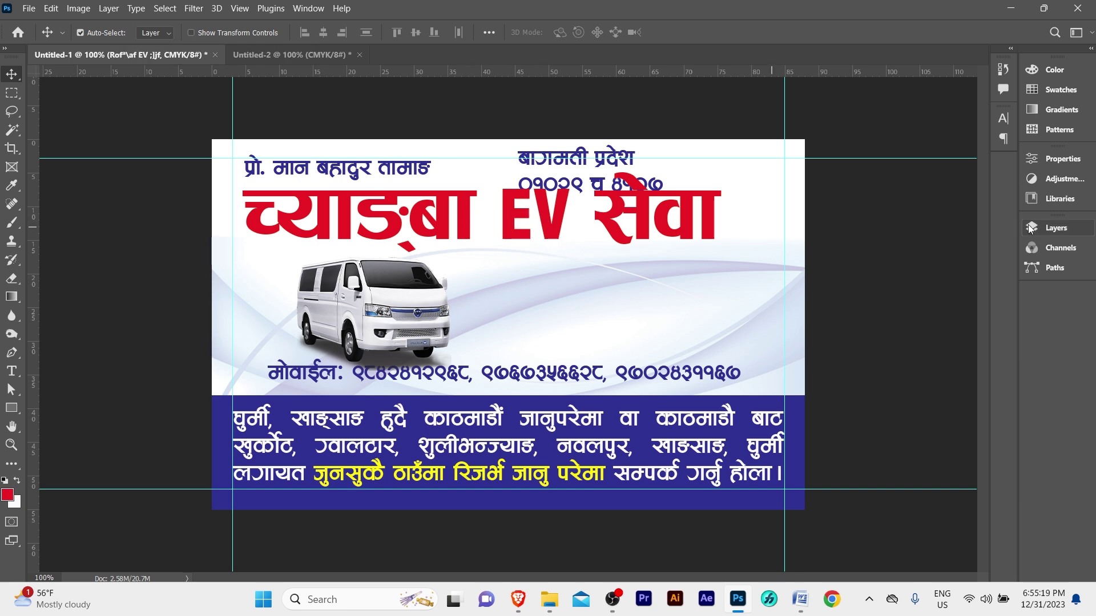
- Add a dark drop shadow to the red title with 11 px distance and 5 px size
{"action": "left_click", "coordinate": [1081, 233]}
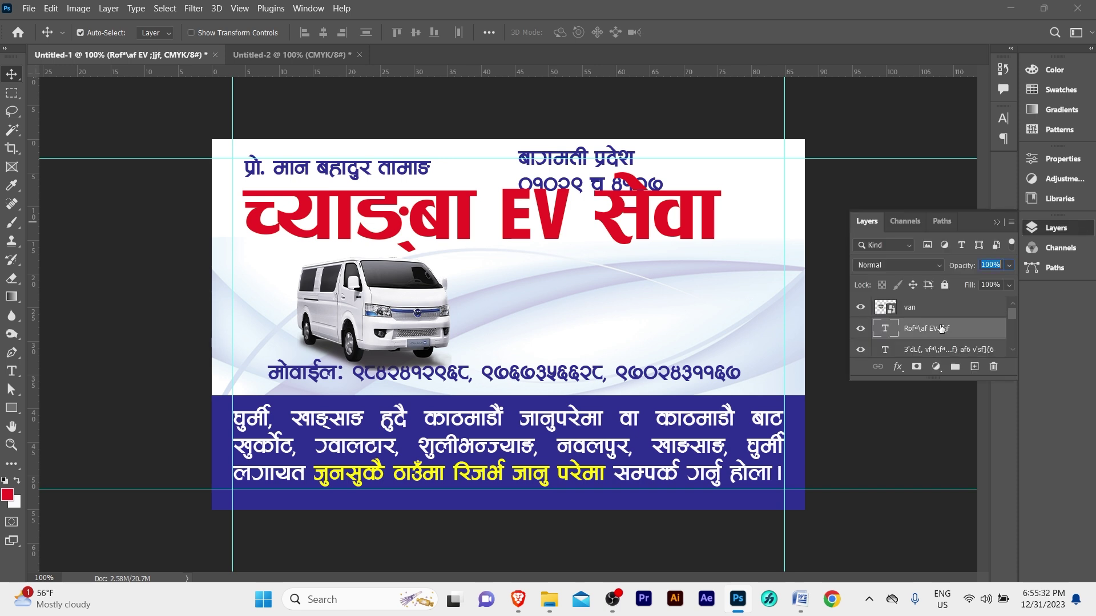
{"action": "right_click", "coordinate": [941, 329]}
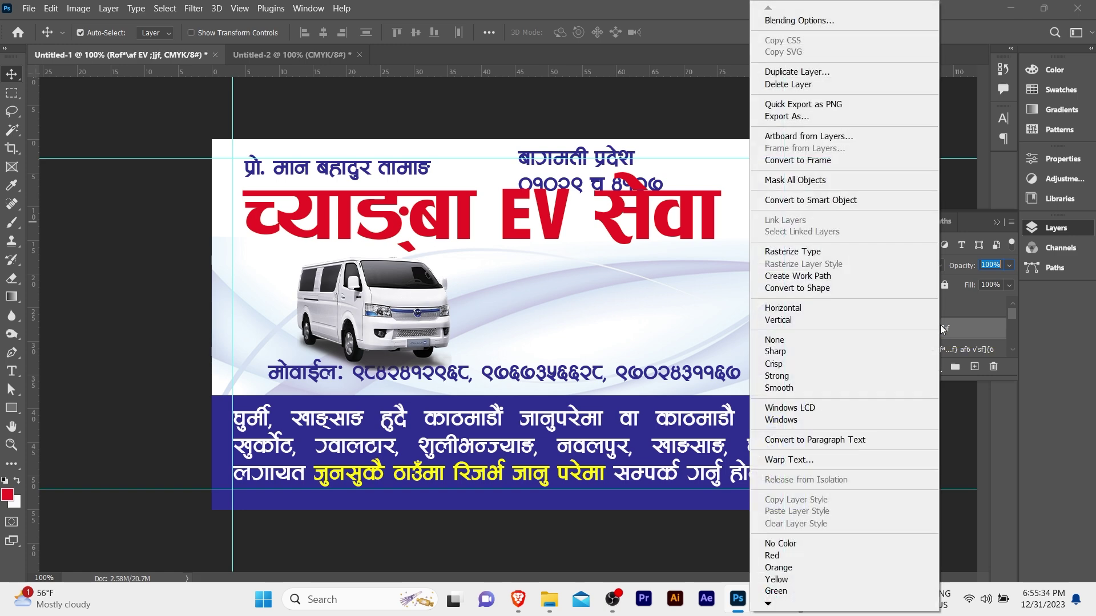
{"action": "left_click", "coordinate": [791, 19]}
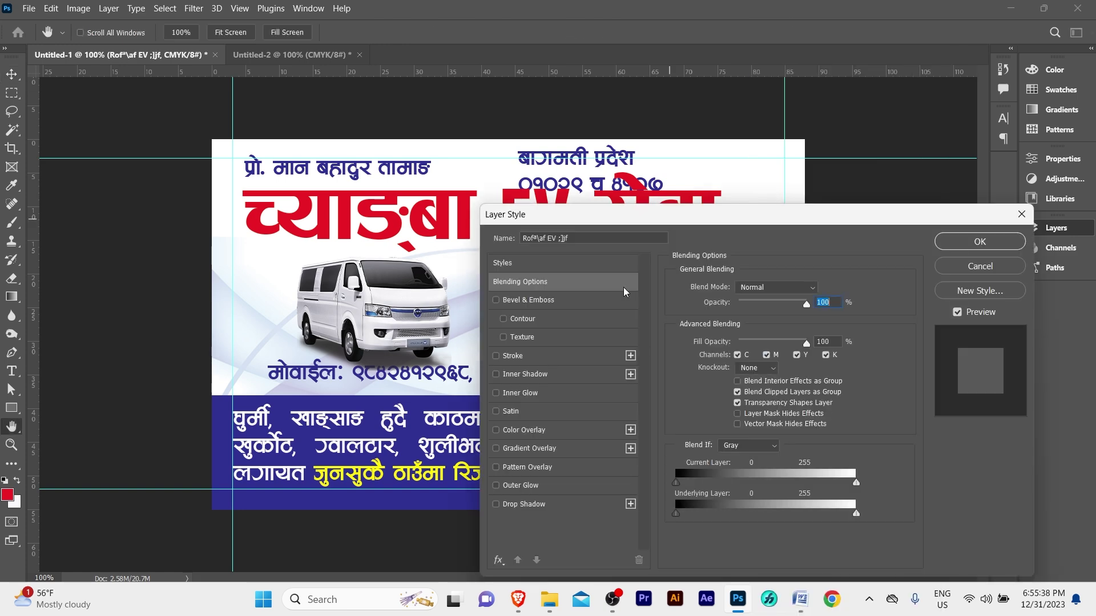
{"action": "left_click", "coordinate": [518, 505]}
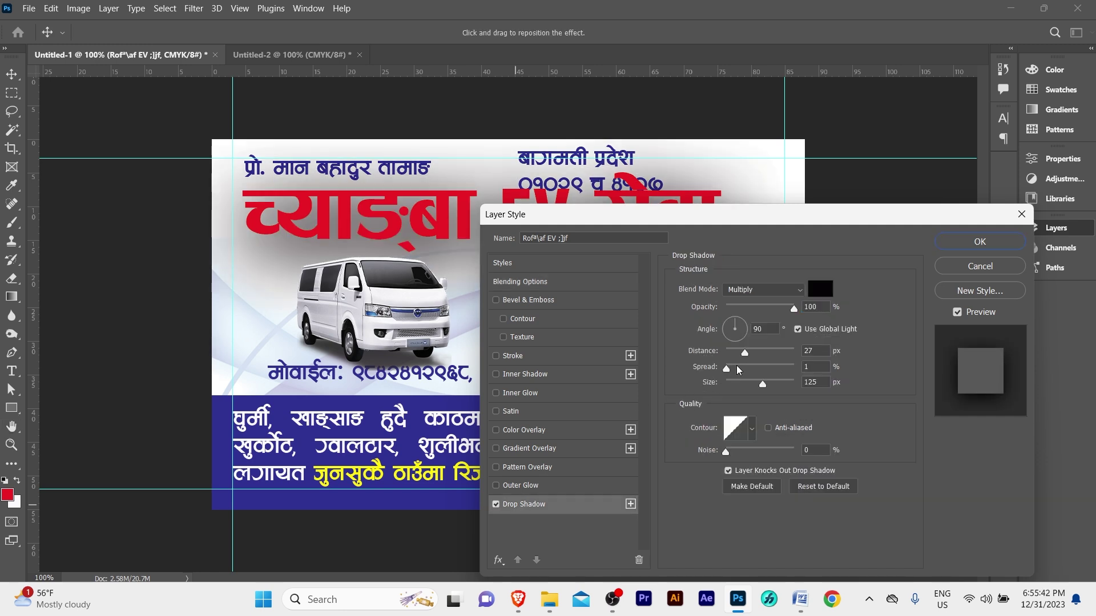
{"action": "left_click_drag", "start_coordinate": [763, 385], "coordinate": [728, 385]}
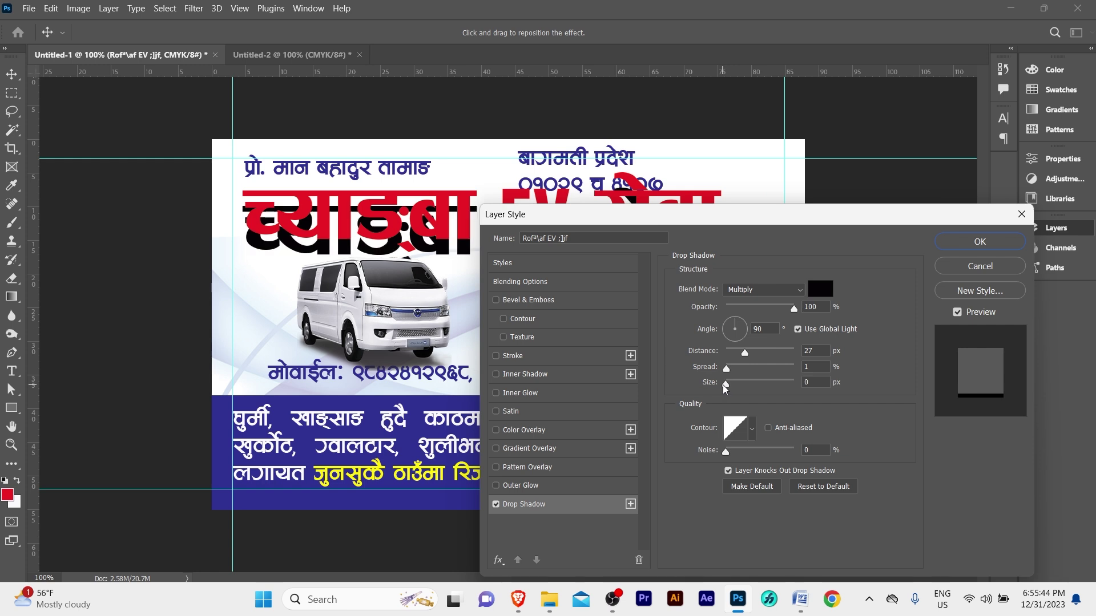
{"action": "type", "text": "3"}
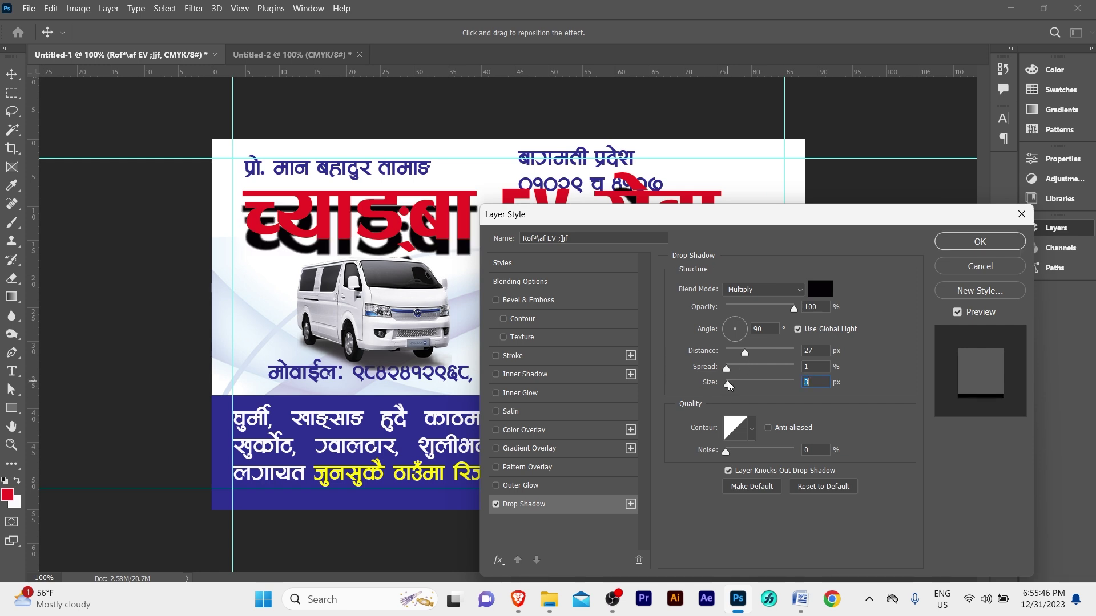
{"action": "left_click_drag", "start_coordinate": [742, 354], "coordinate": [733, 358]}
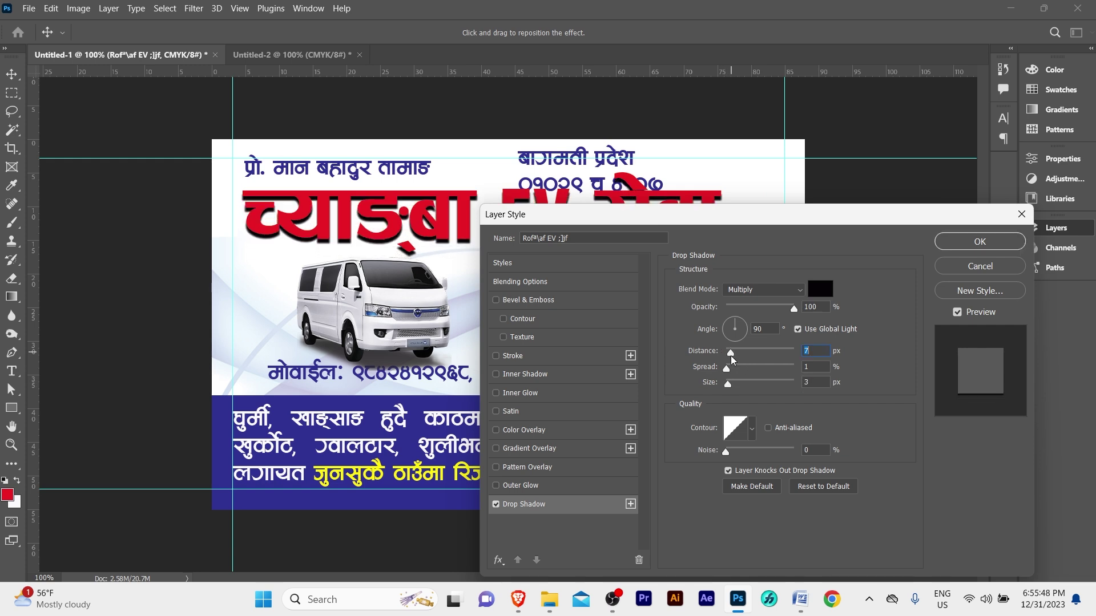
{"action": "left_click_drag", "start_coordinate": [727, 384], "coordinate": [735, 385]}
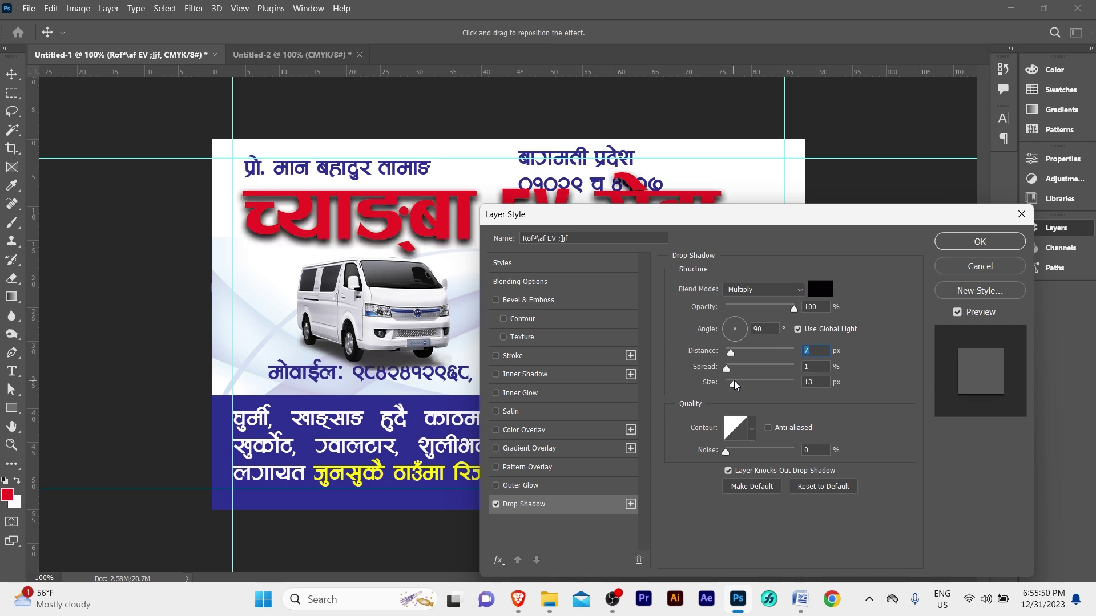
{"action": "left_click", "coordinate": [823, 379]}
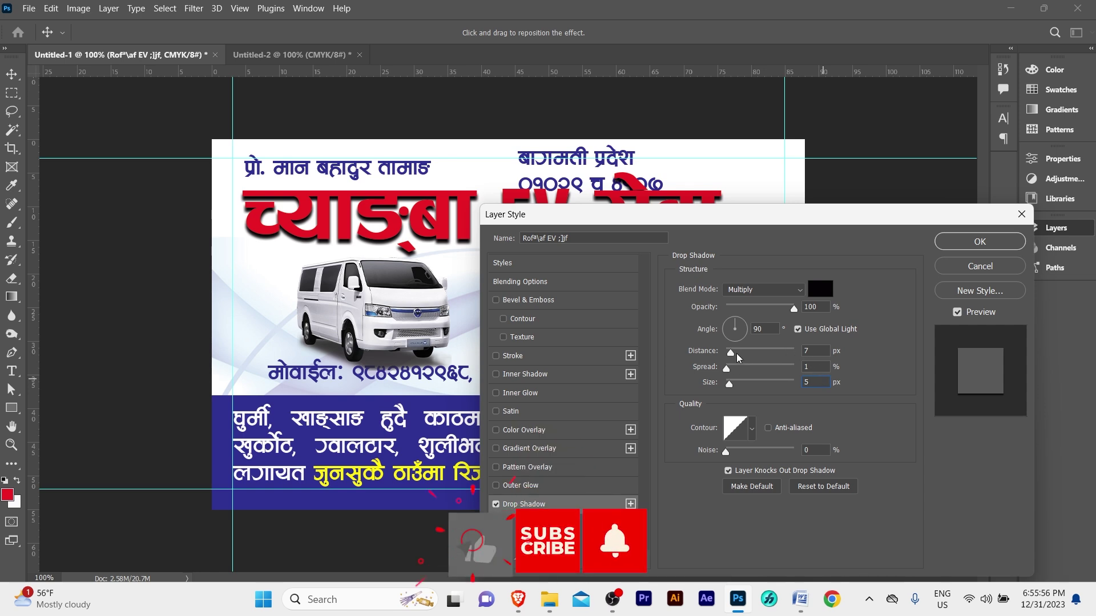
{"action": "left_click_drag", "start_coordinate": [737, 354], "coordinate": [736, 352]}
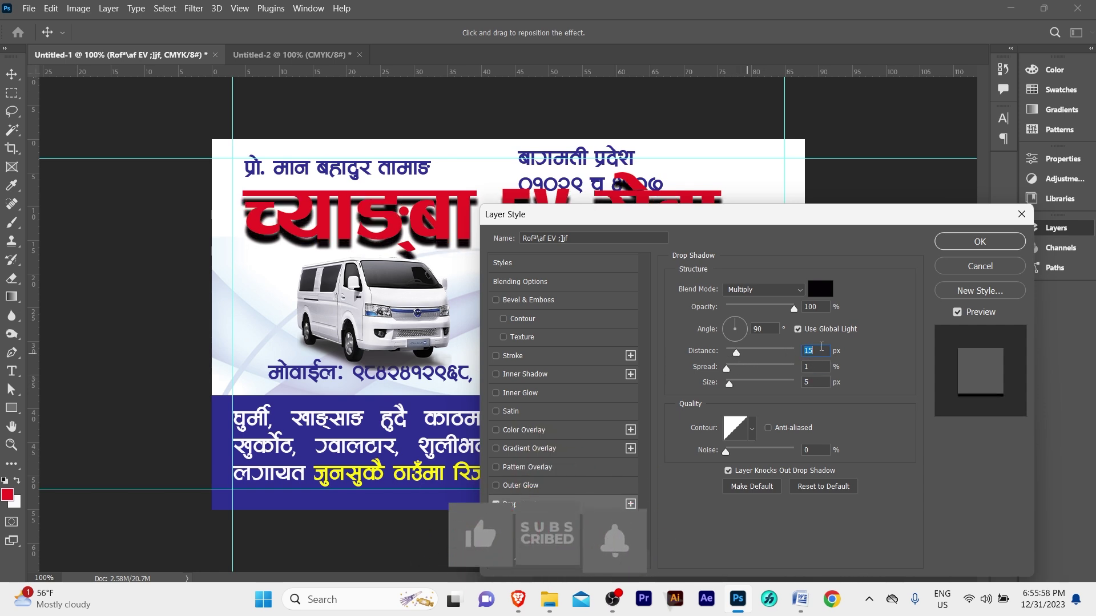
{"action": "type", "text": "1"}
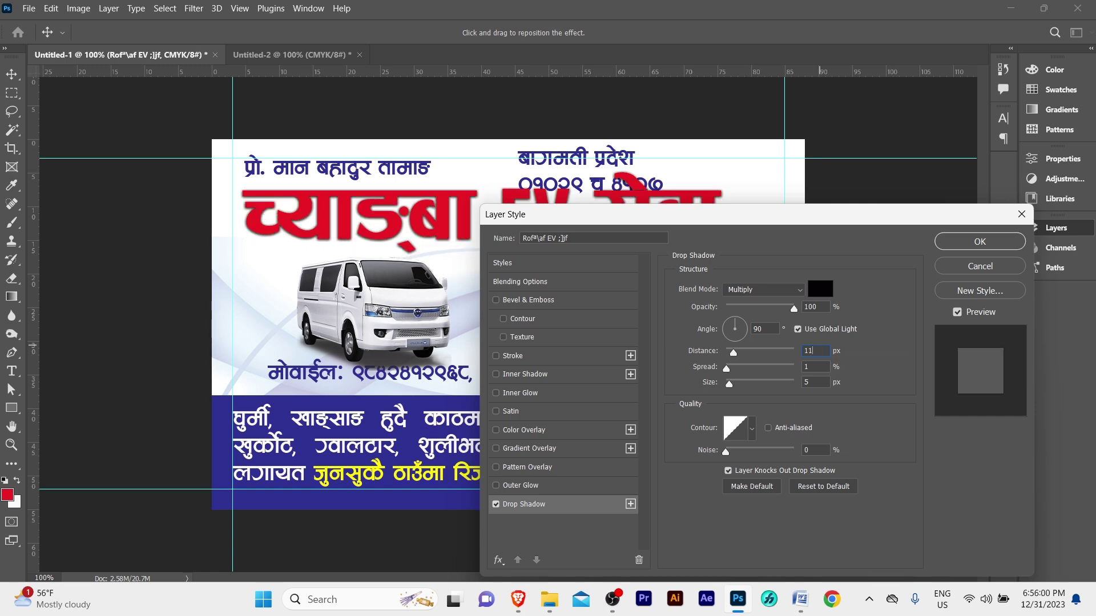
{"action": "type", "text": "1"}
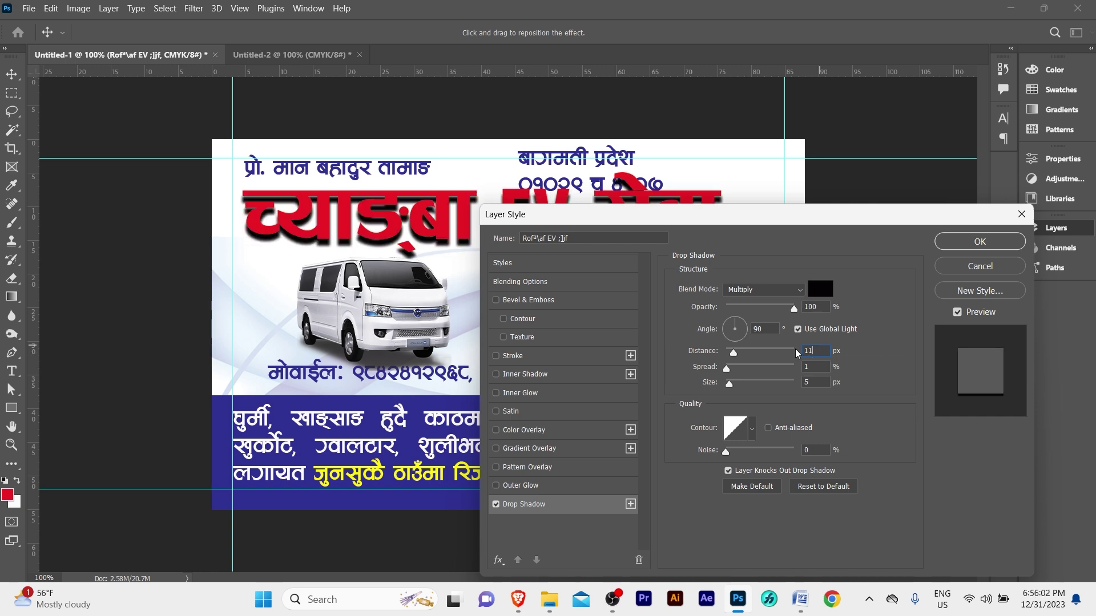
- Give the red title an 8 px white Outside stroke and confirm the layer style
{"action": "left_click", "coordinate": [508, 357]}
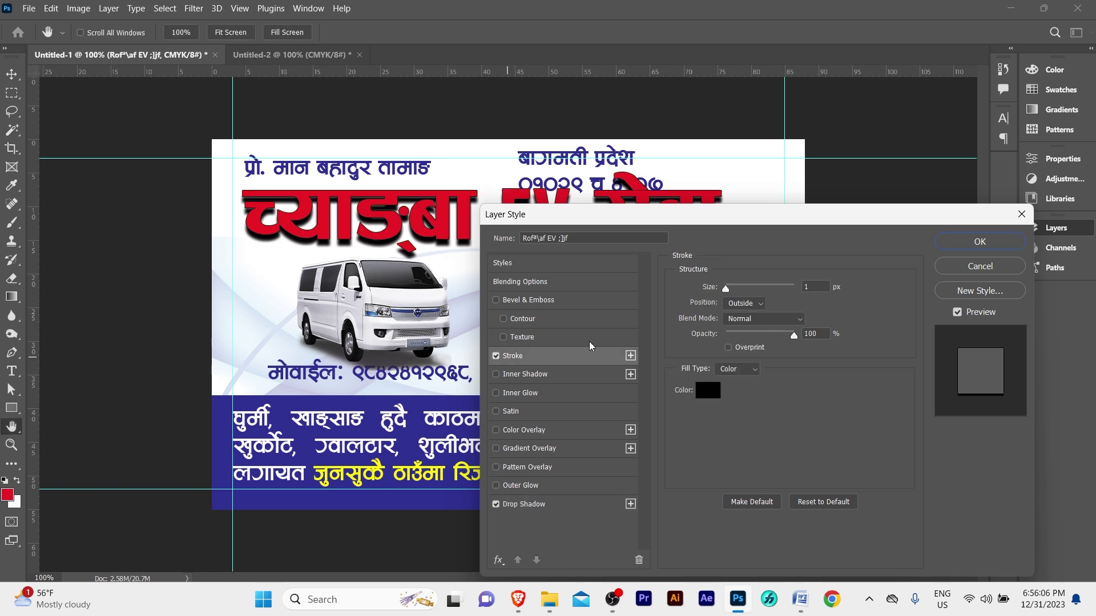
{"action": "left_click", "coordinate": [745, 305]}
{"action": "left_click", "coordinate": [748, 315]}
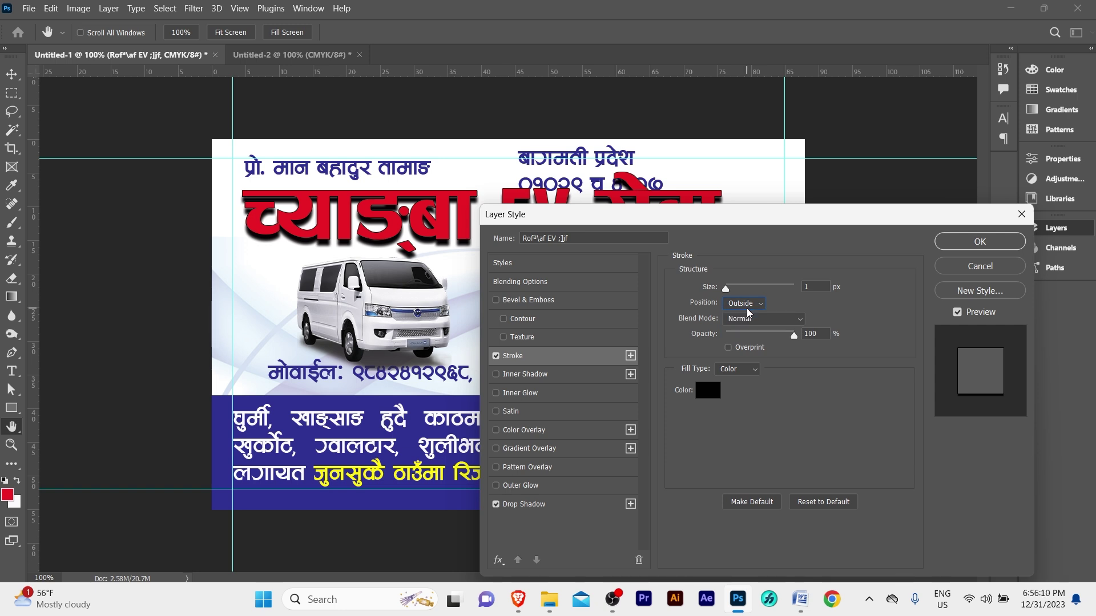
{"action": "left_click", "coordinate": [710, 391]}
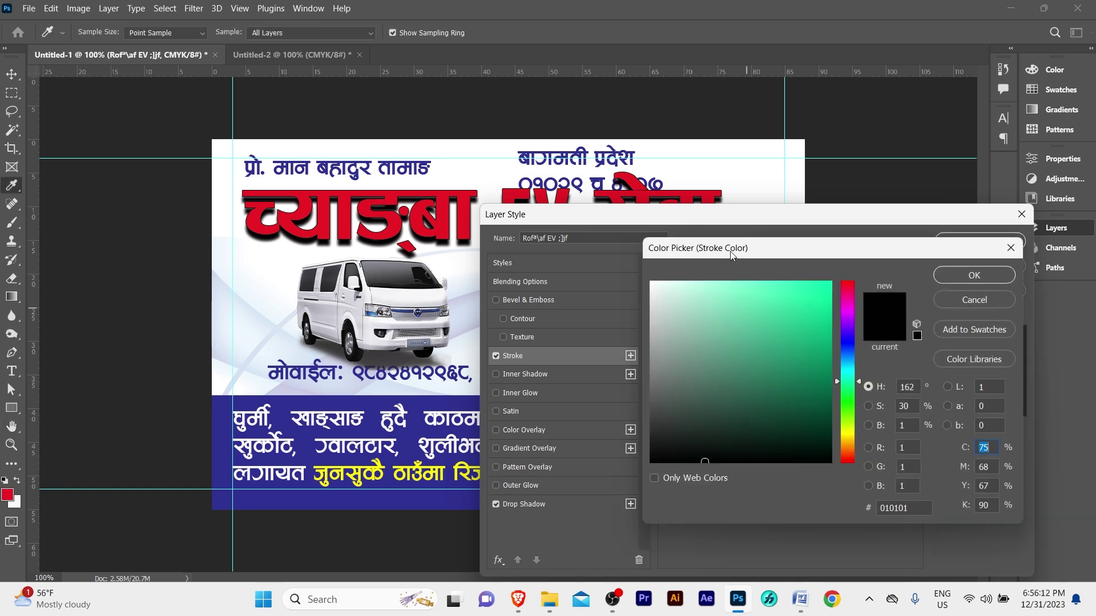
{"action": "left_click", "coordinate": [288, 190]}
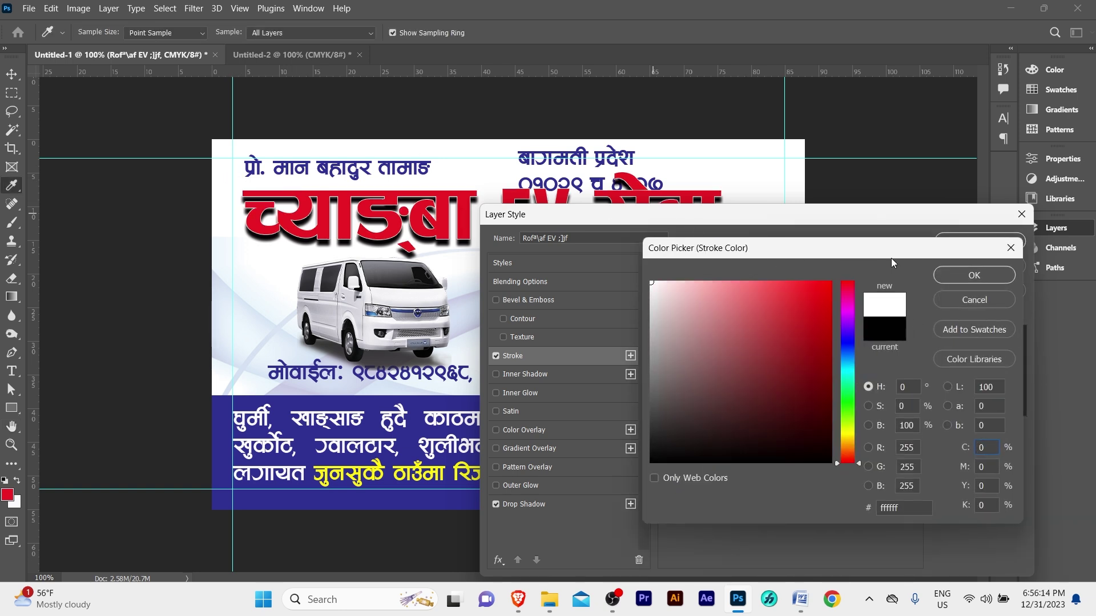
{"action": "left_click", "coordinate": [973, 276]}
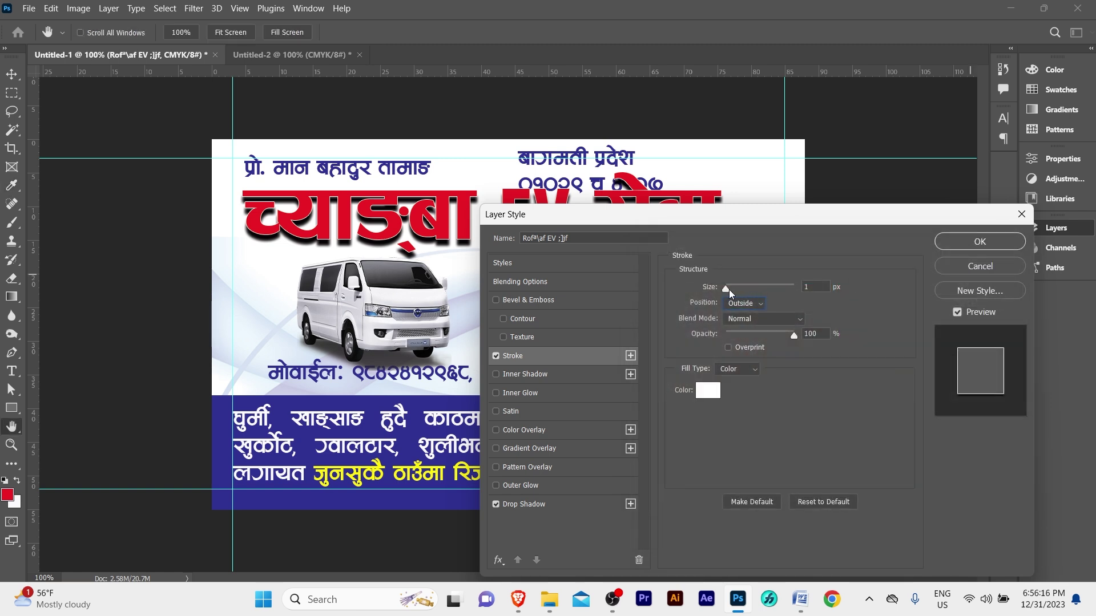
{"action": "mouse_move", "coordinate": [727, 288]}
{"action": "left_mouse_down"}
{"action": "mouse_move", "coordinate": [742, 288]}
{"action": "mouse_move", "coordinate": [730, 288]}
{"action": "left_mouse_up"}
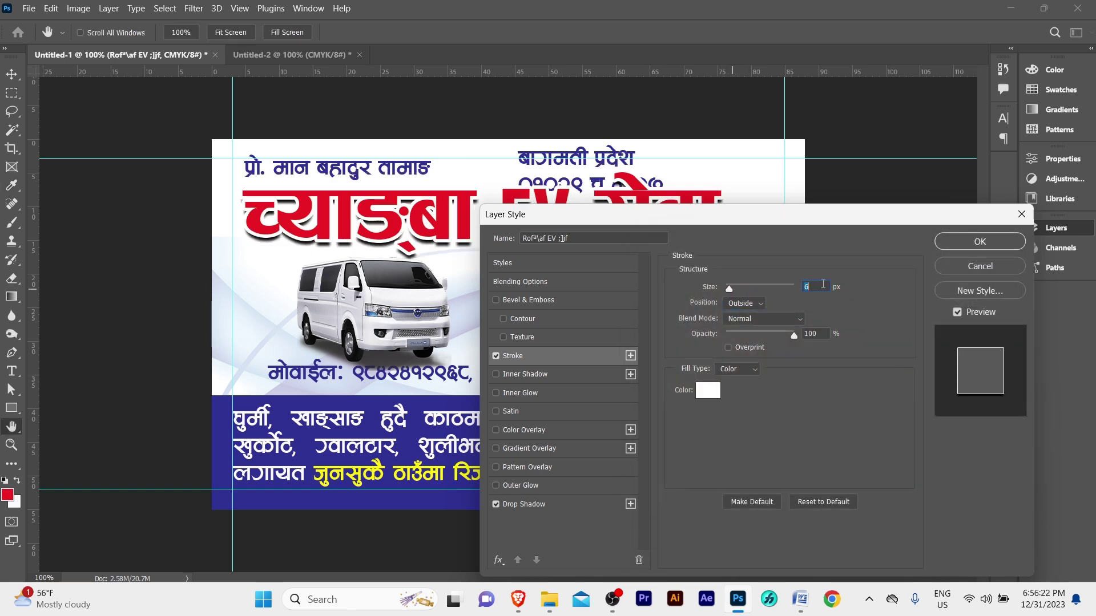
{"action": "type", "text": "8"}
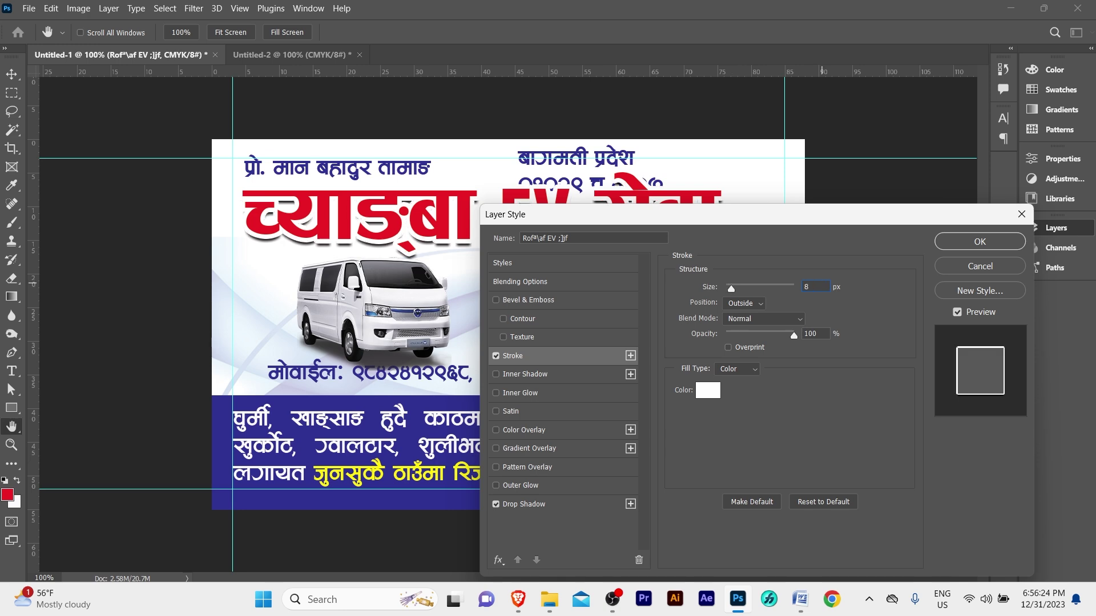
{"action": "left_click", "coordinate": [977, 251]}
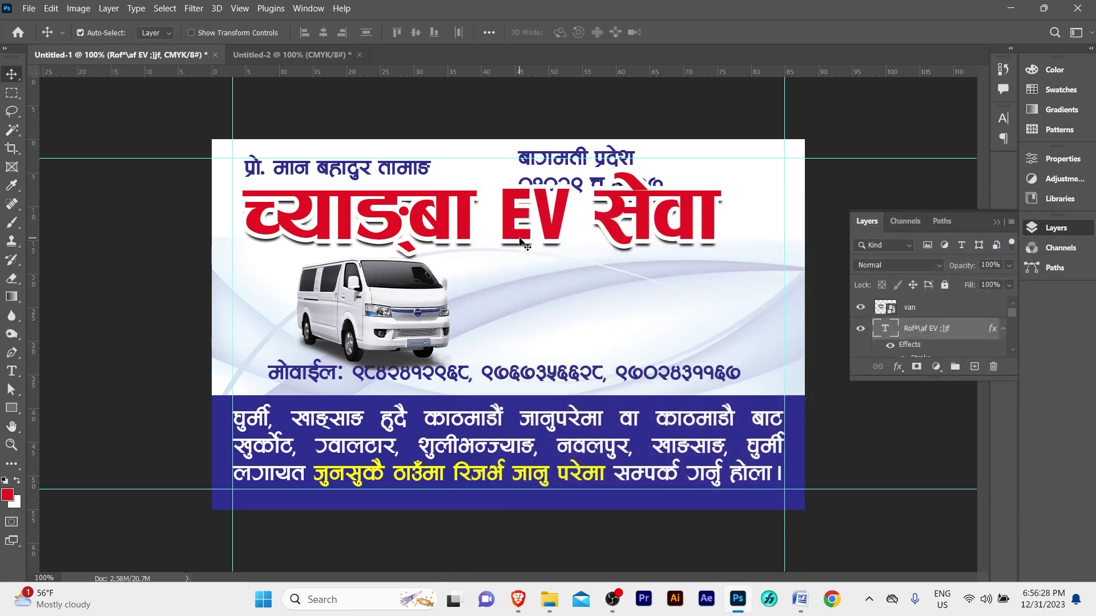
- Move the province and plate-number text beside the van and centre-align it
{"action": "key", "text": "z"}
{"action": "left_click", "coordinate": [529, 228]}
{"action": "left_click", "coordinate": [529, 227], "text": "alt"}
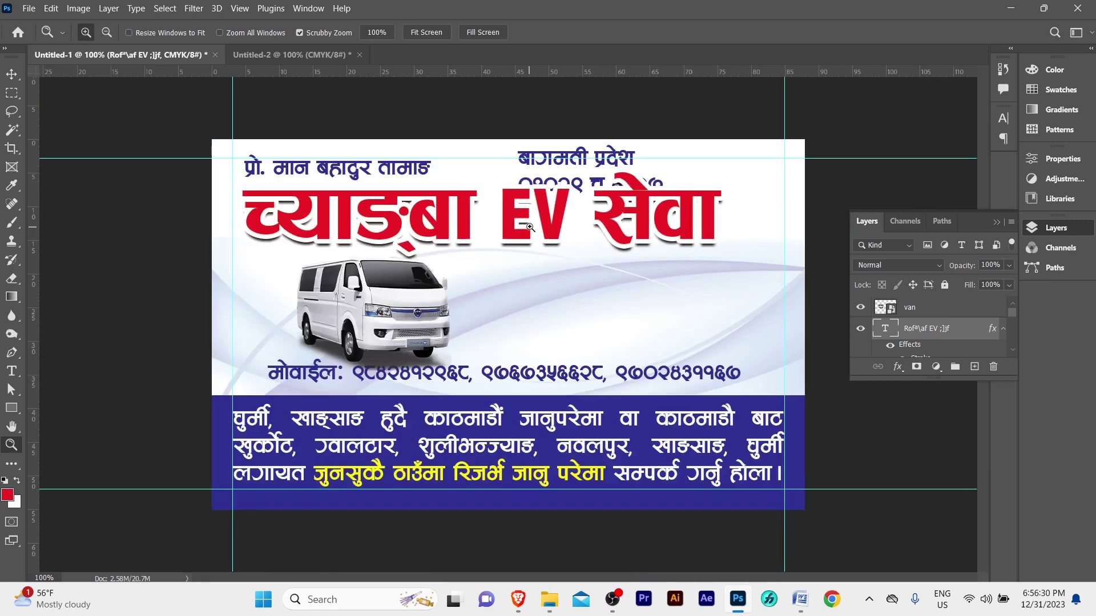
{"action": "key", "text": "v"}
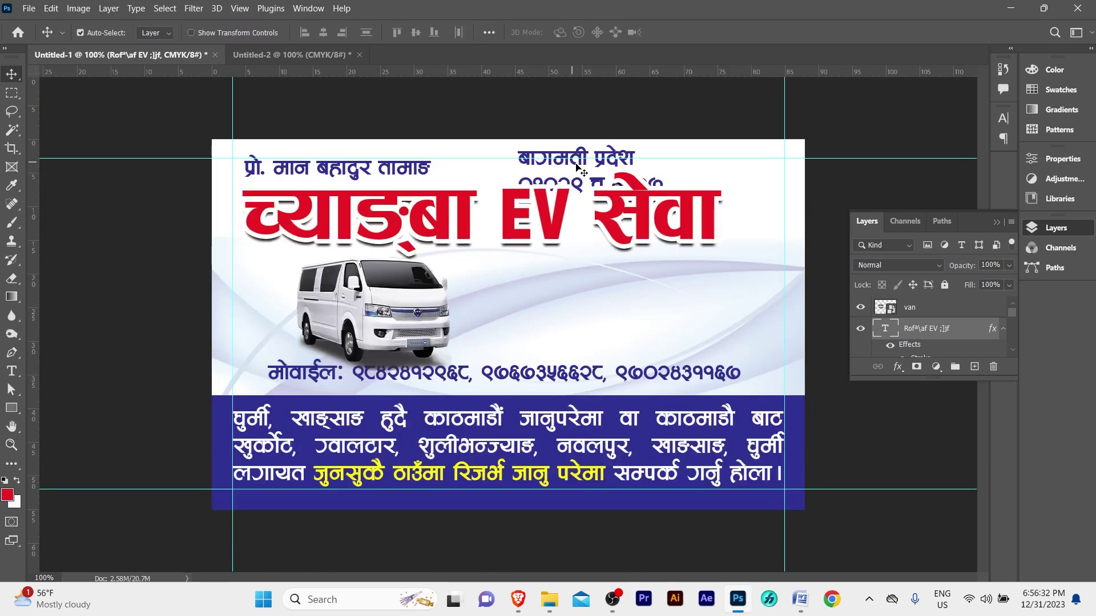
{"action": "left_click_drag", "start_coordinate": [579, 166], "coordinate": [530, 303]}
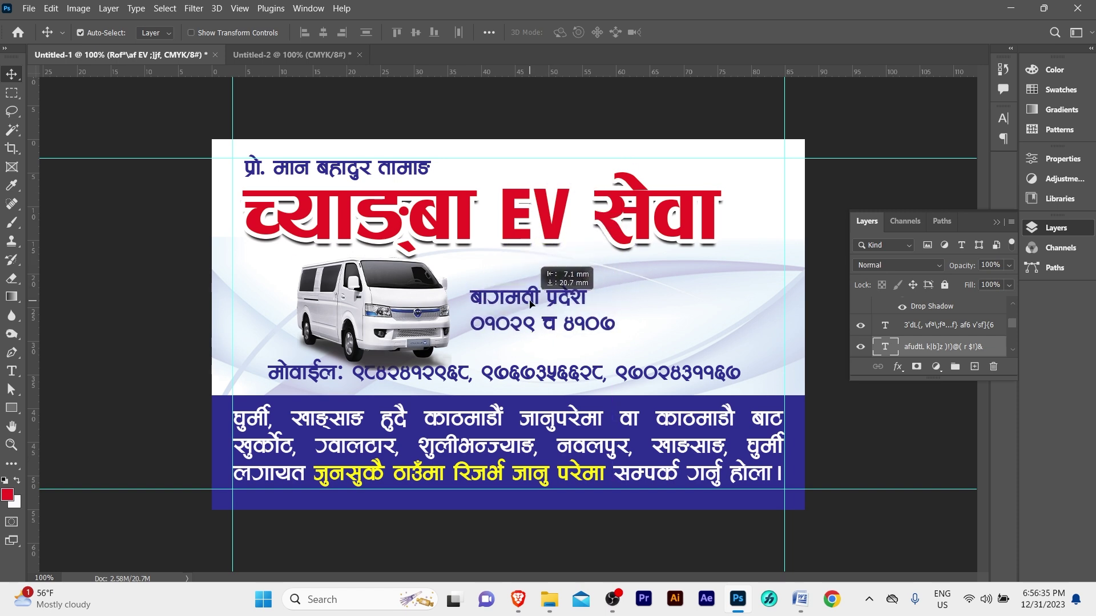
{"action": "double_click", "coordinate": [530, 303]}
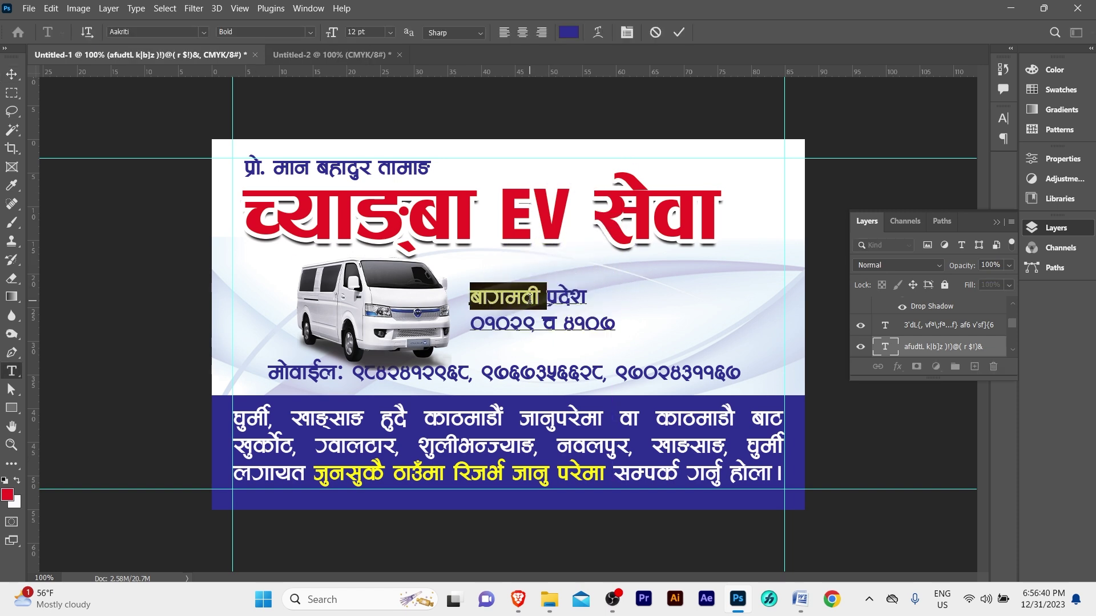
{"action": "key", "text": "ctrl+a"}
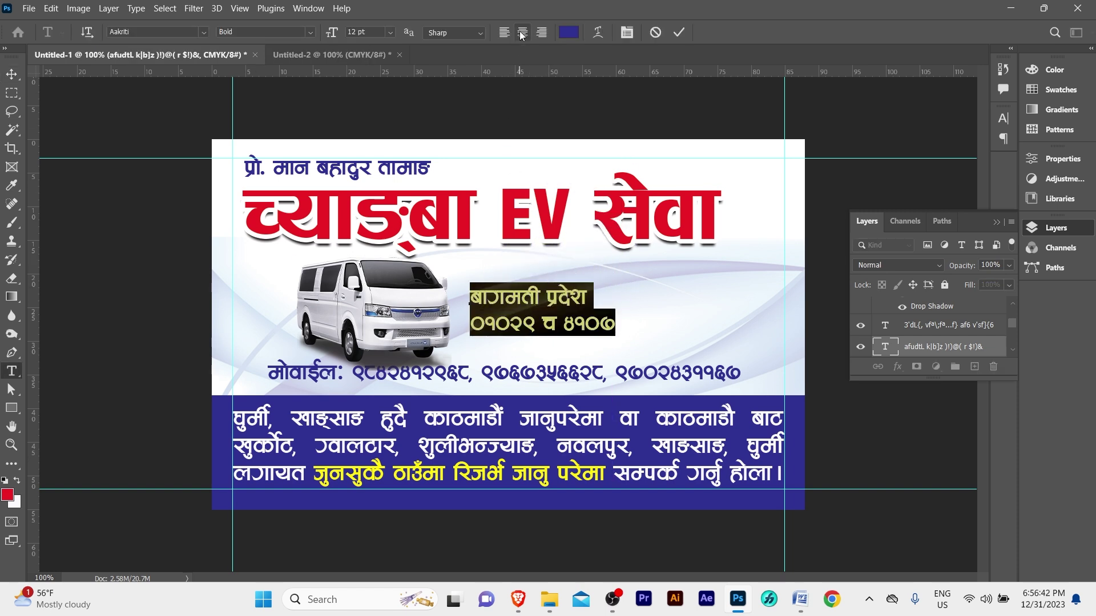
{"action": "left_click", "coordinate": [522, 33]}
- Shift the centred text right and duplicate the van onto the card's right side
{"action": "left_click", "coordinate": [12, 74]}
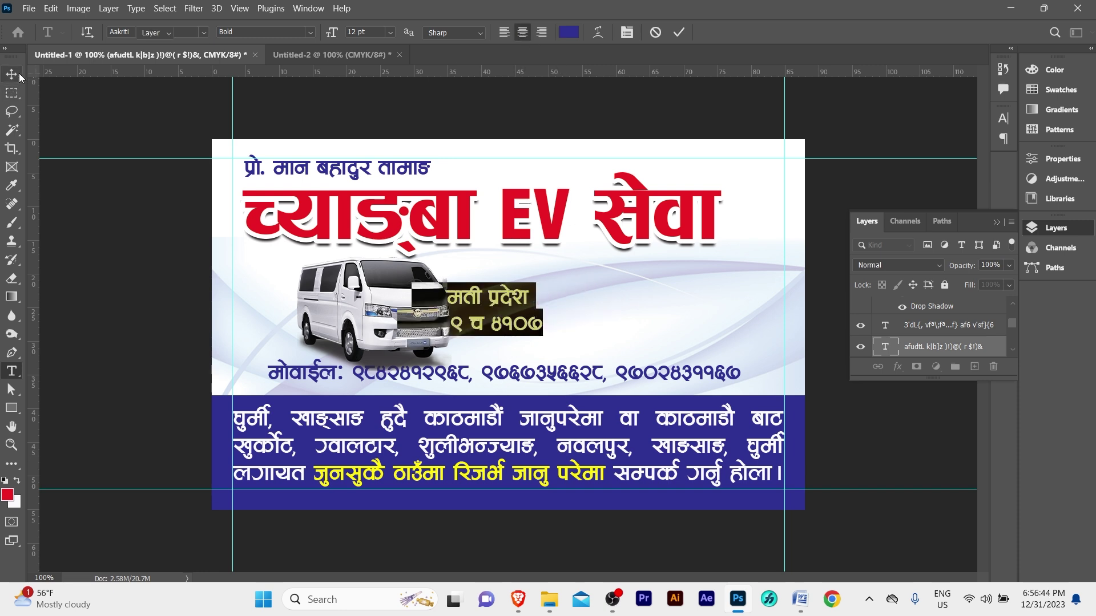
{"action": "left_click_drag", "start_coordinate": [491, 330], "coordinate": [554, 307]}
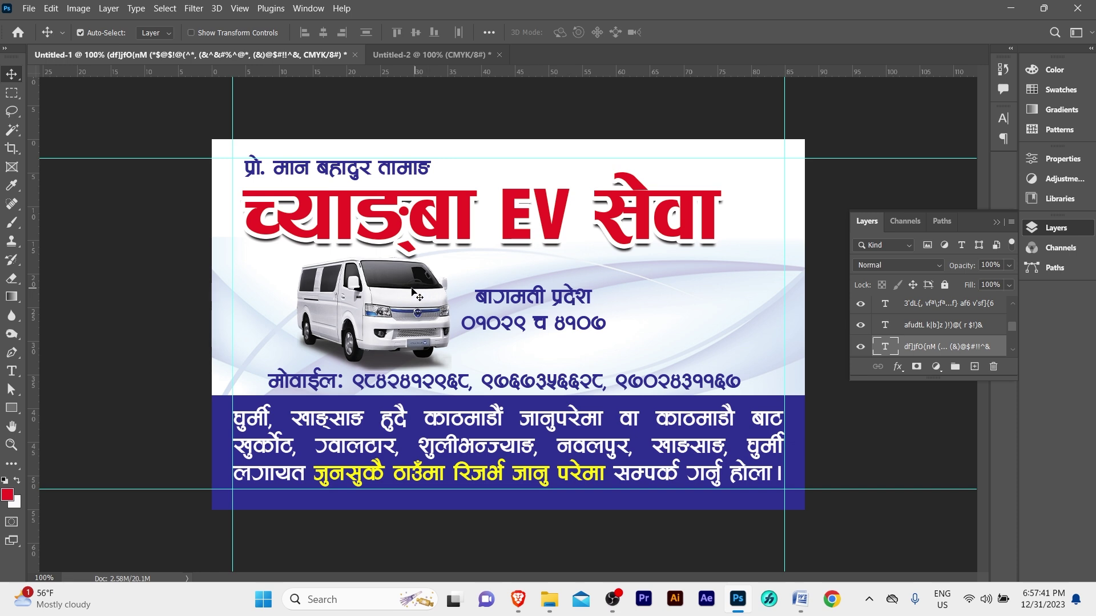
{"action": "left_click_drag", "start_coordinate": [391, 296], "coordinate": [691, 296]}
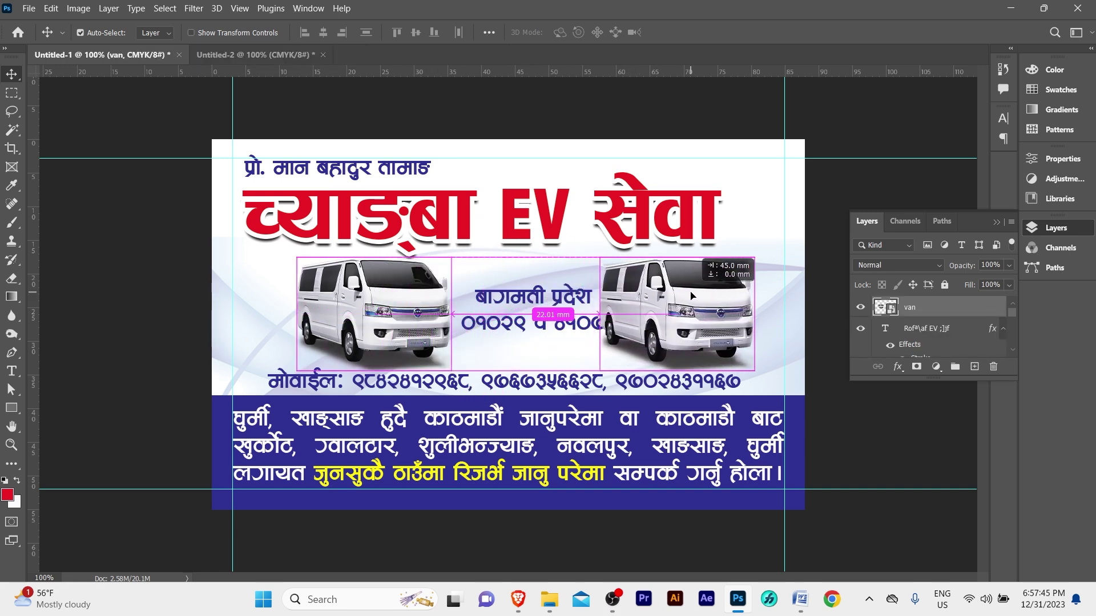
- Flip the right-hand van copy horizontally so it faces the centre
{"action": "left_click", "coordinate": [737, 240]}
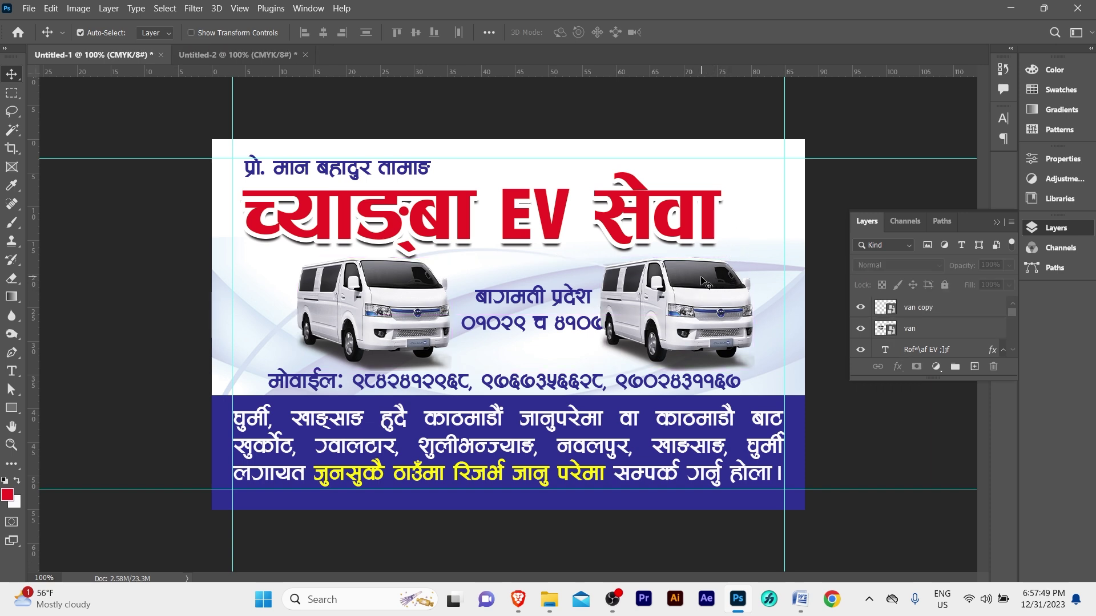
{"action": "left_click", "coordinate": [706, 284]}
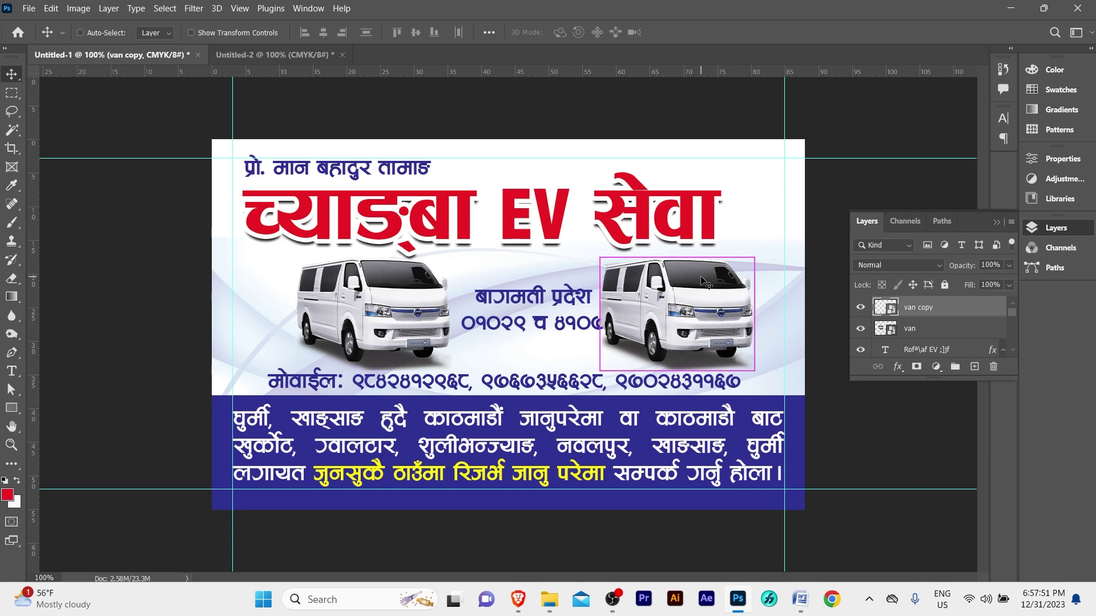
{"action": "key", "text": "ctrl+t"}
{"action": "right_click", "coordinate": [698, 279]}
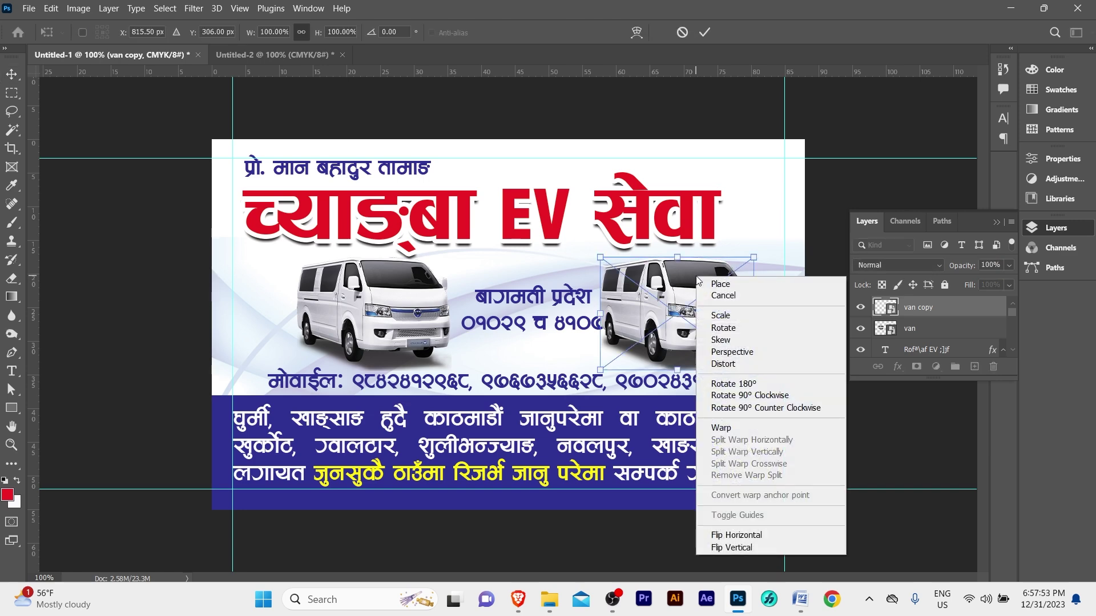
{"action": "left_click", "coordinate": [759, 536]}
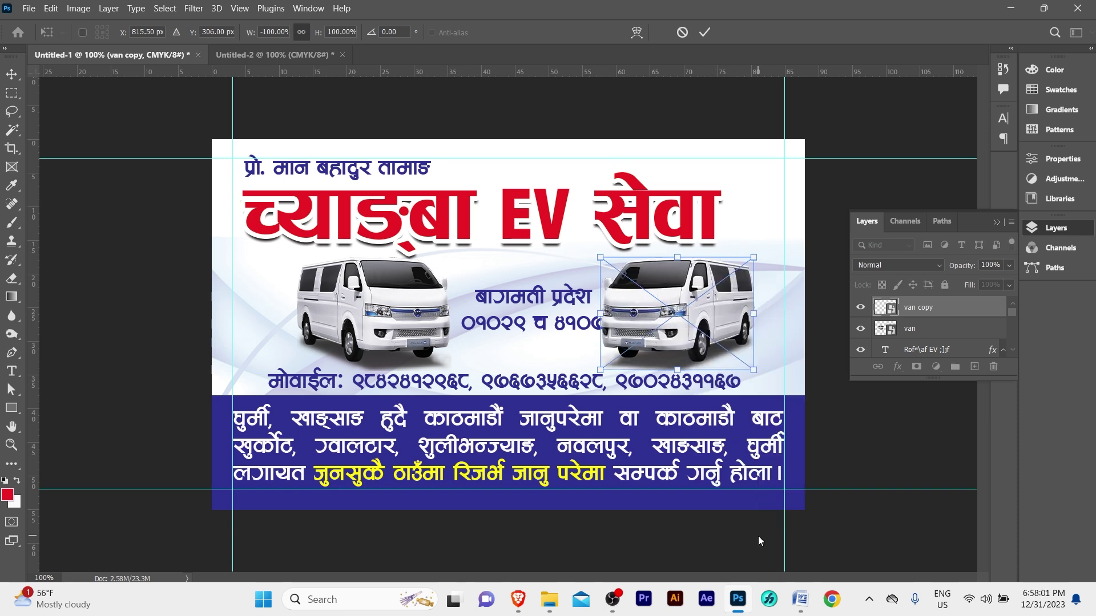
{"action": "key", "text": "Return"}
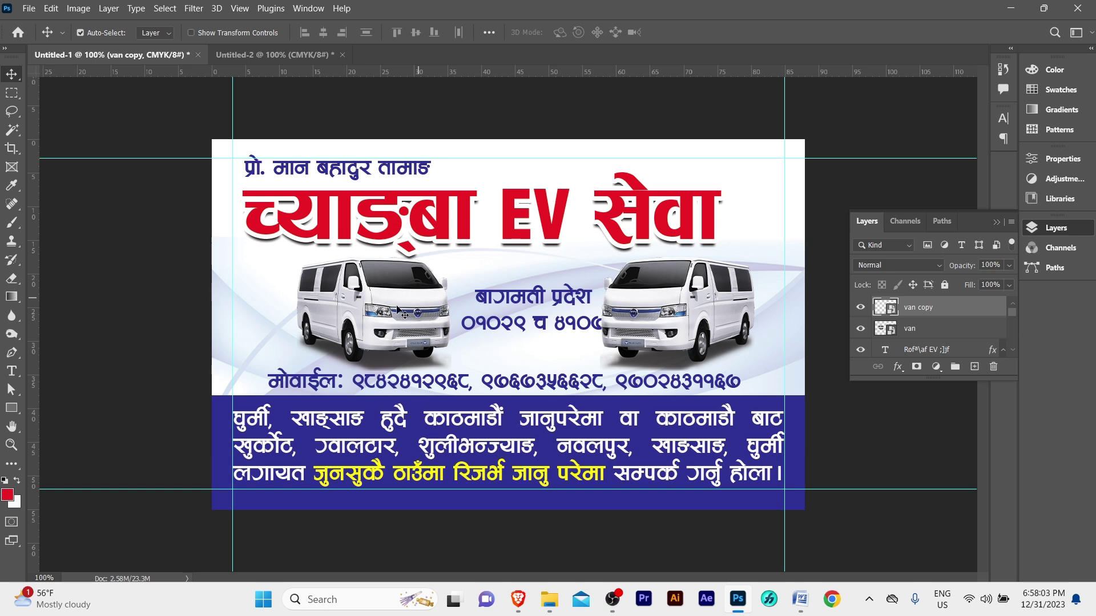
- Spread the two vans further apart and centre the province text between them
{"action": "left_click_drag", "start_coordinate": [398, 309], "coordinate": [358, 309]}
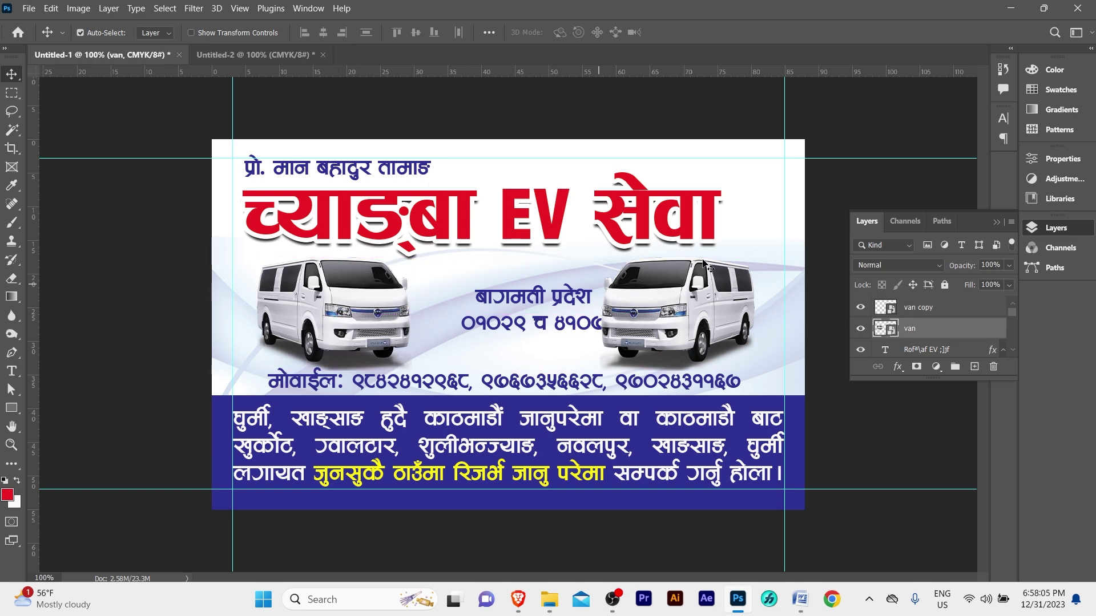
{"action": "left_click_drag", "start_coordinate": [692, 289], "coordinate": [718, 290]}
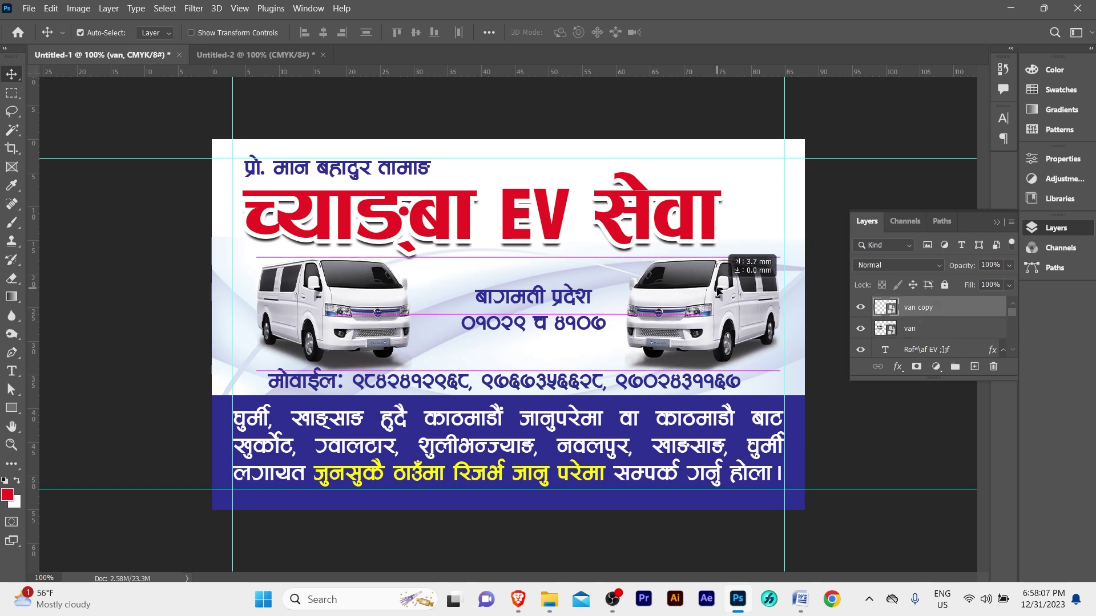
{"action": "left_click_drag", "start_coordinate": [580, 299], "coordinate": [530, 295]}
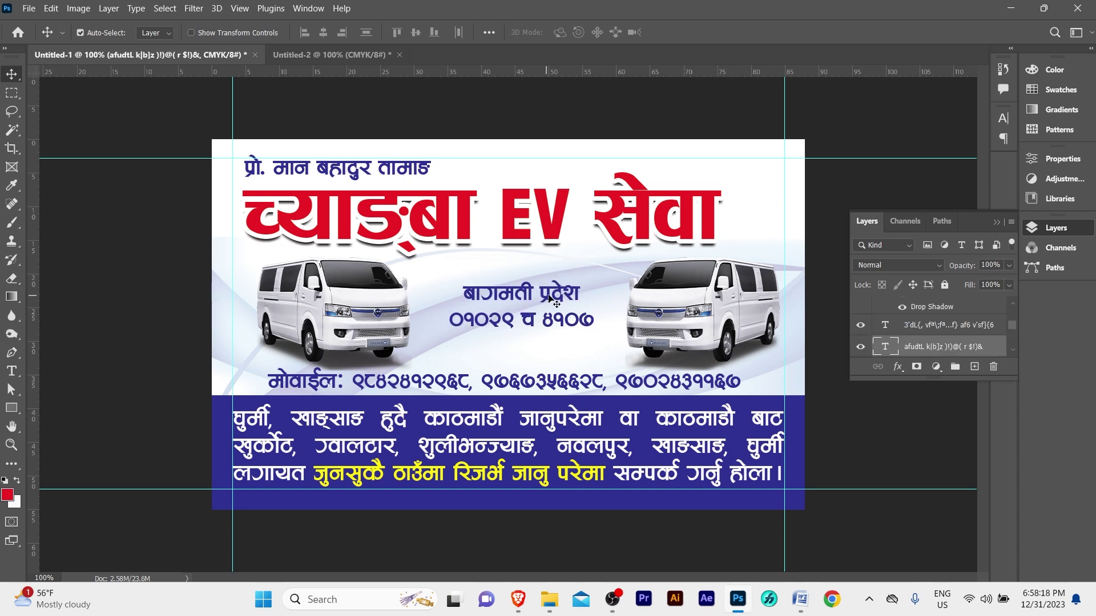
- Draw a rectangle over the province text and fill it with a dark swatch
{"action": "left_click", "coordinate": [12, 409]}
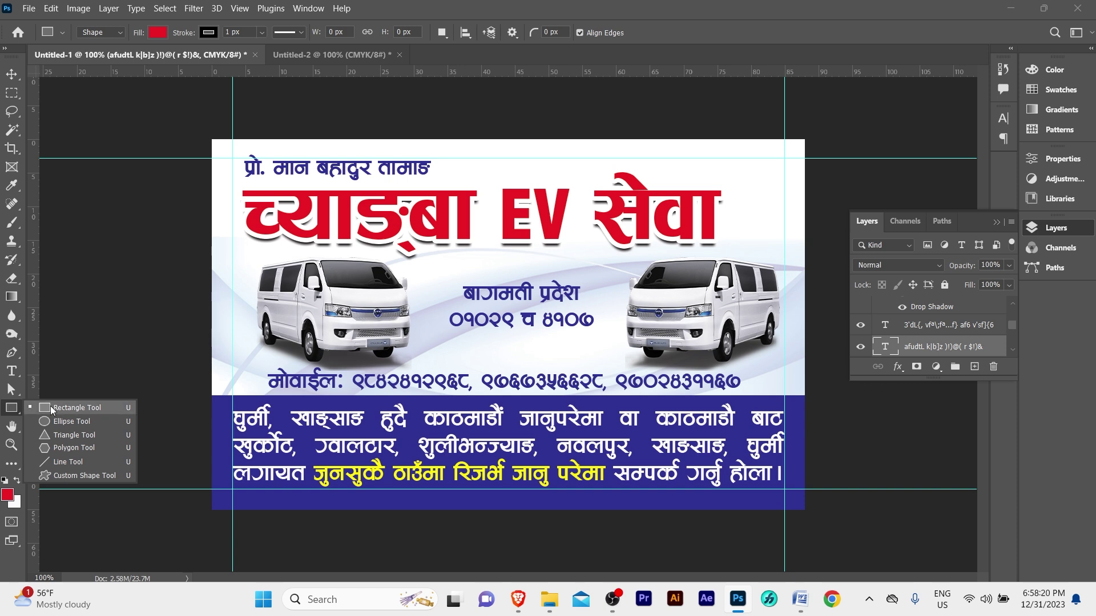
{"action": "left_click_drag", "start_coordinate": [12, 414], "coordinate": [71, 410]}
{"action": "left_click_drag", "start_coordinate": [445, 284], "coordinate": [599, 340]}
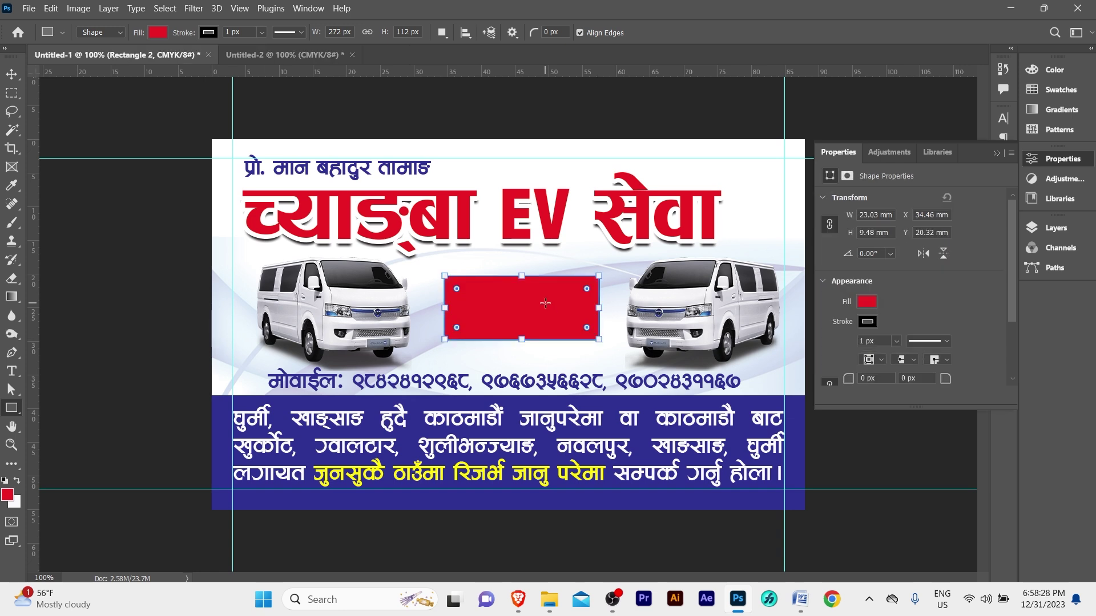
{"action": "key", "text": "v"}
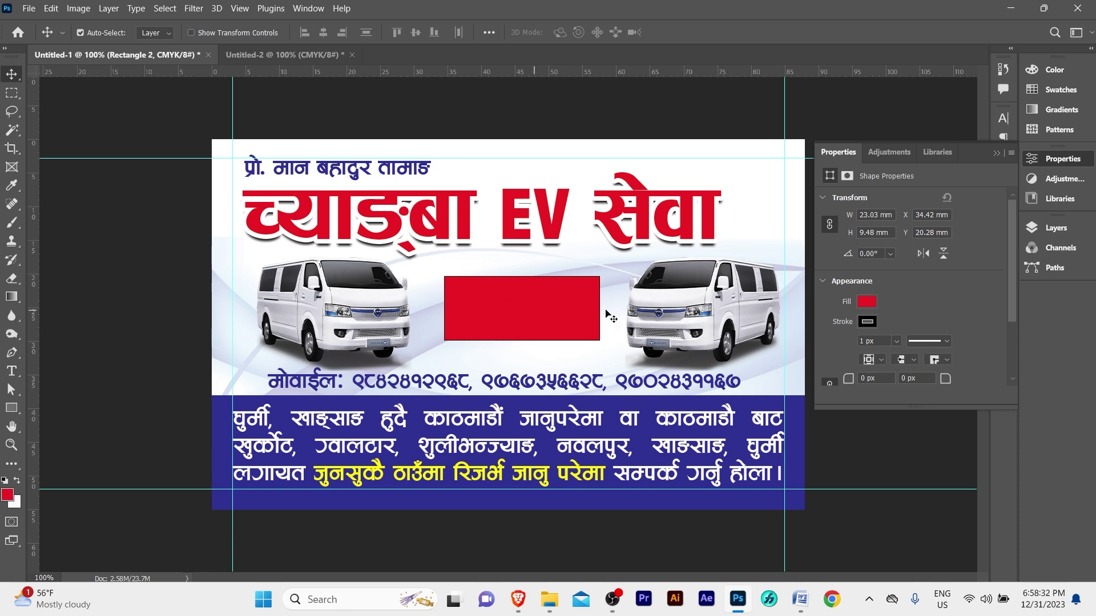
{"action": "left_click", "coordinate": [1057, 89]}
{"action": "left_click", "coordinate": [932, 107]}
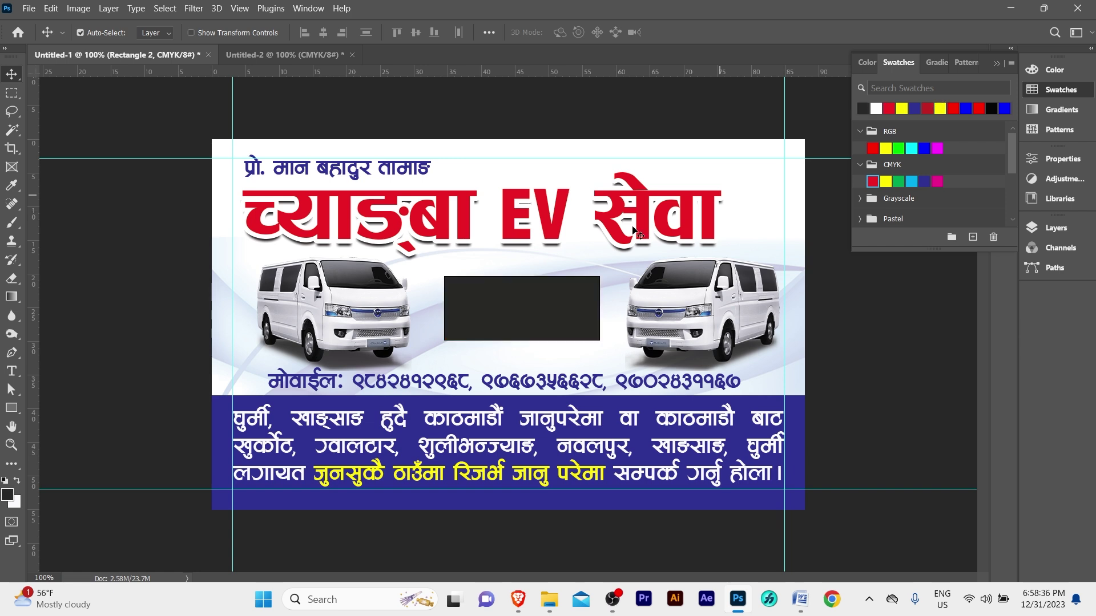
- Bring the province and plate text above the dark box and position the box behind it
{"action": "key", "text": "shift+Down"}
{"action": "key", "text": "shift+Down"}
{"action": "key", "text": "shift+Down"}
{"action": "left_click", "coordinate": [509, 297]}
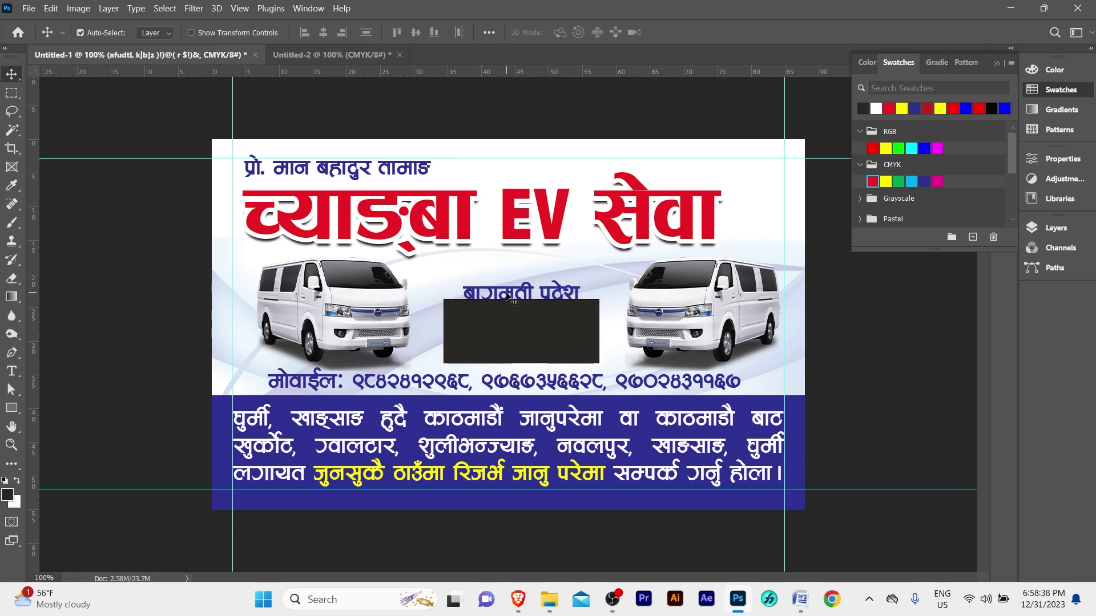
{"action": "key", "text": "ctrl+bracketright"}
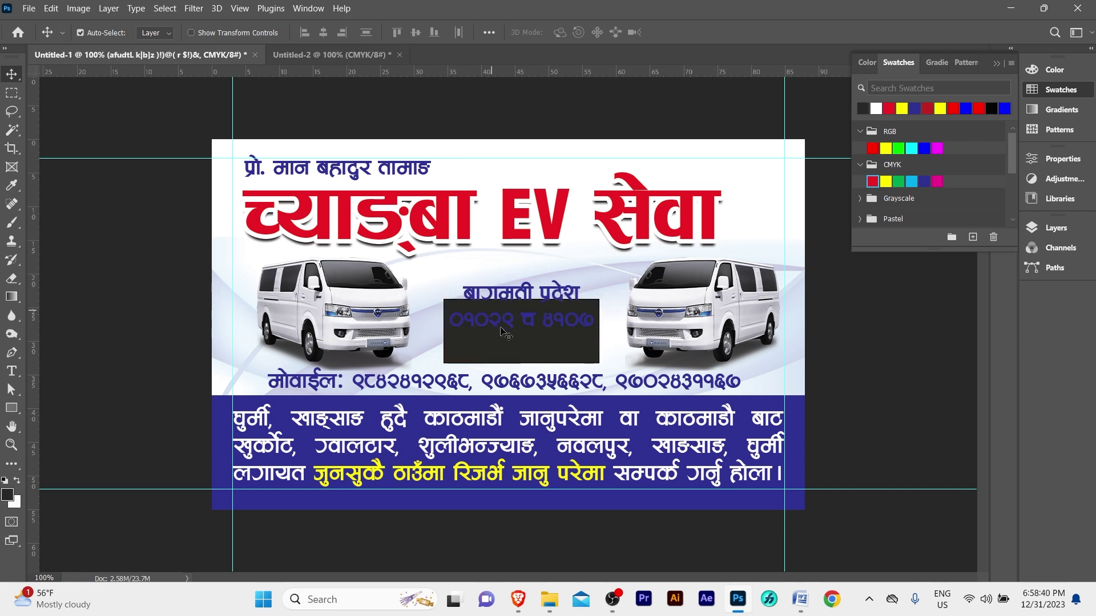
{"action": "left_click_drag", "start_coordinate": [513, 347], "coordinate": [521, 323]}
{"action": "left_click", "coordinate": [510, 301]}
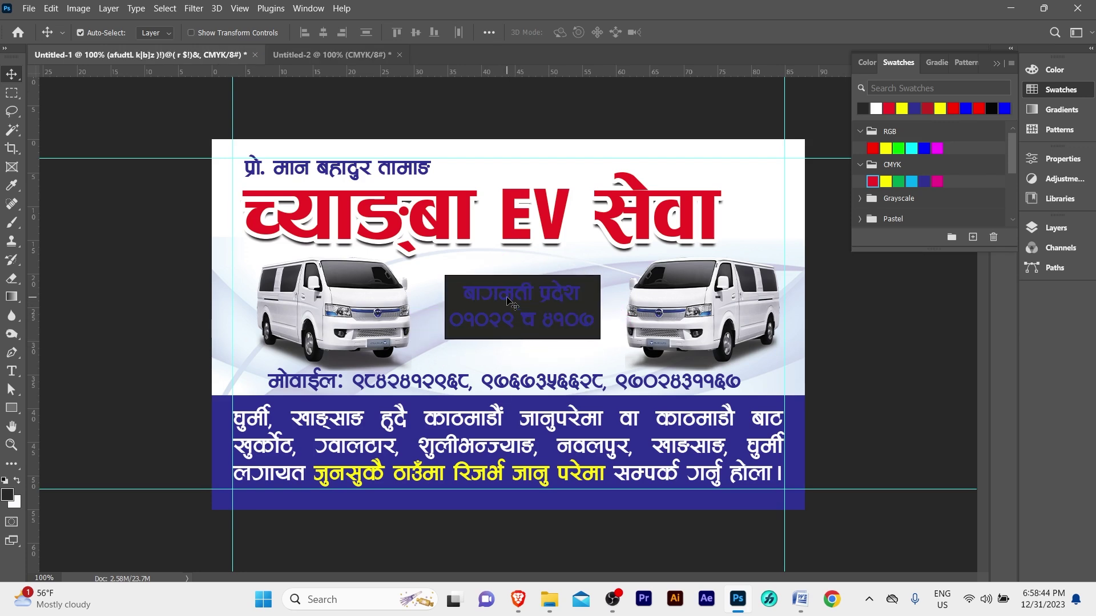
- Make the address text white and move the province line lower in the box
{"action": "key", "text": "alt+BackSpace"}
{"action": "key", "text": "ctrl+BackSpace"}
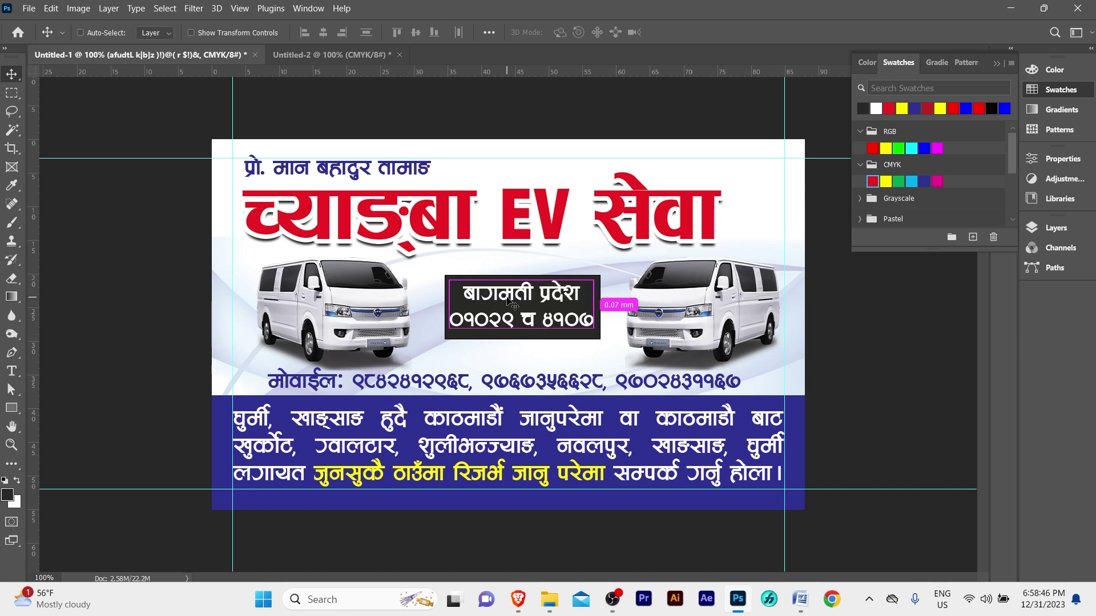
{"action": "key", "text": "z"}
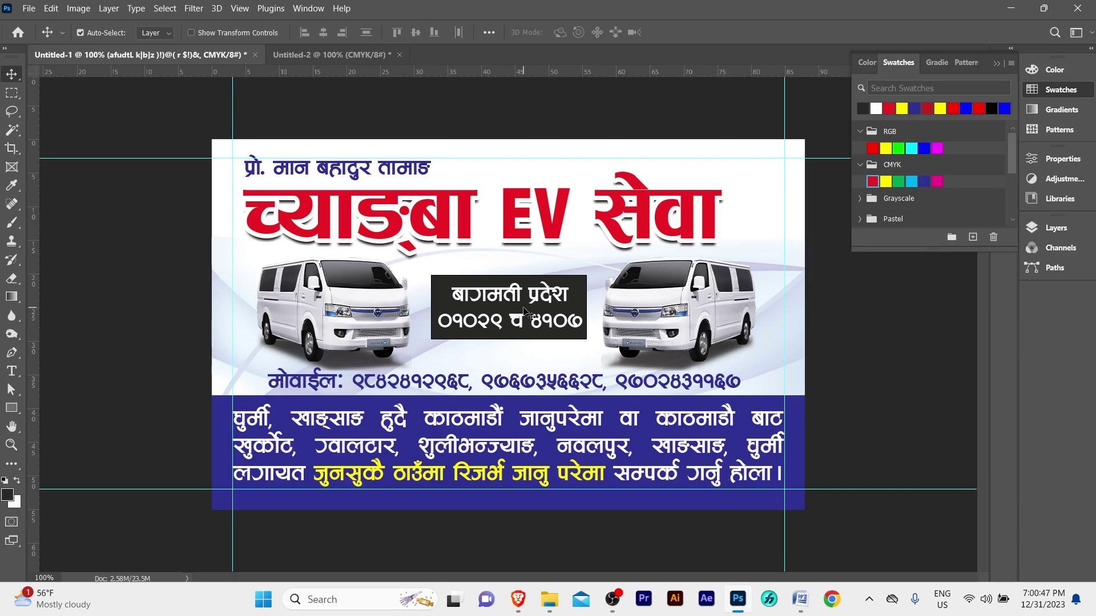
{"action": "left_click_drag", "start_coordinate": [504, 301], "coordinate": [503, 337]}
- Distribute both vans and the dark box evenly across the card
{"action": "left_click", "coordinate": [249, 294]}
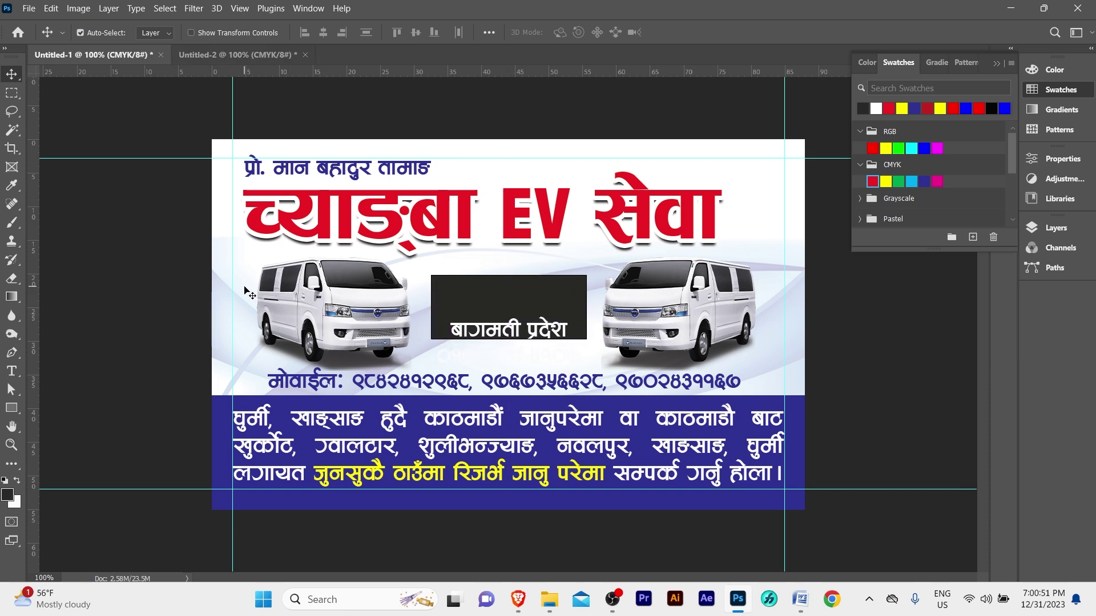
{"action": "left_click_drag", "start_coordinate": [245, 289], "coordinate": [710, 300]}
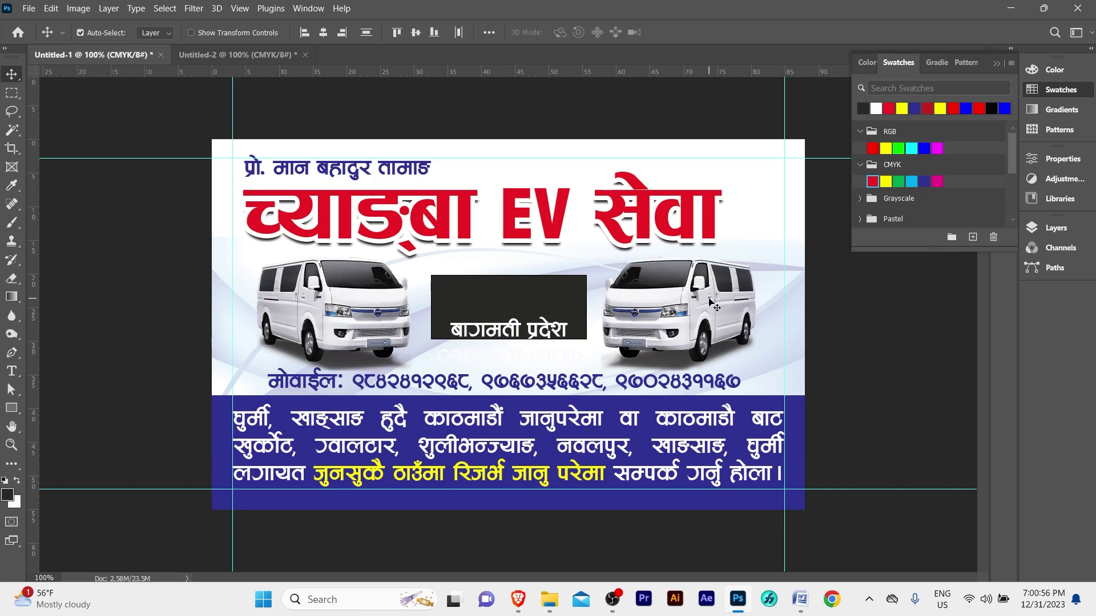
{"action": "left_click", "coordinate": [458, 33]}
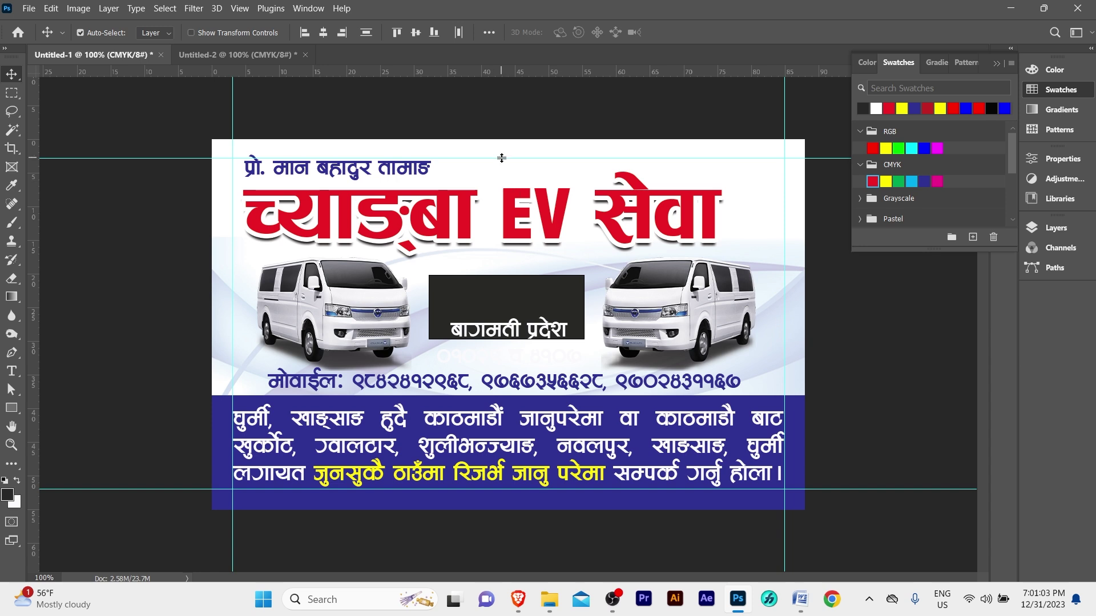
- Centre the province and plate-number lines horizontally and vertically inside the box
{"action": "left_click", "coordinate": [511, 330]}
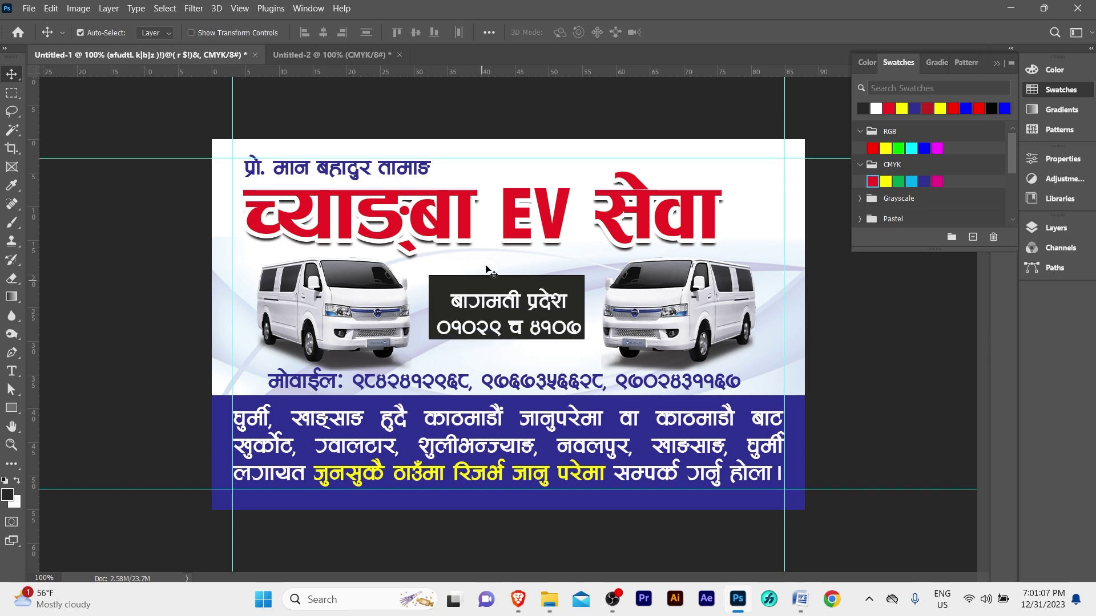
{"action": "left_click_drag", "start_coordinate": [485, 265], "coordinate": [505, 325]}
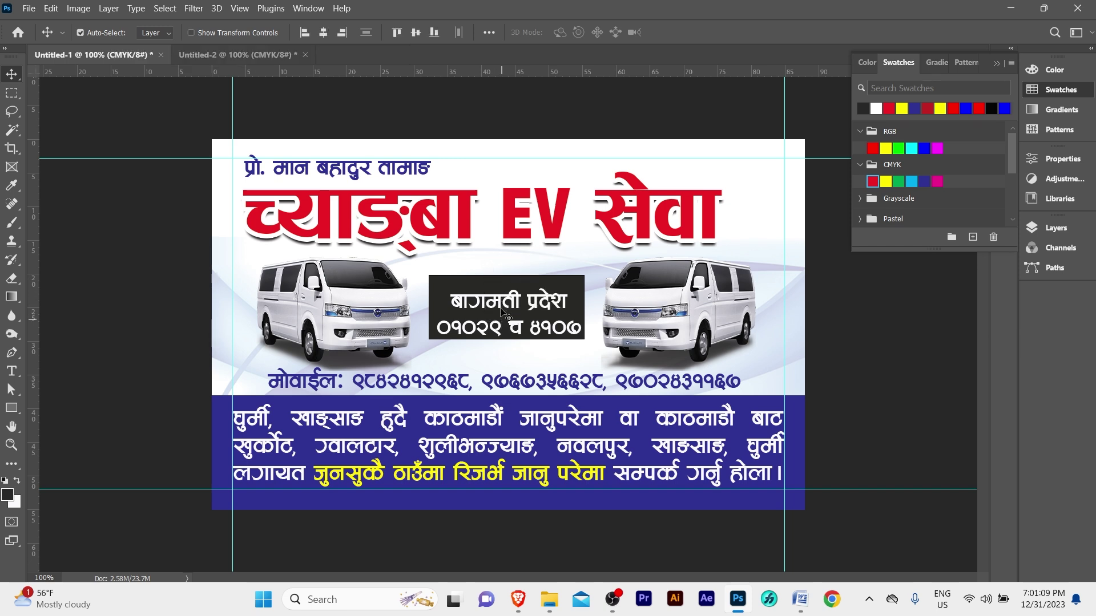
{"action": "left_click", "coordinate": [324, 33]}
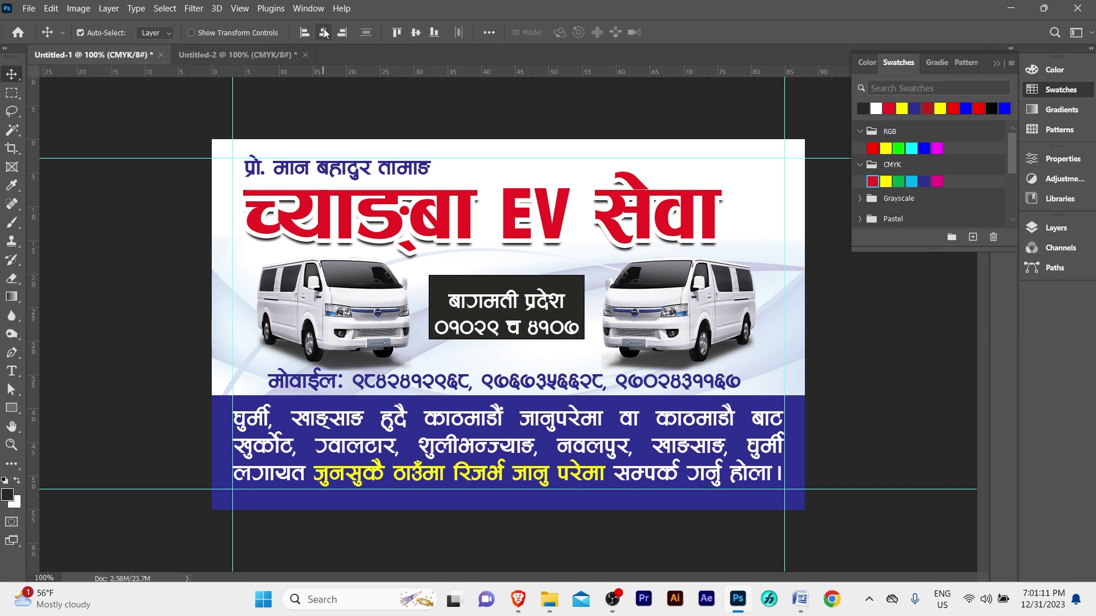
{"action": "left_click", "coordinate": [416, 32]}
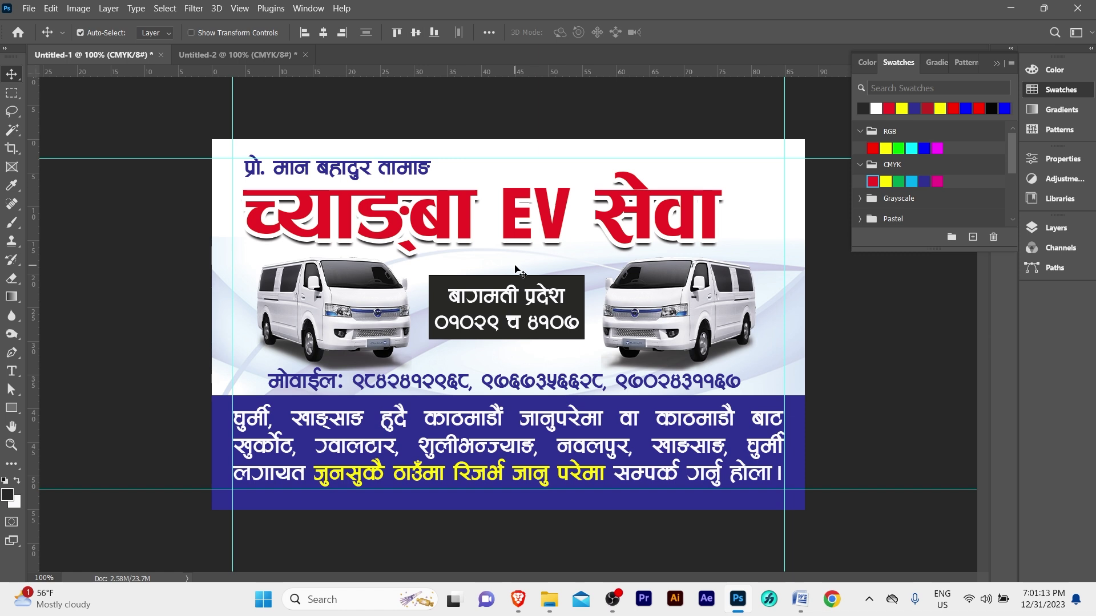
- Colour the mobile-number line red and nudge the red title upward
{"action": "left_click", "coordinate": [556, 380]}
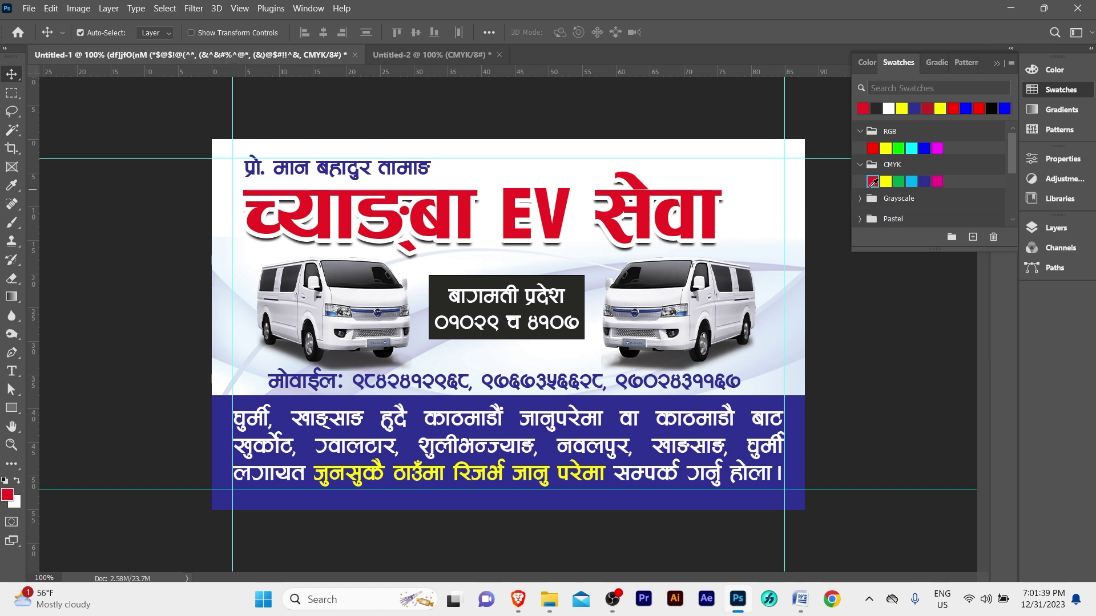
{"action": "left_click", "coordinate": [873, 180]}
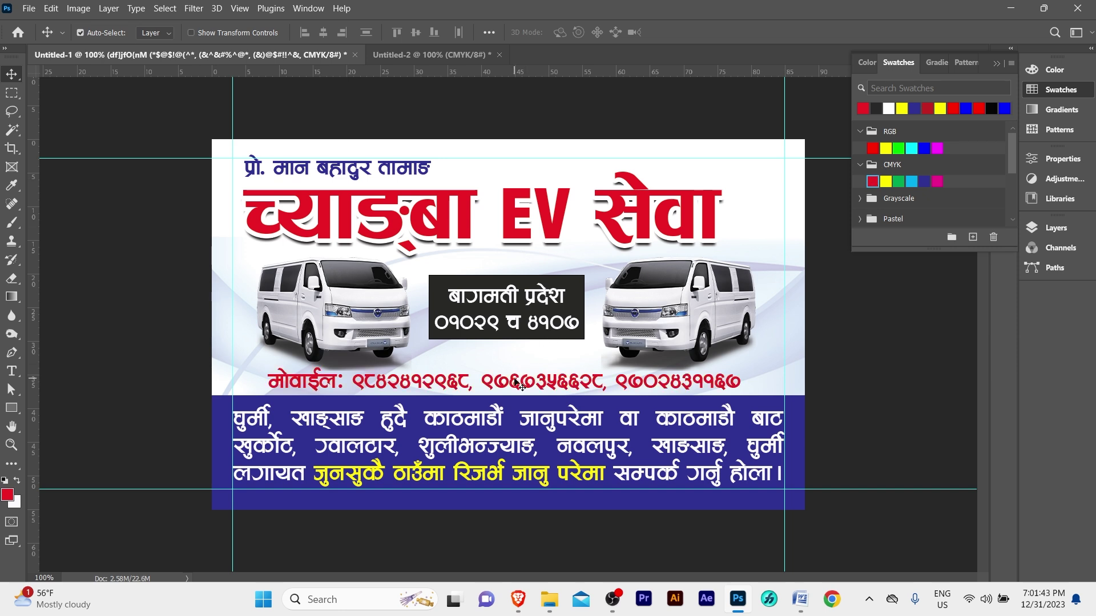
{"action": "left_click", "coordinate": [419, 205]}
{"action": "key", "text": "Up"}
{"action": "key", "text": "Up"}
{"action": "key", "text": "Up"}
{"action": "key", "text": "Up"}
{"action": "key", "text": "Up"}
{"action": "key", "text": "Up"}
{"action": "key", "text": "Up"}
{"action": "key", "text": "Up"}
{"action": "key", "text": "Up"}
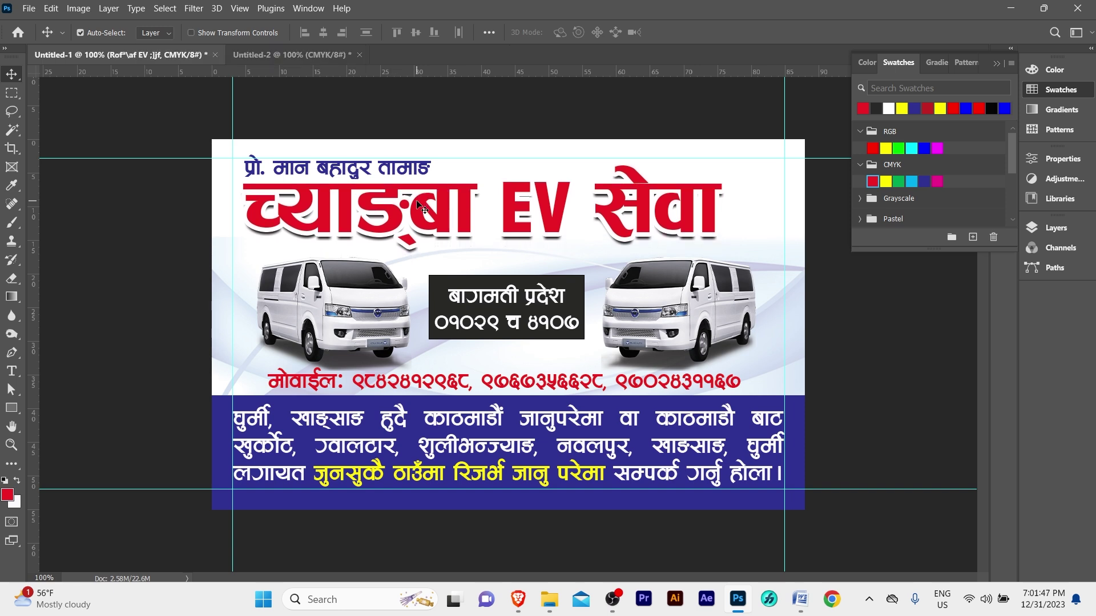
{"action": "key", "text": "Up"}
{"action": "key", "text": "Up"}
{"action": "key", "text": "Up"}
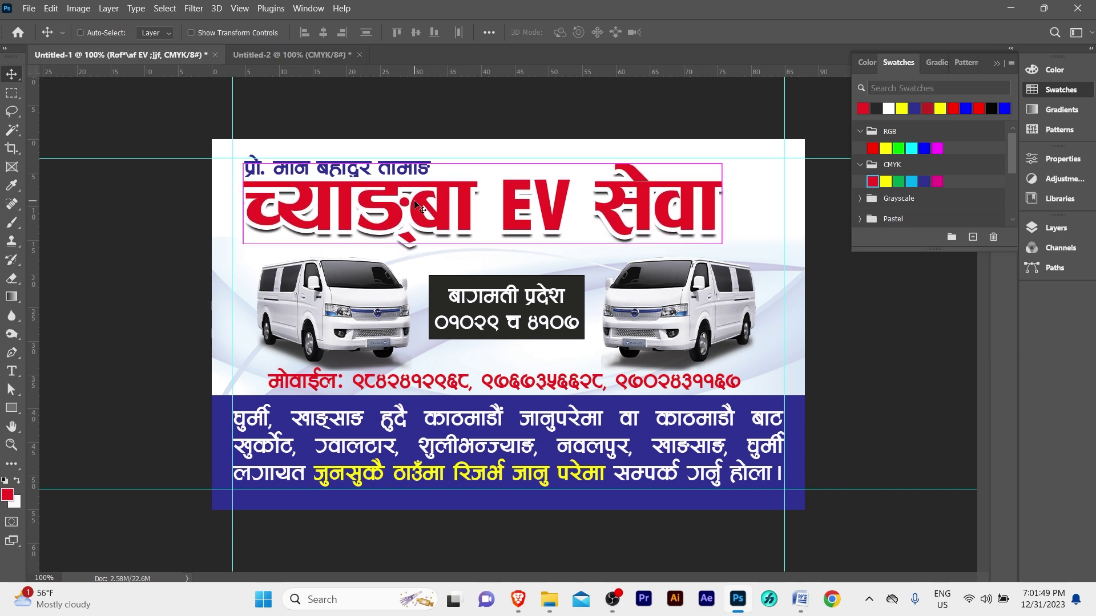
- Centre the red title horizontally on the card
{"action": "key", "text": "ctrl+a"}
{"action": "left_click", "coordinate": [323, 33]}
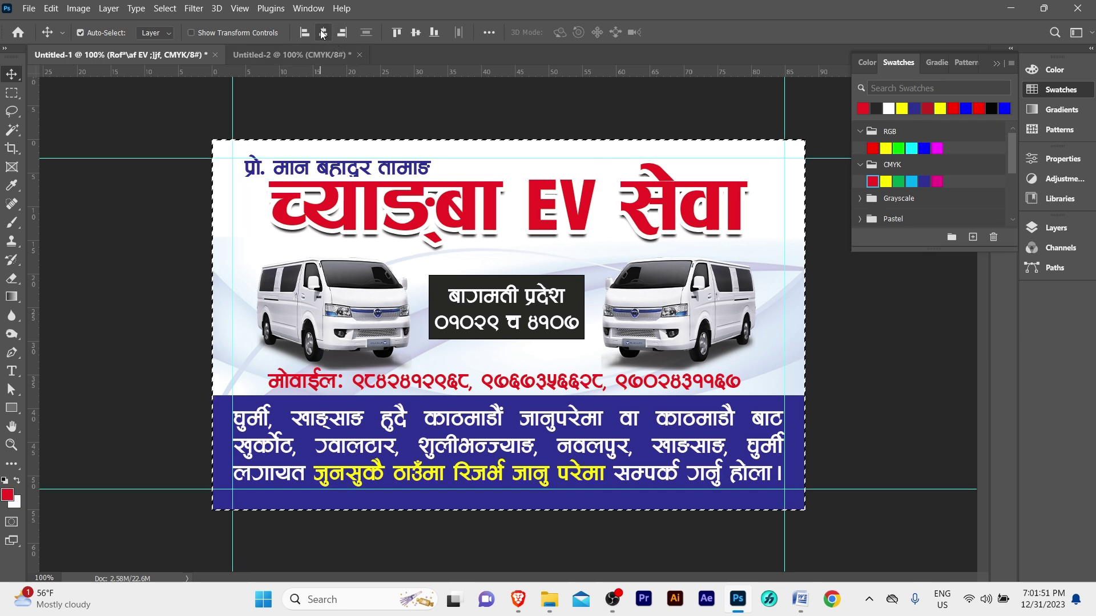
{"action": "key", "text": "ctrl+d"}
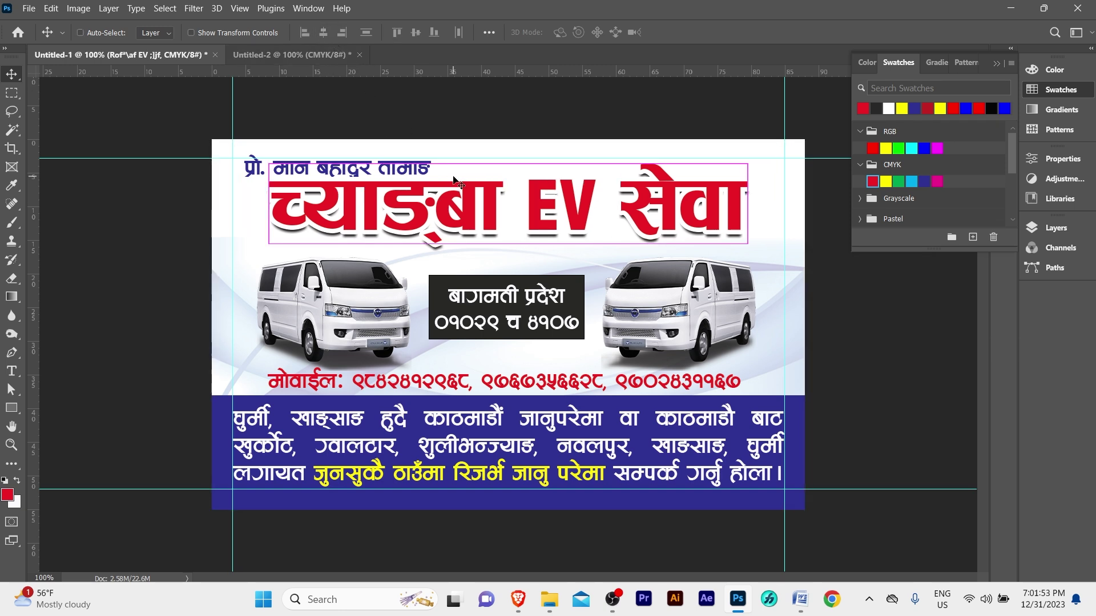
- Raise the vans, plate box and mobile line together by two nudges
{"action": "left_click", "coordinate": [257, 271], "text": "ctrl"}
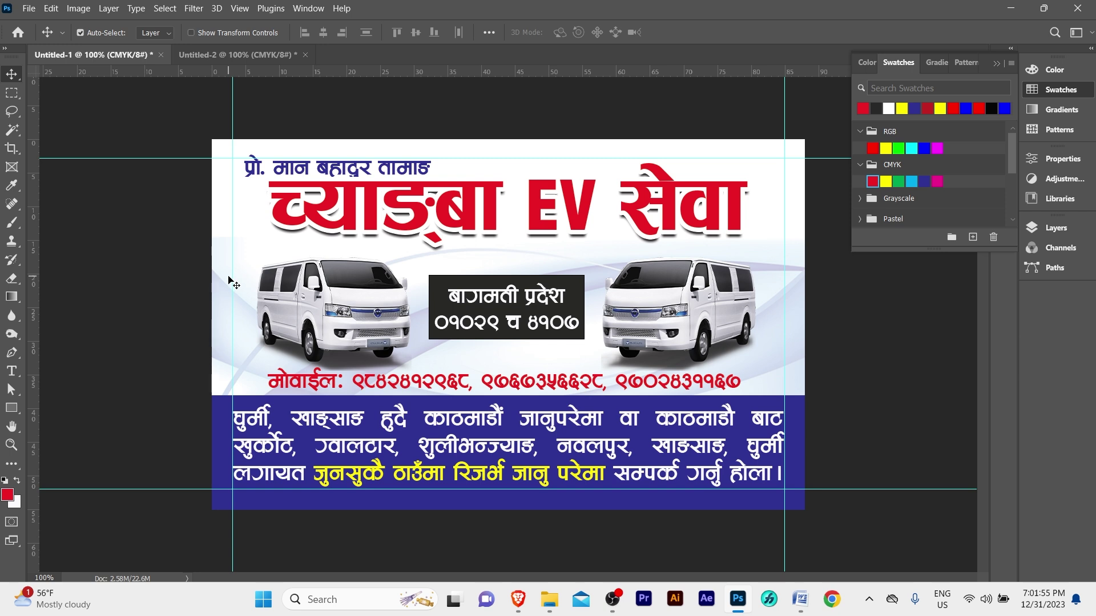
{"action": "mouse_move", "coordinate": [227, 273]}
{"action": "left_mouse_down"}
{"action": "mouse_move", "coordinate": [691, 344]}
{"action": "mouse_move", "coordinate": [721, 380]}
{"action": "left_mouse_up"}
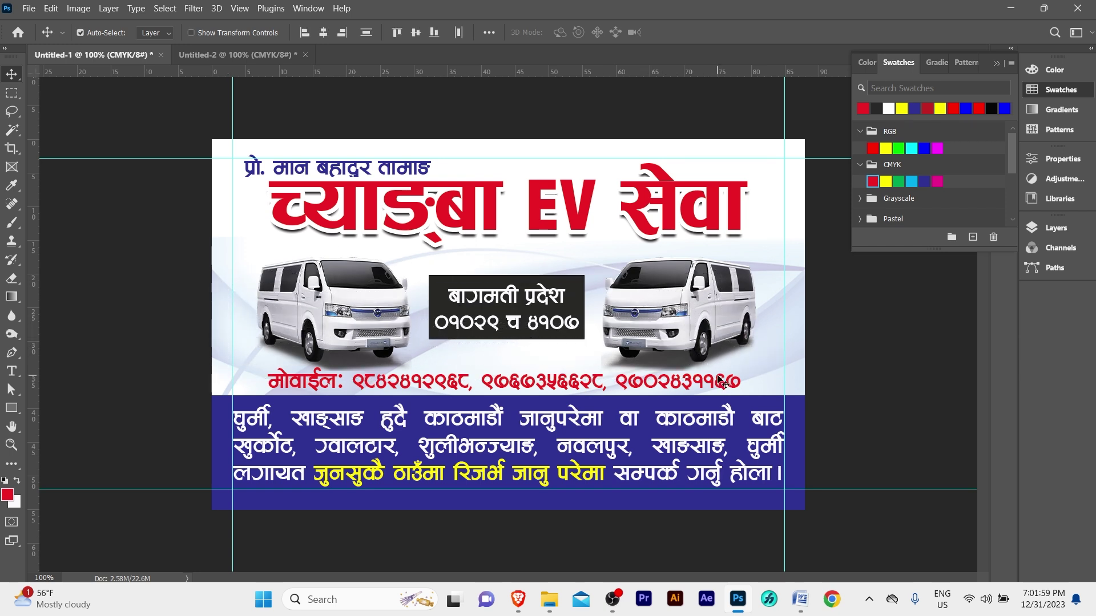
{"action": "key", "text": "Up"}
{"action": "key", "text": "Up"}
{"action": "key", "text": "Up"}
{"action": "key", "text": "Up"}
{"action": "key", "text": "Up"}
{"action": "key", "text": "Up"}
{"action": "key", "text": "Up"}
{"action": "key", "text": "Up"}
{"action": "key", "text": "Up"}
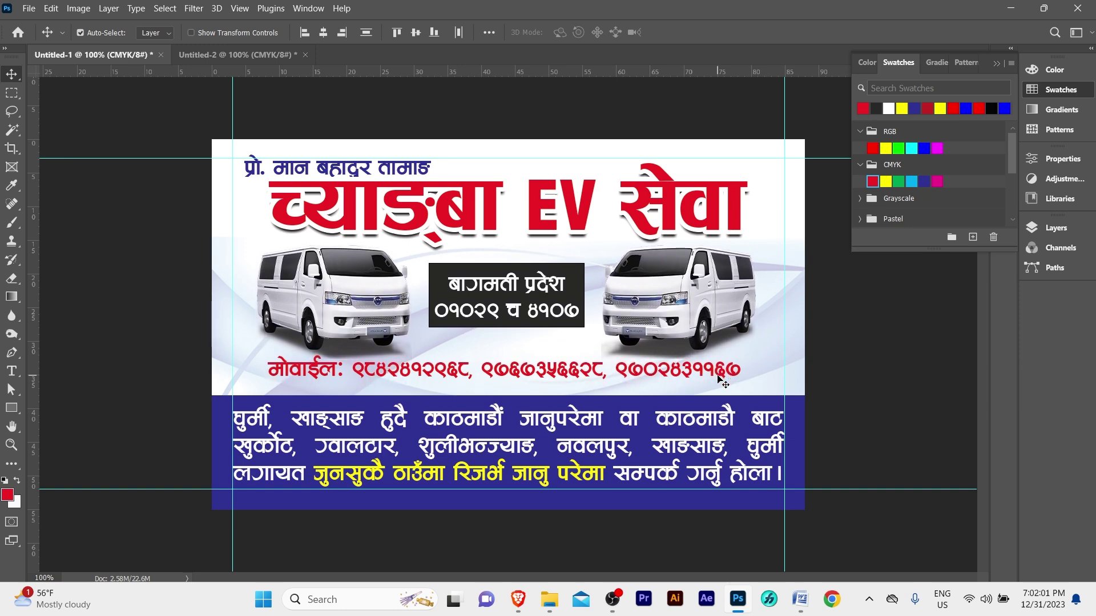
{"action": "key", "text": "Up"}
{"action": "key", "text": "Up"}
{"action": "key", "text": "Up"}
{"action": "key", "text": "Up"}
{"action": "key", "text": "Up"}
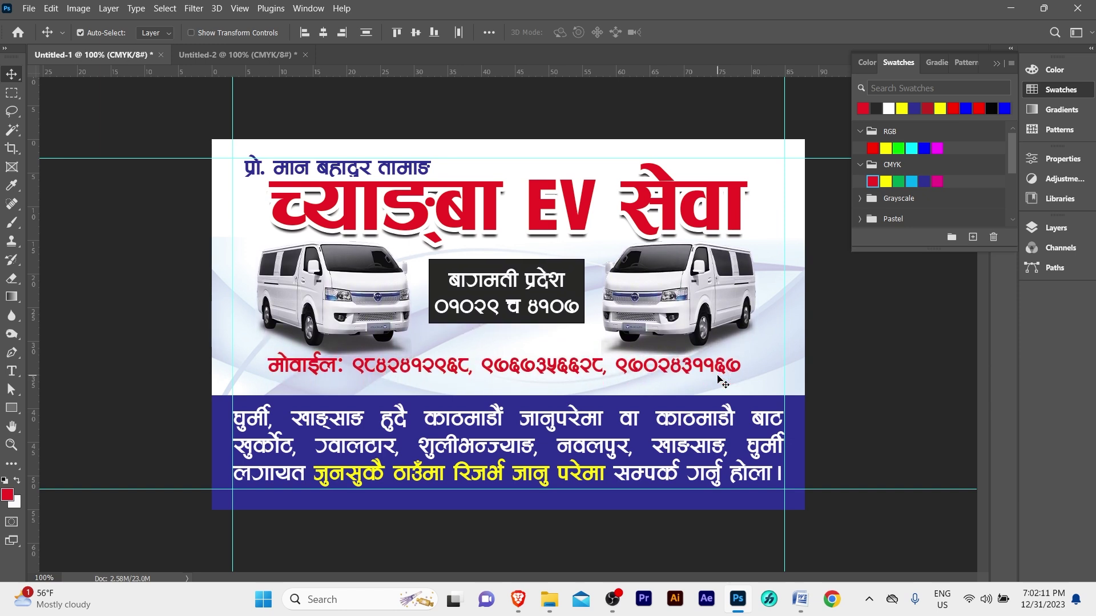
- Extend the blue info band's top edge up to just below the mobile-number line
{"action": "left_click", "coordinate": [222, 420]}
{"action": "key", "text": "ctrl+t"}
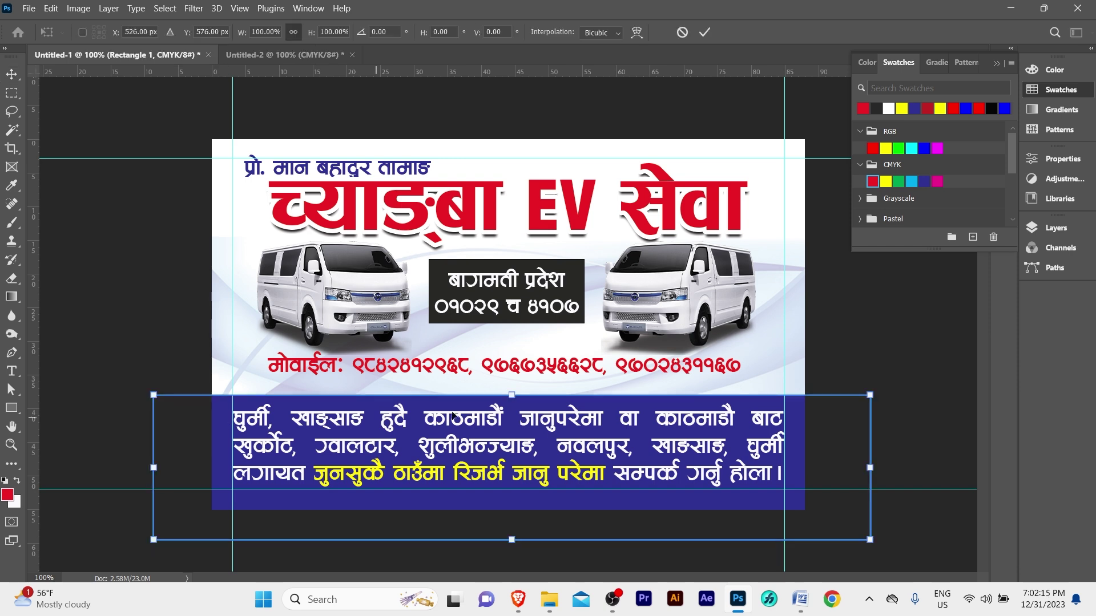
{"action": "left_click_drag", "start_coordinate": [512, 391], "coordinate": [502, 377]}
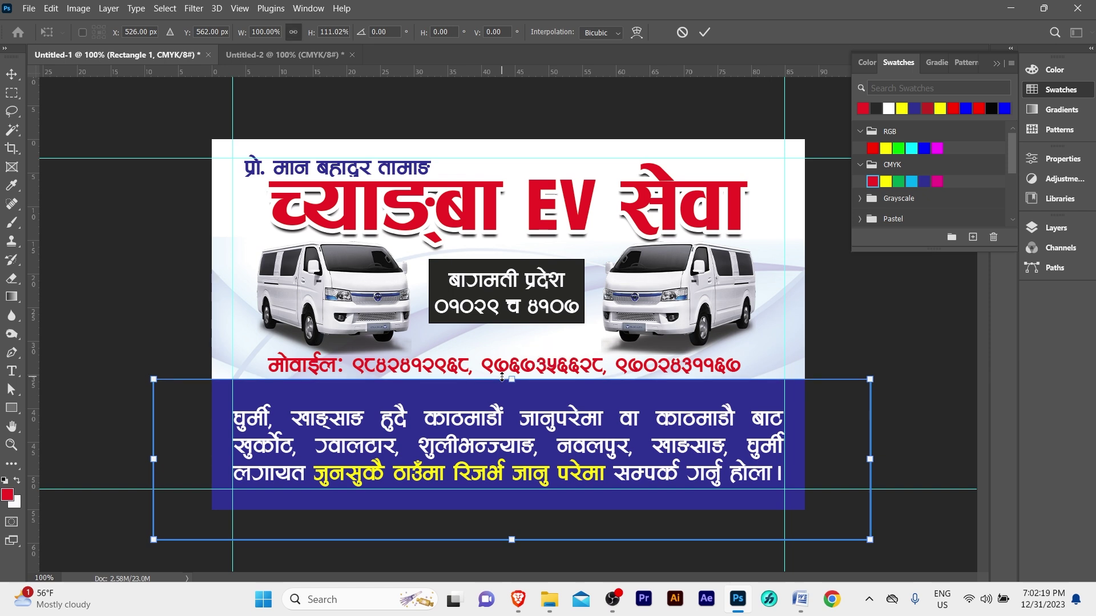
{"action": "key", "text": "Return"}
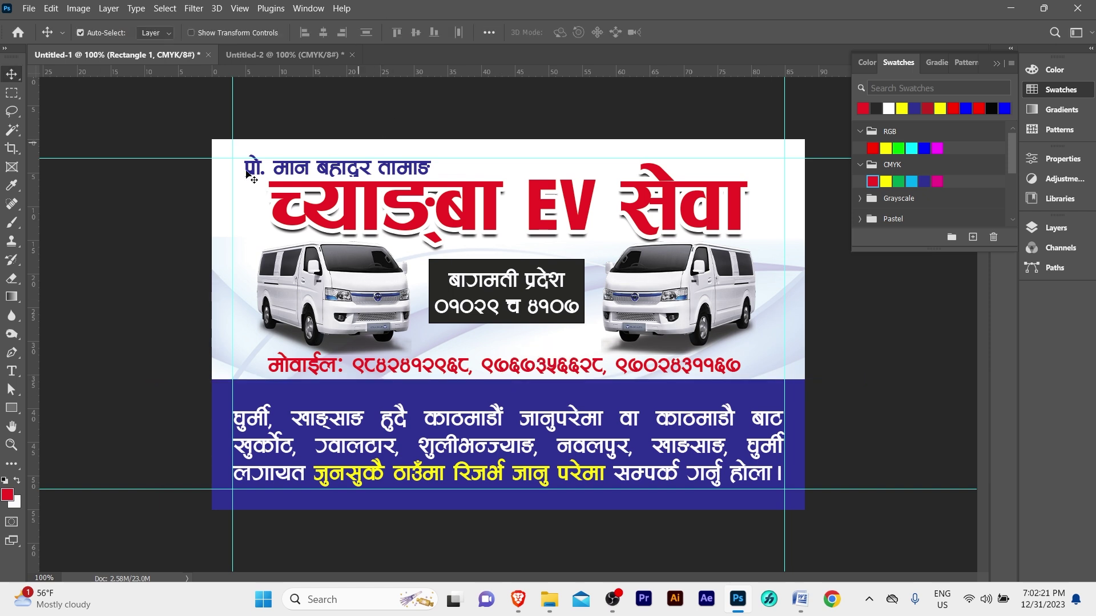
{"action": "left_click", "coordinate": [14, 415]}
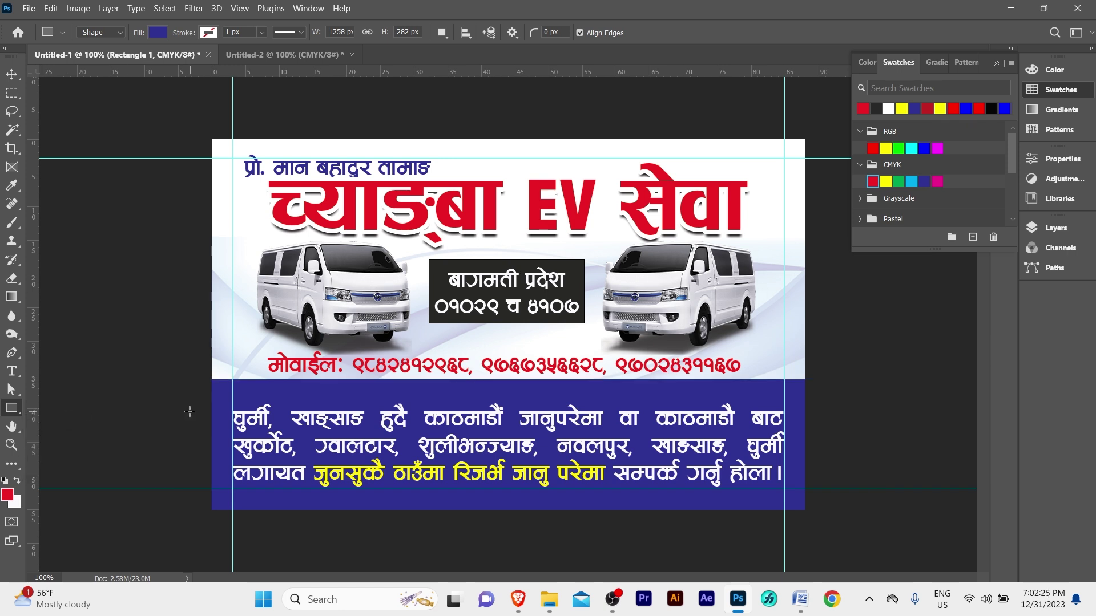
- Draw a thin white strip across the top of the blue band
{"action": "left_click_drag", "start_coordinate": [166, 394], "coordinate": [839, 398]}
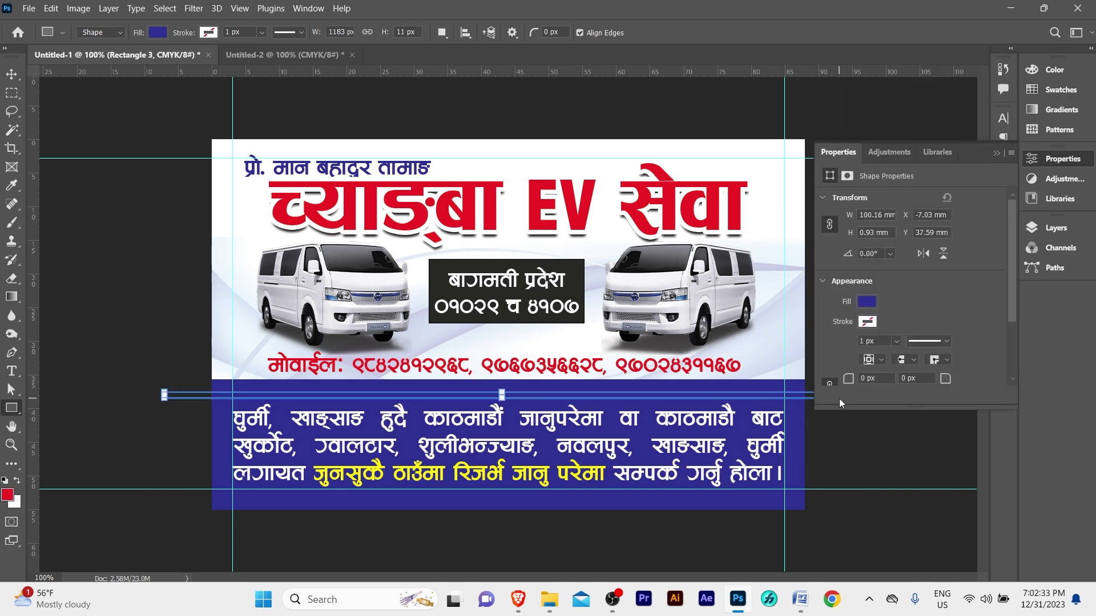
{"action": "left_click", "coordinate": [864, 303]}
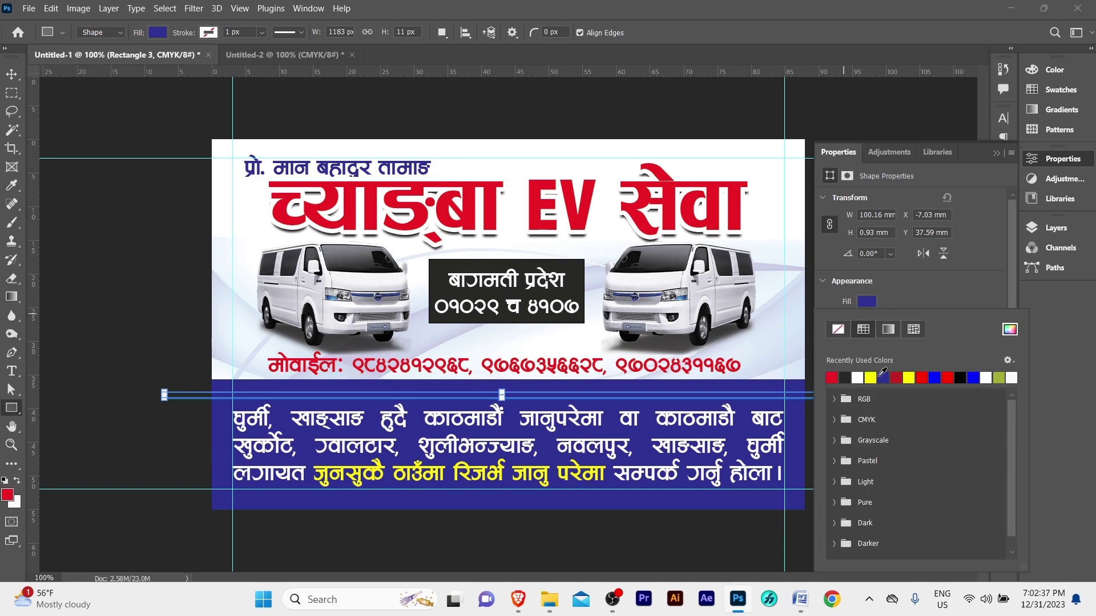
{"action": "left_click", "coordinate": [858, 378]}
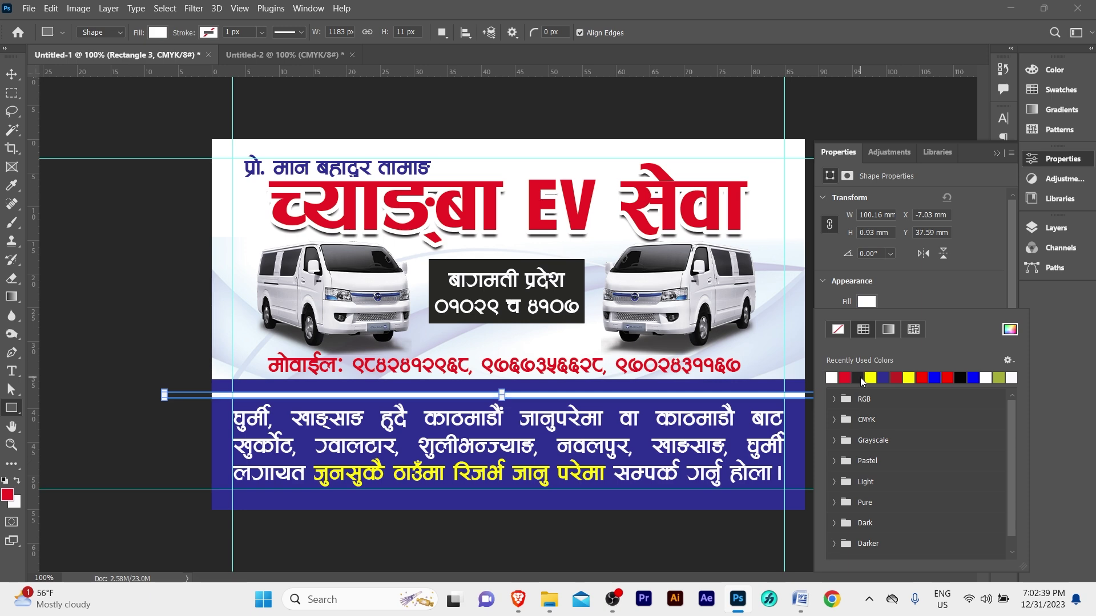
- Zoom in and nudge the blue band so a narrow blue strip shows above the stripe
{"action": "key", "text": "v"}
{"action": "key", "text": "ctrl+plus"}
{"action": "key", "text": "ctrl+plus"}
{"action": "left_click", "coordinate": [420, 306]}
{"action": "key", "text": "Down"}
{"action": "key", "text": "Down"}
{"action": "key", "text": "Down"}
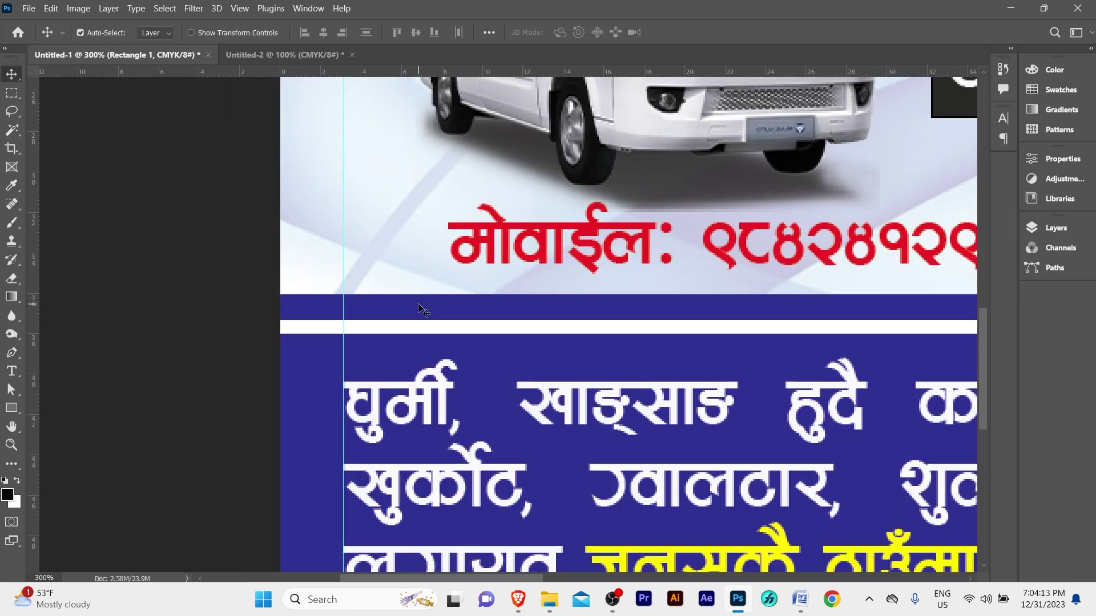
{"action": "key", "text": "Down"}
{"action": "key", "text": "Down"}
{"action": "key", "text": "Down"}
{"action": "key", "text": "Up"}
{"action": "key", "text": "Up"}
{"action": "key", "text": "Down"}
{"action": "key", "text": "Up"}
{"action": "key", "text": "Up"}
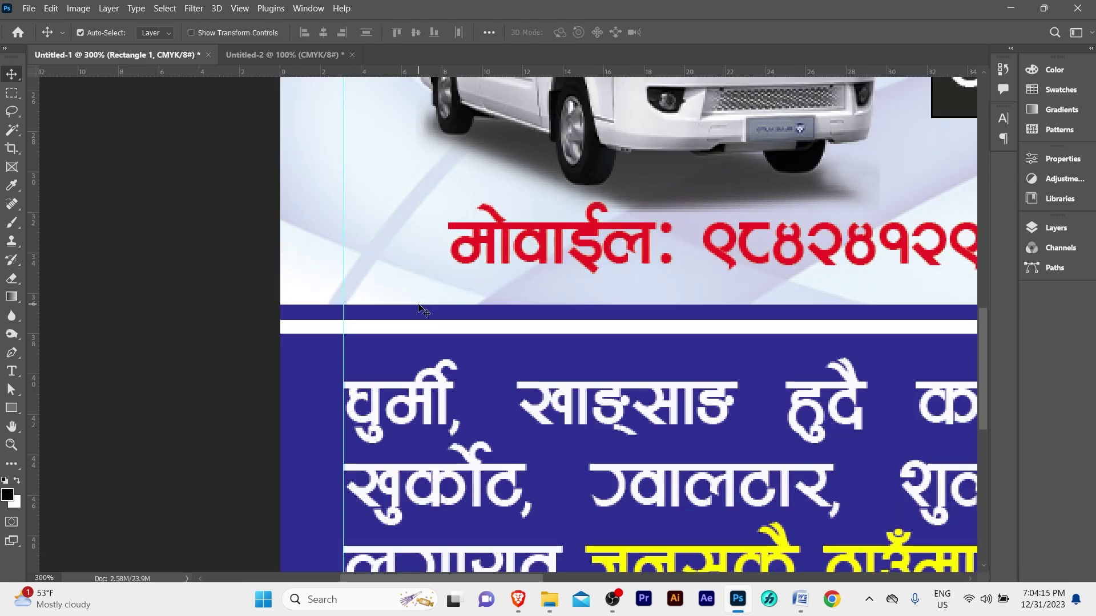
{"action": "key", "text": "ctrl+minus"}
{"action": "key", "text": "ctrl+minus"}
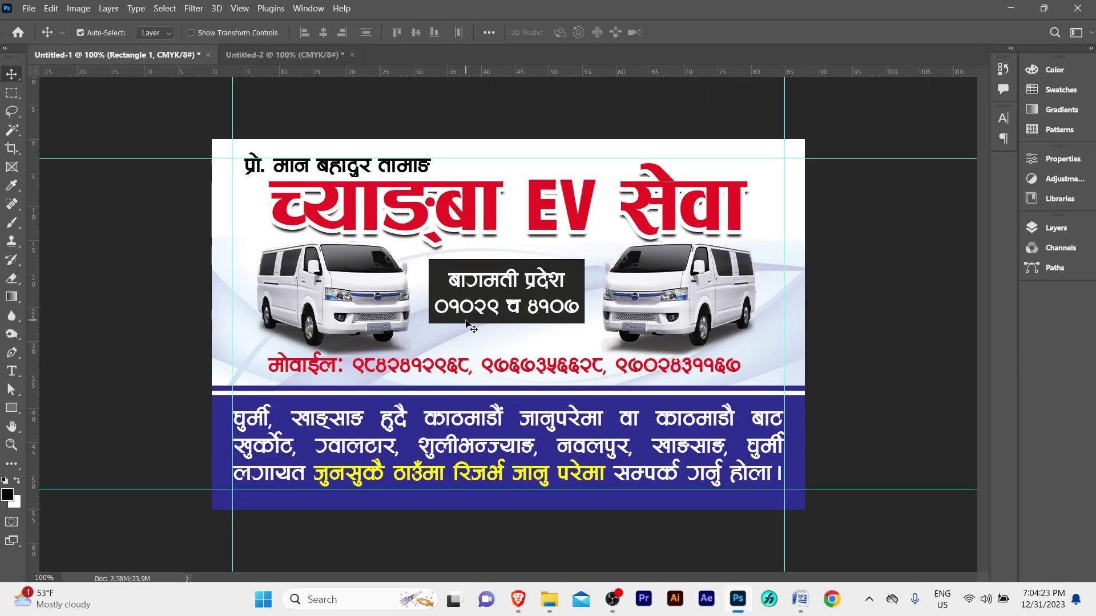
- Lower the vans, plate box and mobile line by two nudges
{"action": "left_click_drag", "start_coordinate": [238, 261], "coordinate": [719, 318]}
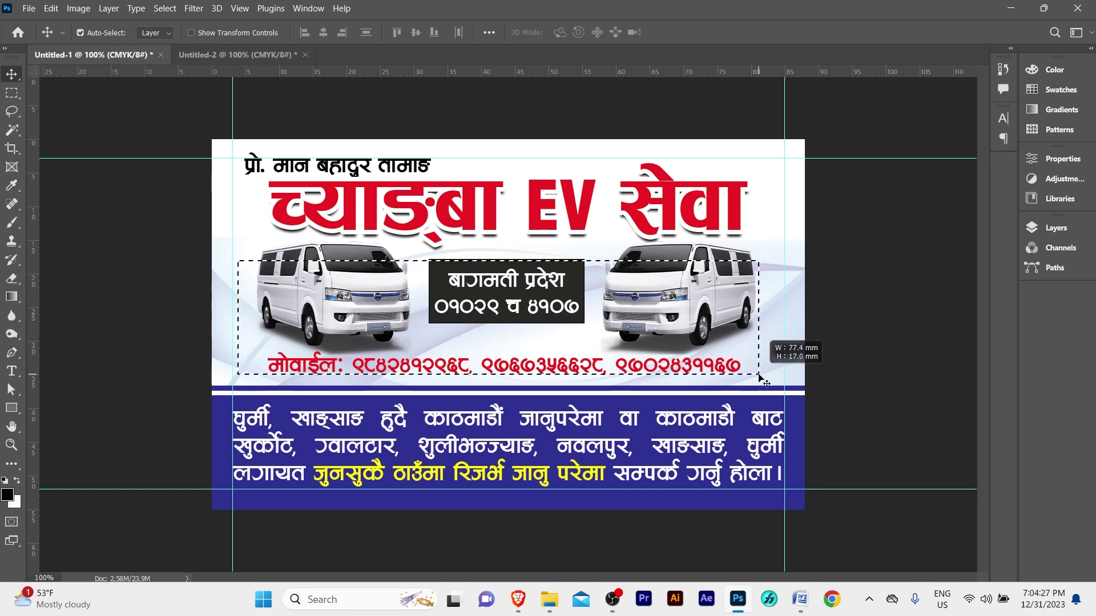
{"action": "key", "text": "ctrl+d"}
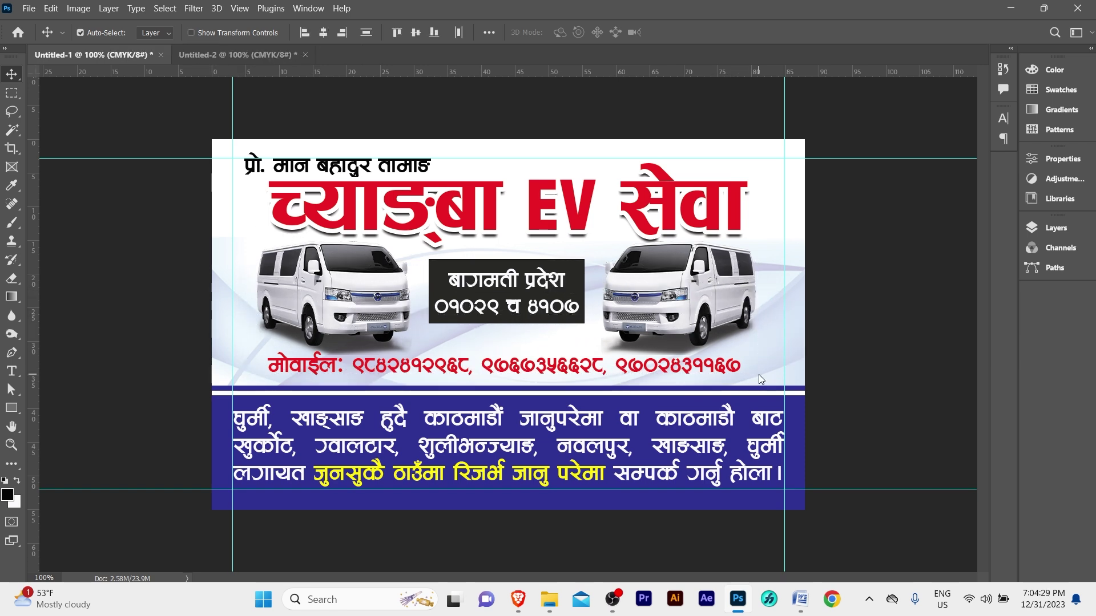
{"action": "key", "text": "Down"}
{"action": "key", "text": "Down"}
{"action": "key", "text": "Down"}
{"action": "key", "text": "Down"}
{"action": "key", "text": "Down"}
{"action": "key", "text": "Down"}
{"action": "key", "text": "Down"}
{"action": "key", "text": "Down"}
{"action": "key", "text": "Down"}
{"action": "key", "text": "Down"}
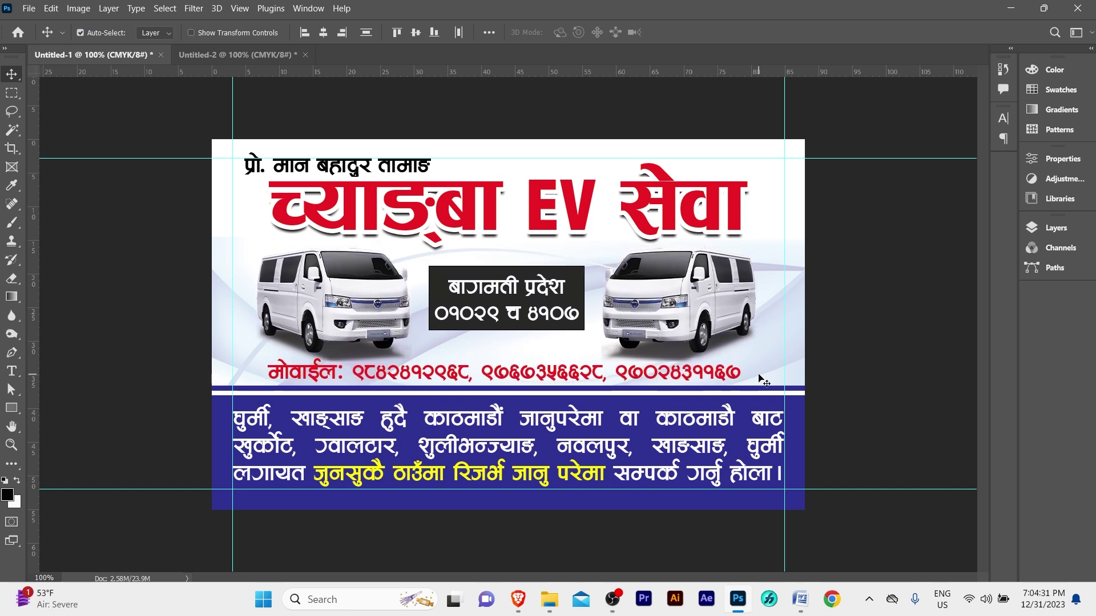
{"action": "key", "text": "Down"}
{"action": "key", "text": "Down"}
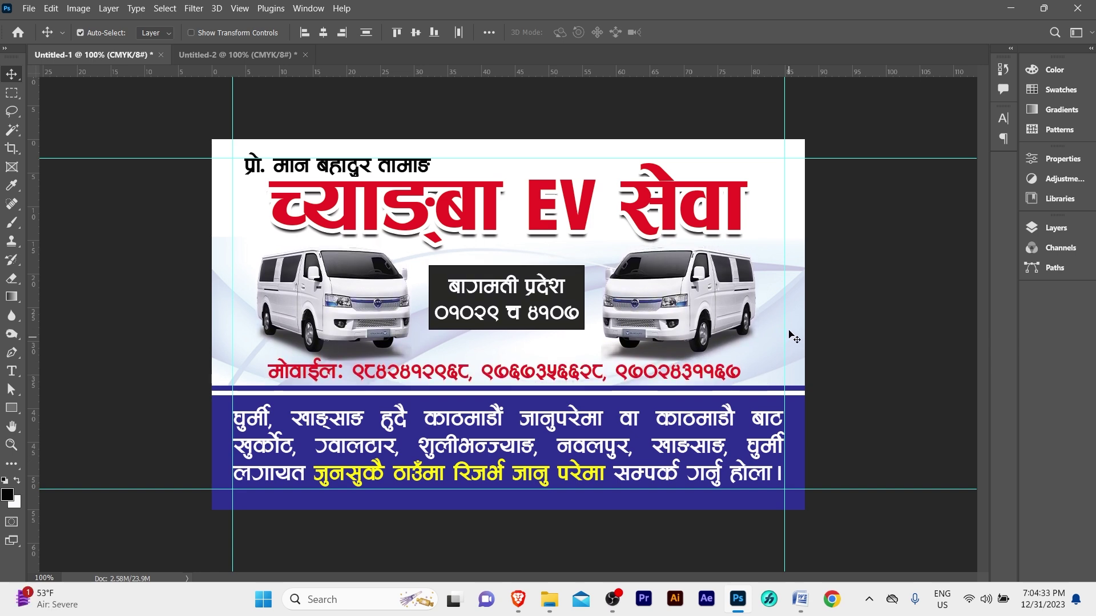
- Stretch the red mobile-number text wider toward the right
{"action": "left_click", "coordinate": [644, 372]}
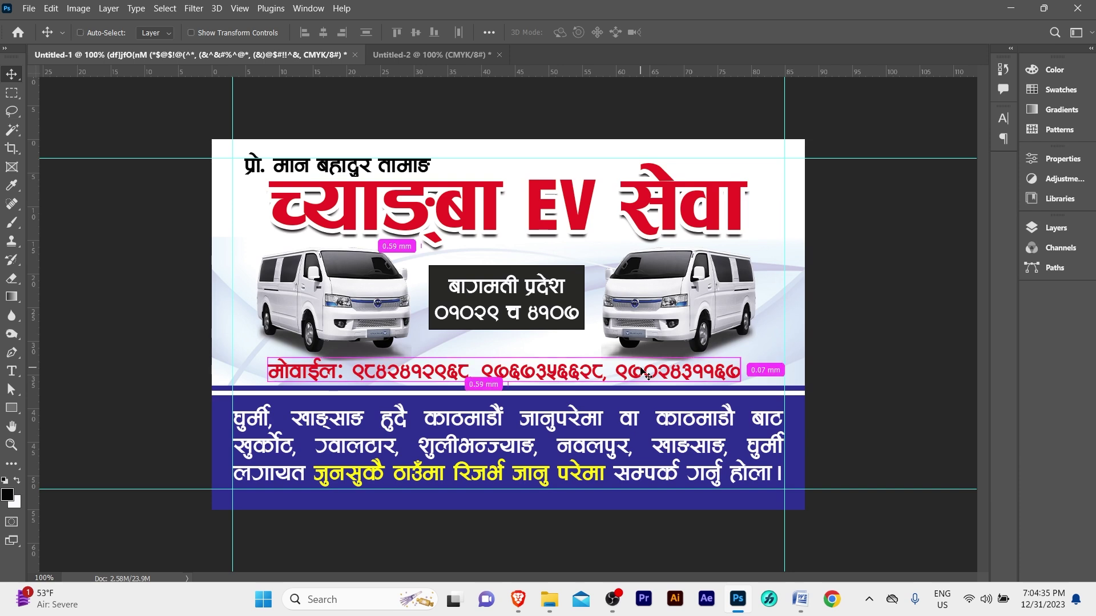
{"action": "key", "text": "ctrl+t"}
{"action": "left_click_drag", "start_coordinate": [740, 365], "coordinate": [783, 367]}
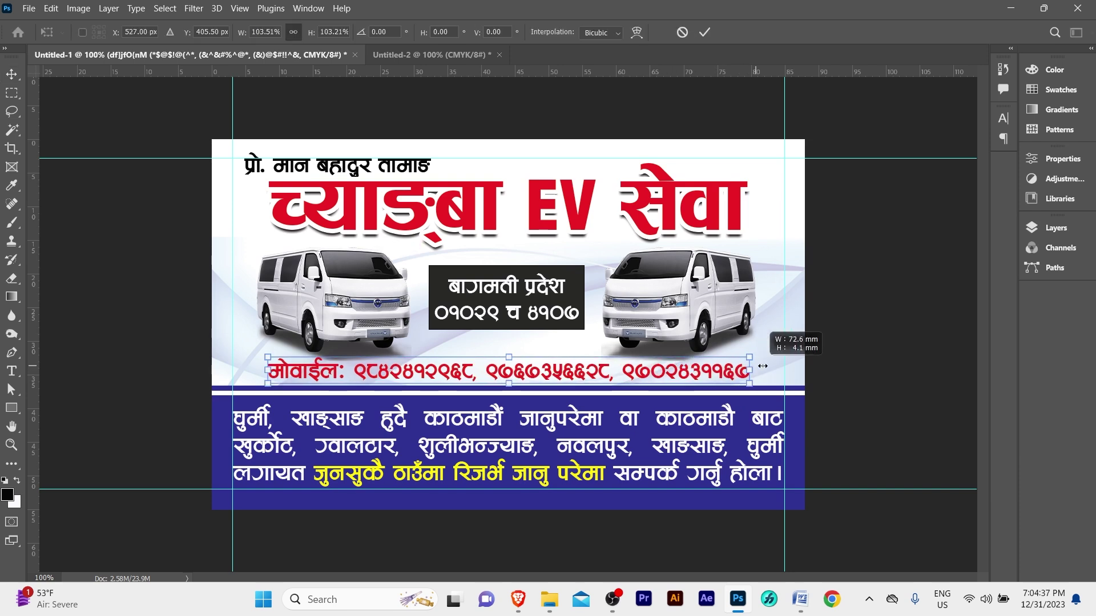
{"action": "key", "text": "Return"}
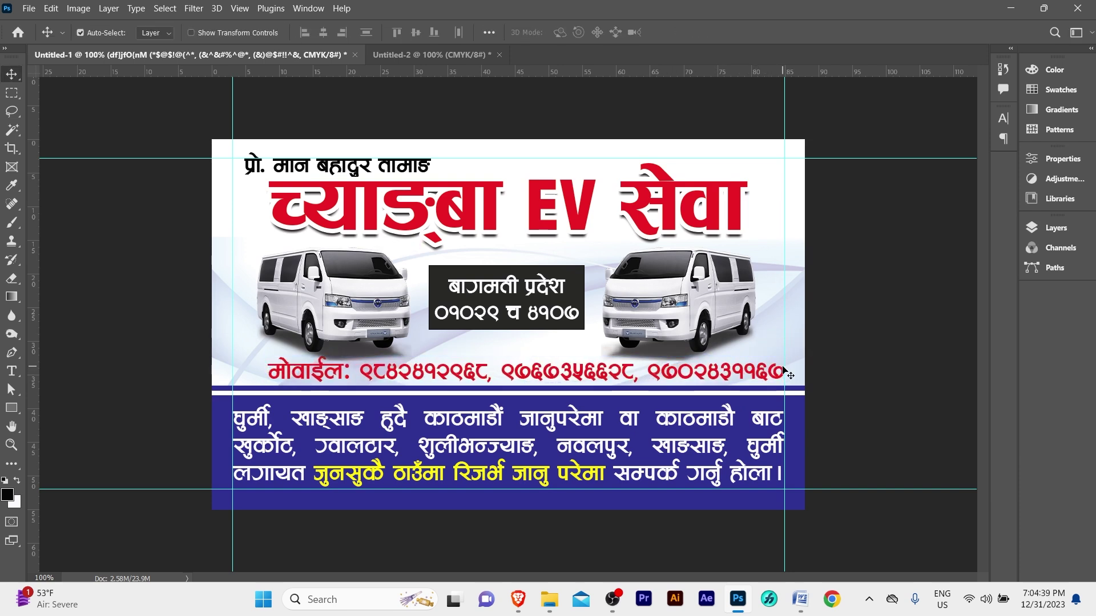
- Centre the mobile-number line horizontally on the card and raise the vans slightly
{"action": "key", "text": "ctrl+a"}
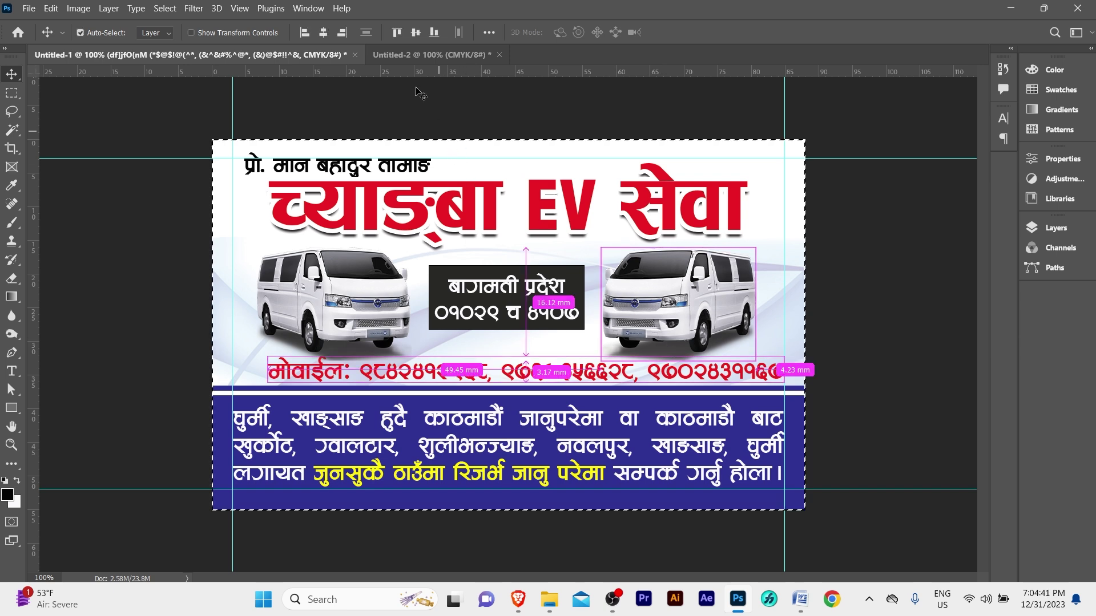
{"action": "left_click", "coordinate": [323, 32]}
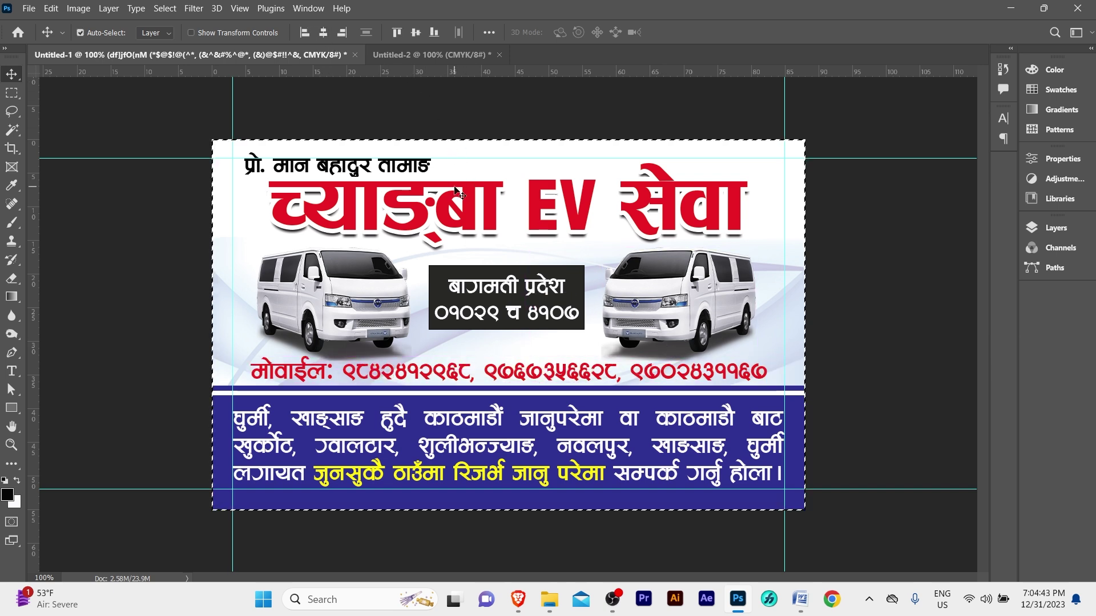
{"action": "key", "text": "ctrl+d"}
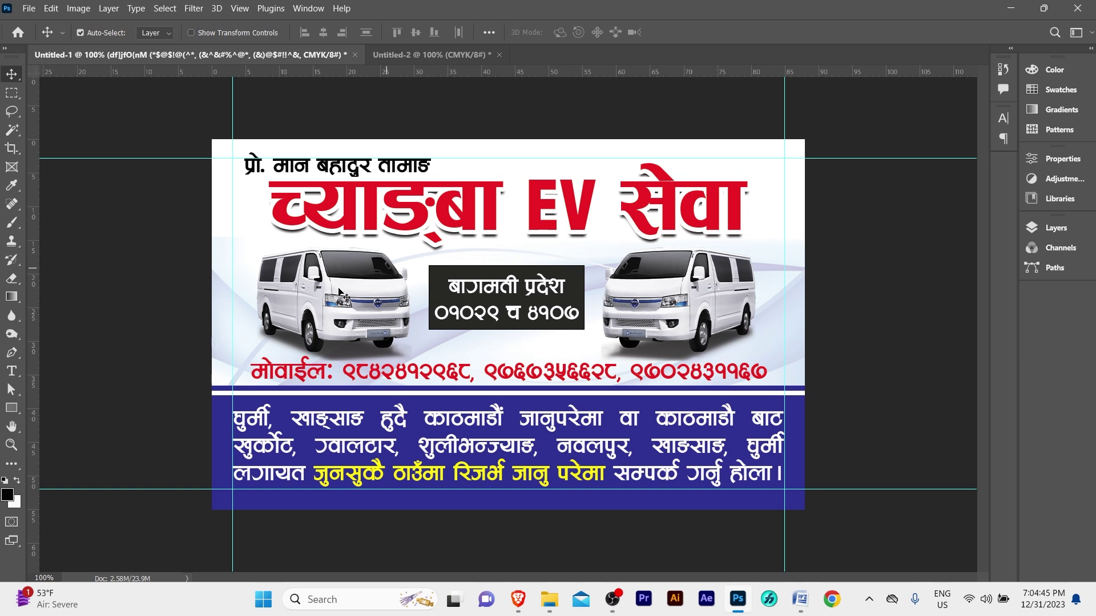
{"action": "left_click_drag", "start_coordinate": [766, 257], "coordinate": [765, 254]}
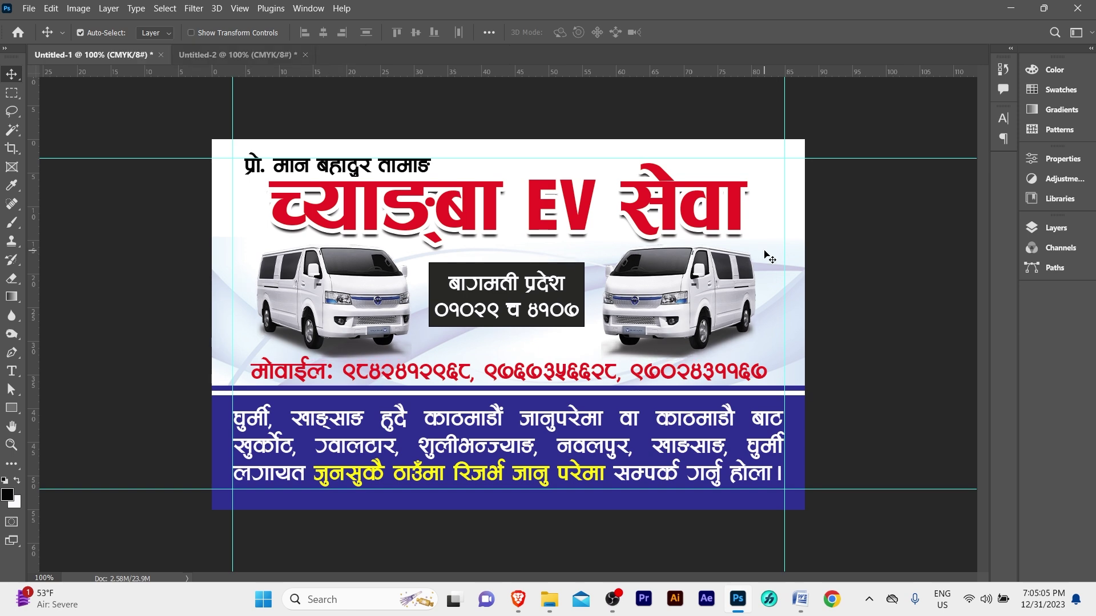